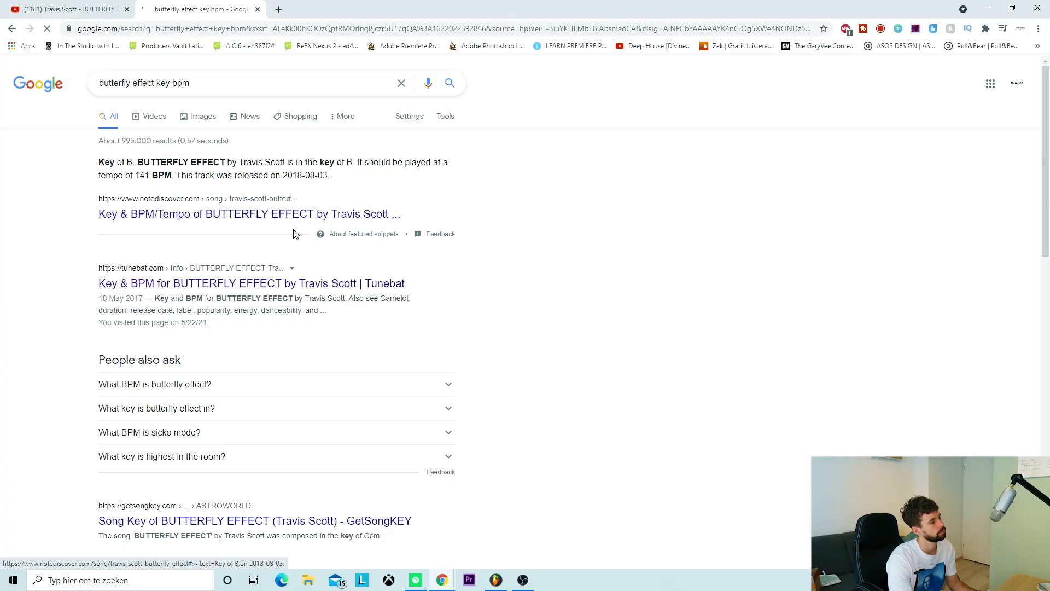
- Open the notediscover search result on the key and BPM of BUTTERFLY EFFECT by Travis Scott and check the song's details
click(293, 217)
drag(559, 161, 548, 274)
click(542, 309)
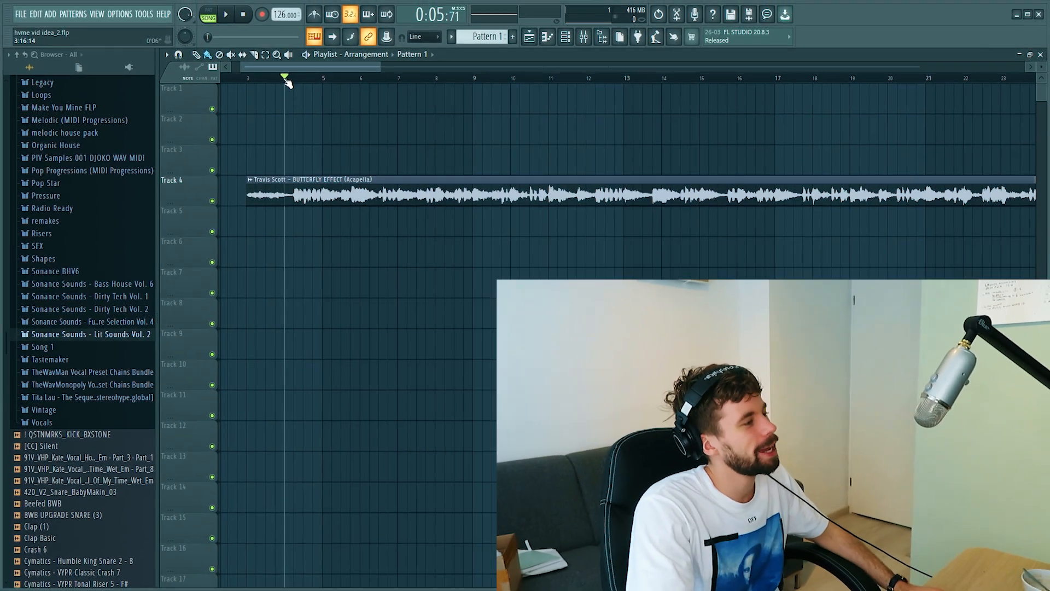
- In FL Studio, play the BUTTERFLY EFFECT acapella from around bar 4 and stop playback
scroll(246, 169, up, 2)
key(space)
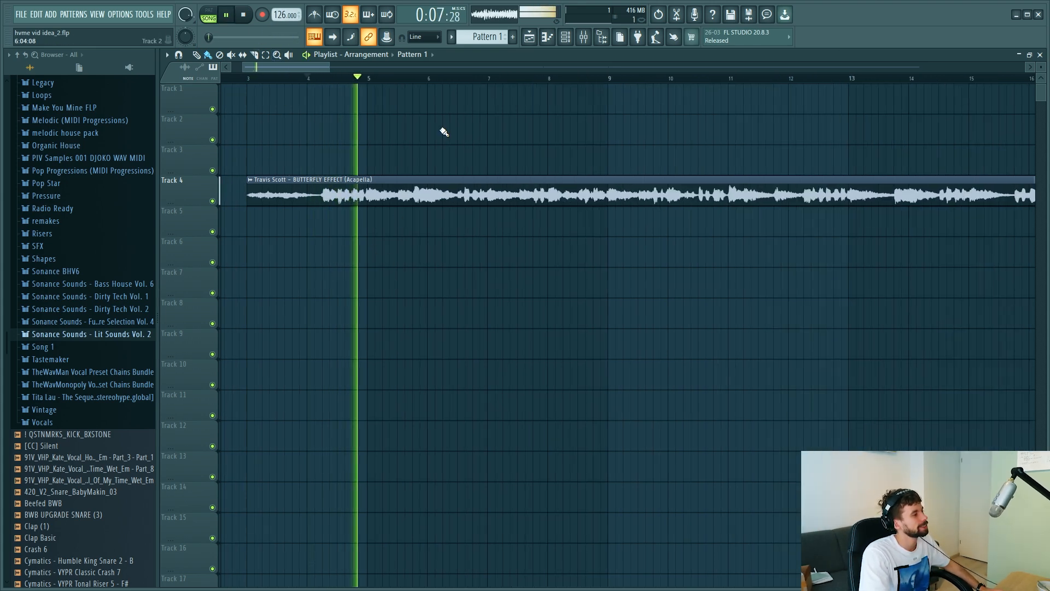
key(space)
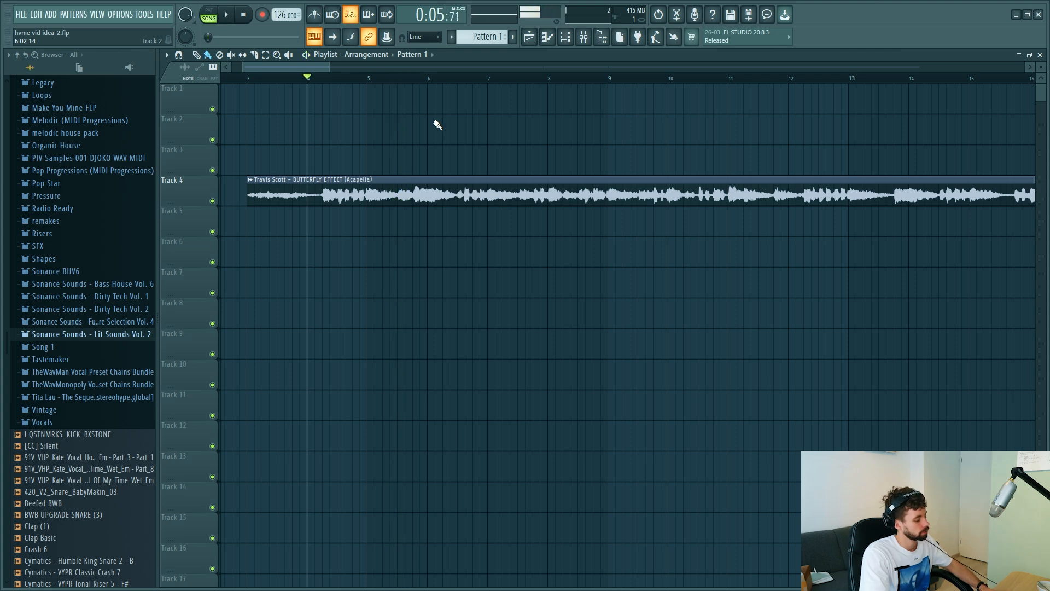
- Replace the 808 Clap channel with a Serum synth
click(579, 38)
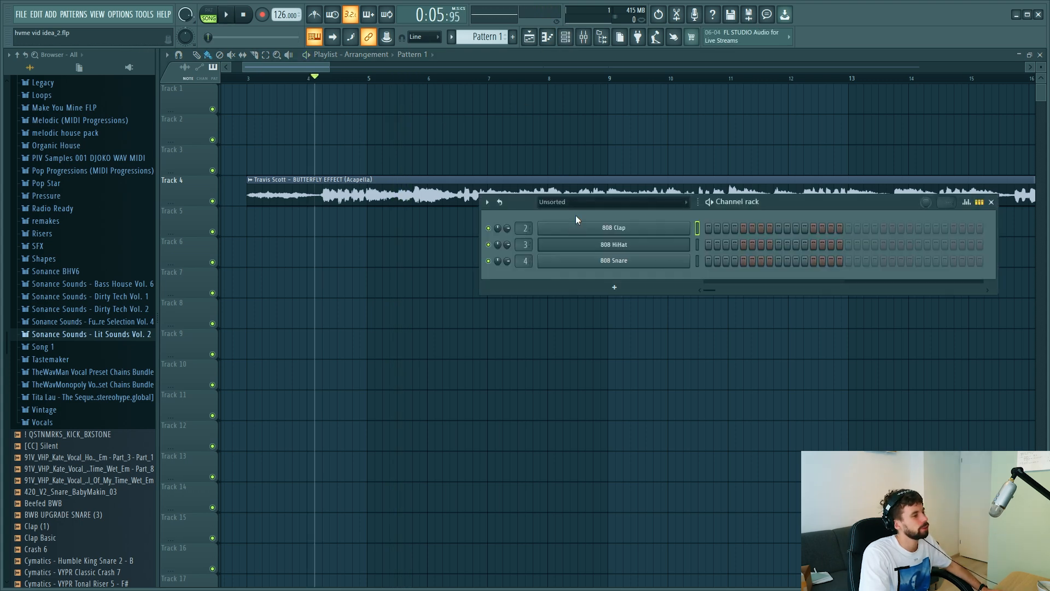
right_click(574, 229)
mouse_move(723, 321)
click(810, 46)
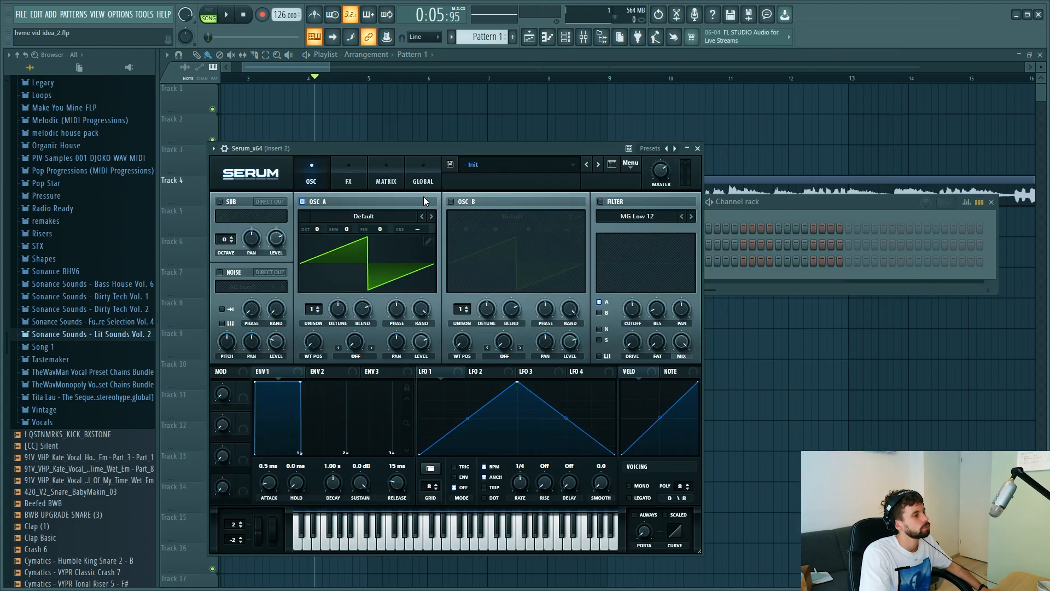
- Load the BS Goosebumps Reese preset from Sonance Sounds - Lit Sounds Vol. 2 in Serum
key(c)
click(497, 165)
mouse_move(536, 407)
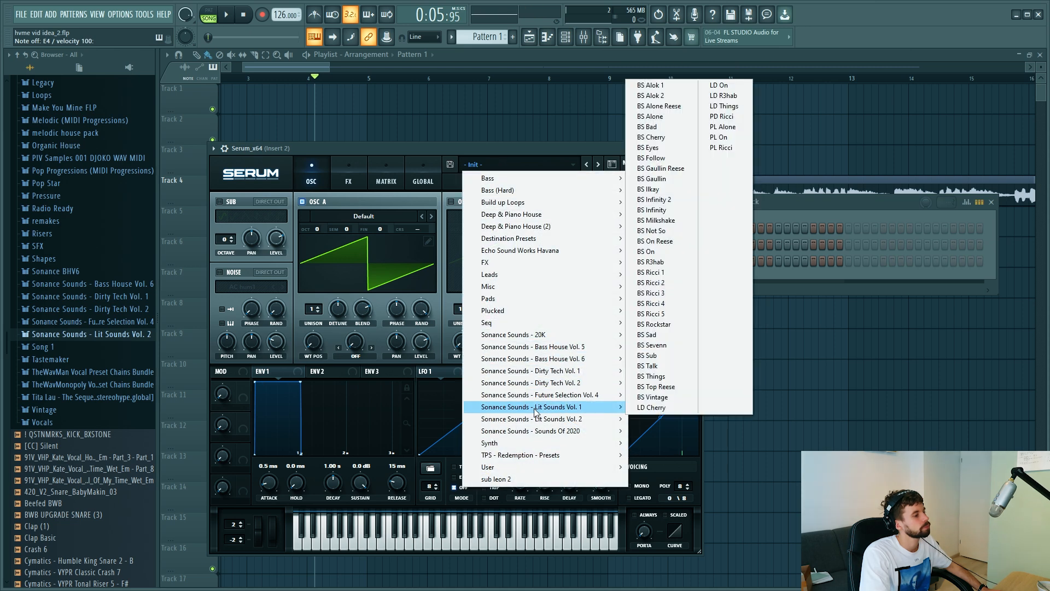
click(687, 180)
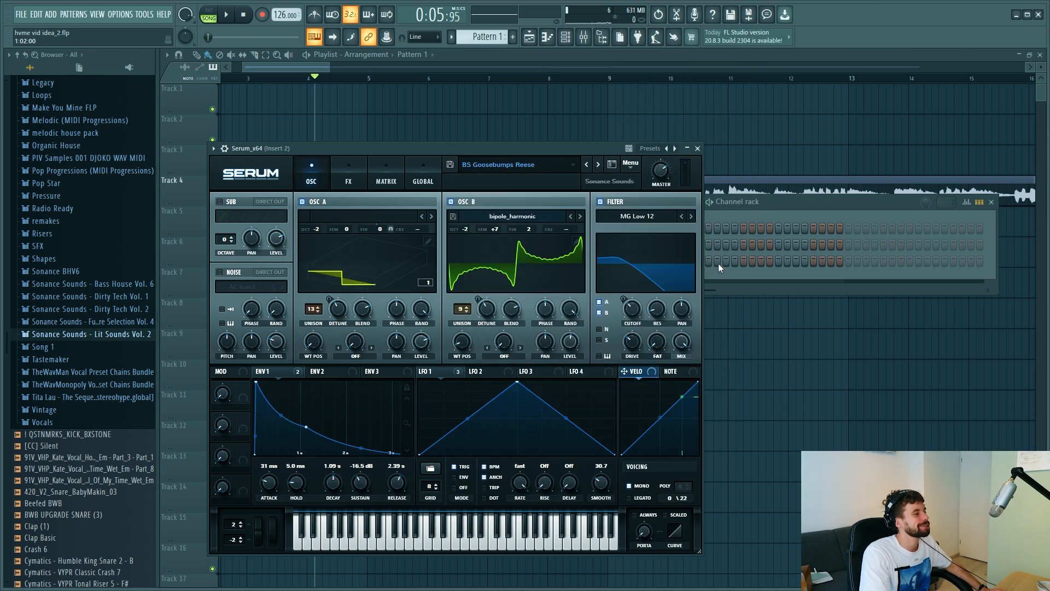
- Open the Serum channel's piano roll and place a B4 note at the start of bar 3
click(731, 209)
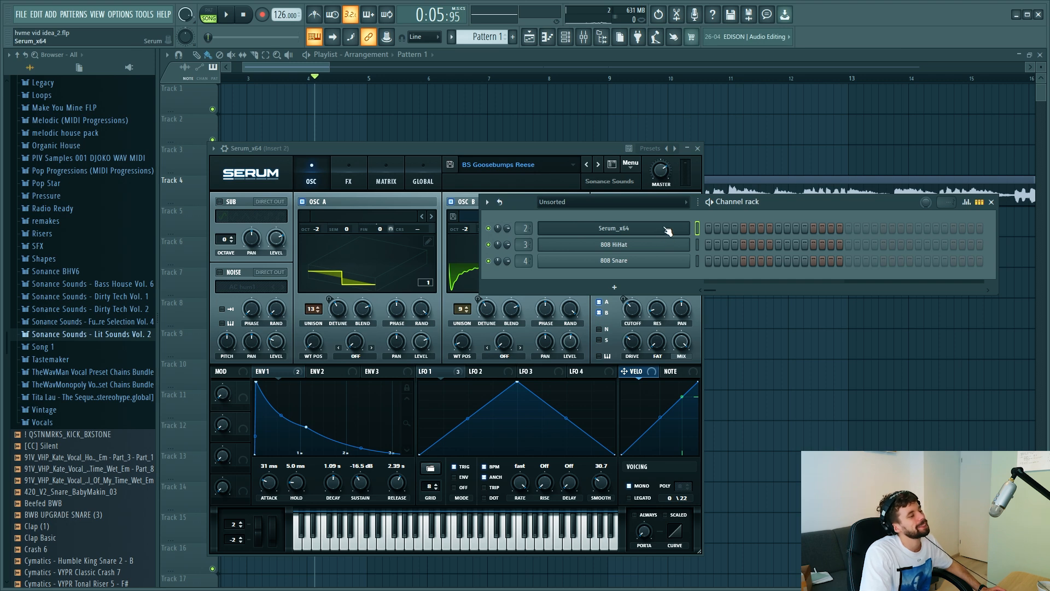
right_click(668, 231)
click(712, 228)
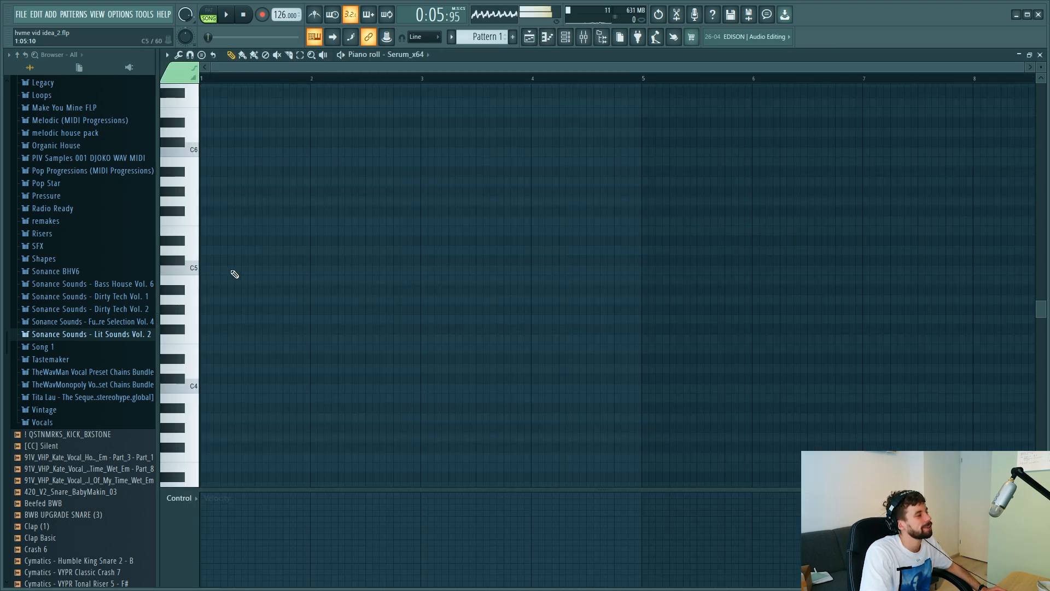
drag(229, 269, 202, 270)
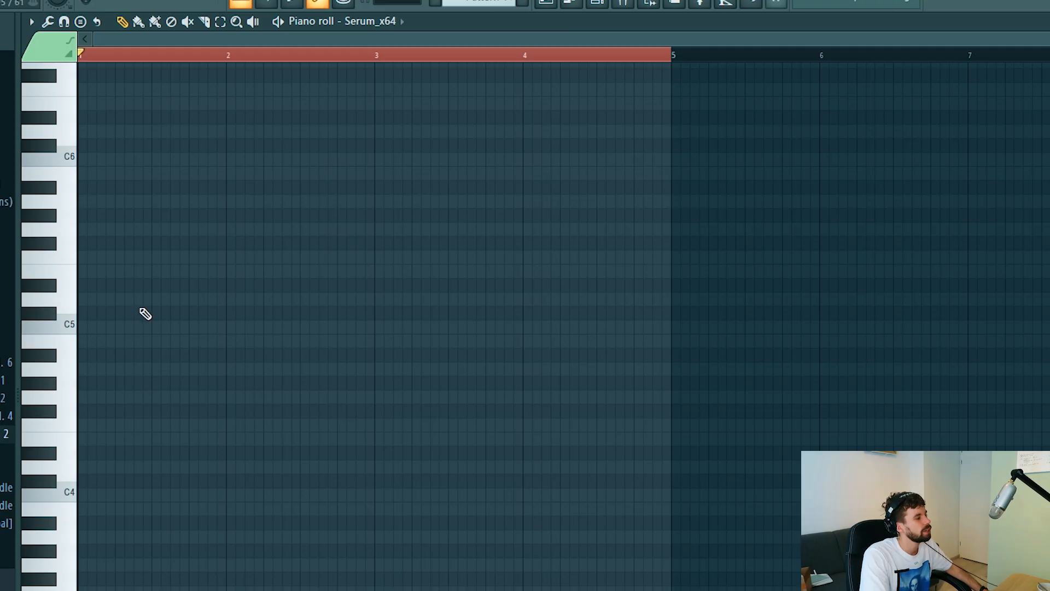
mouse_move(121, 315)
mouse_down()
mouse_move(82, 310)
mouse_move(37, 362)
mouse_move(38, 335)
mouse_up()
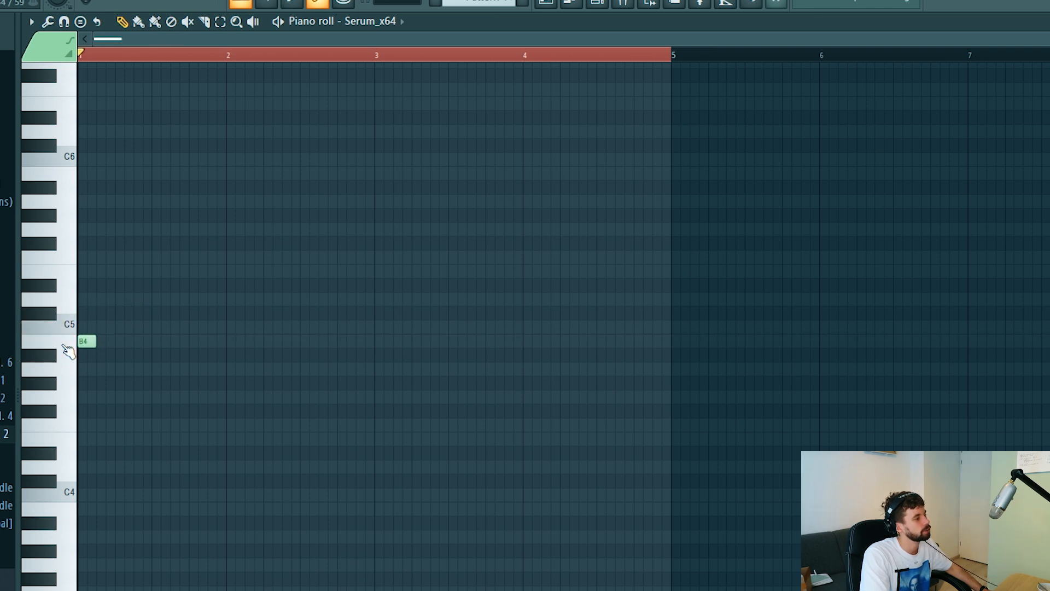
click(81, 339)
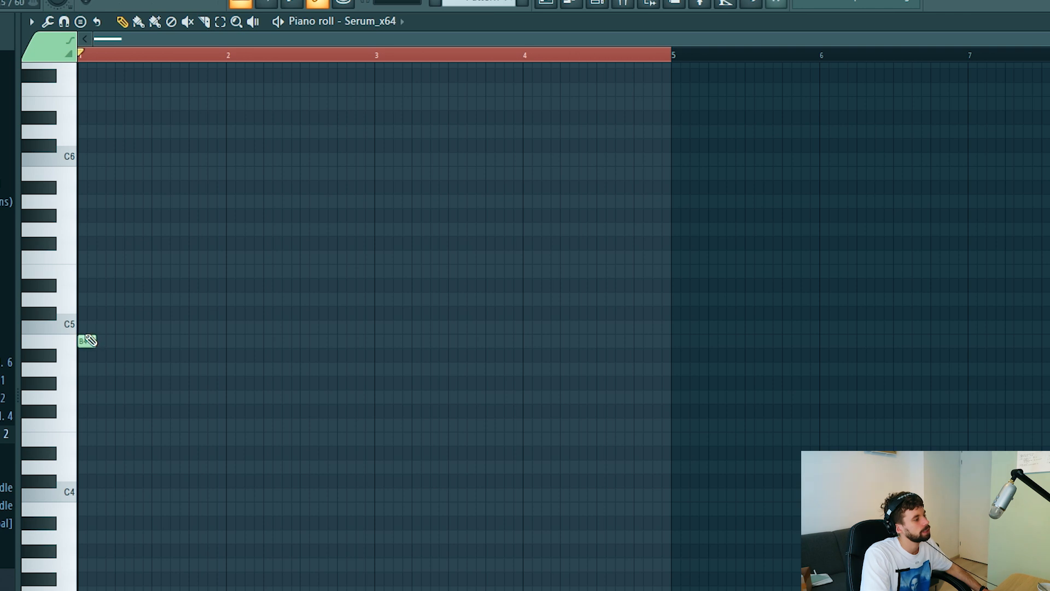
right_click(82, 339)
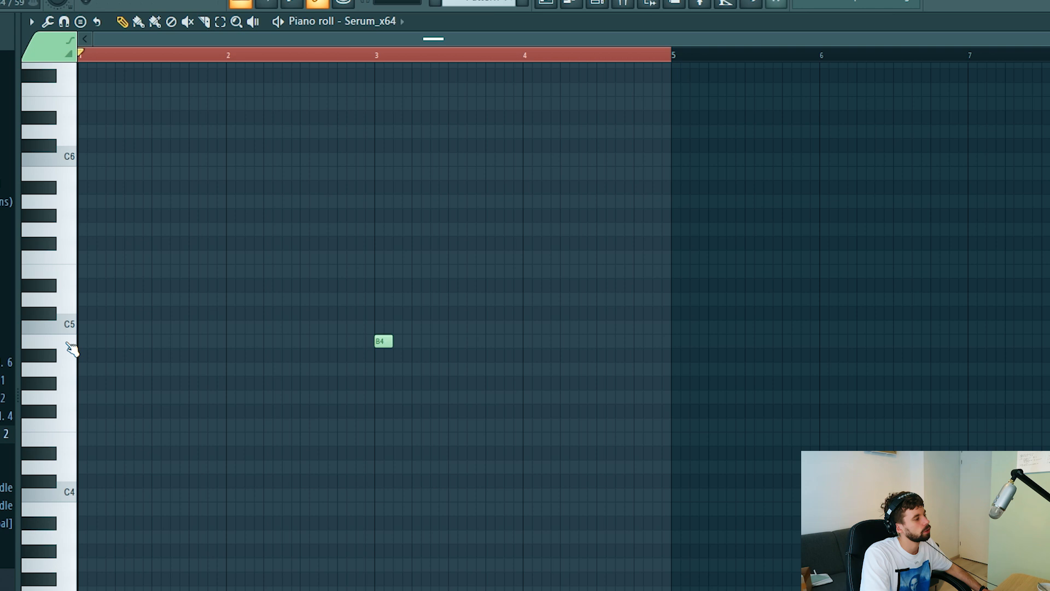
- Add a C#5 note at bar 1 and an E5 note at bar 2, and play the pattern
click(90, 313)
key(space)
key(space)
click(244, 283)
drag(244, 284, 227, 272)
key(space)
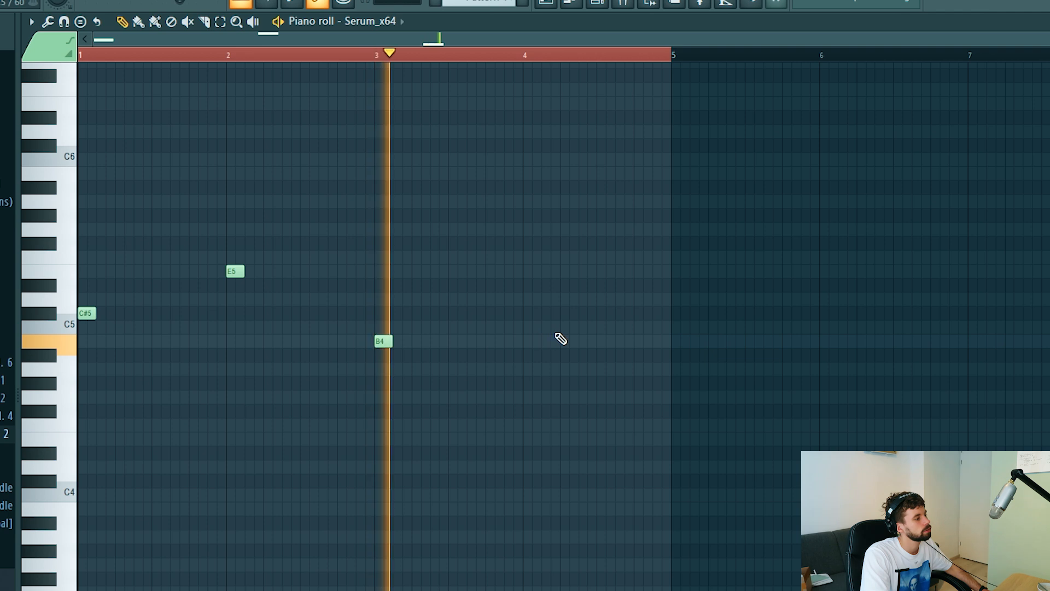
- Add a fourth note midway through bar 4 and raise it to G#5 while the pattern loops
click(601, 342)
key(shift+Up)
key(shift+Up)
key(shift+Up)
key(shift+Up)
key(shift+Up)
key(shift+Up)
key(shift+Up)
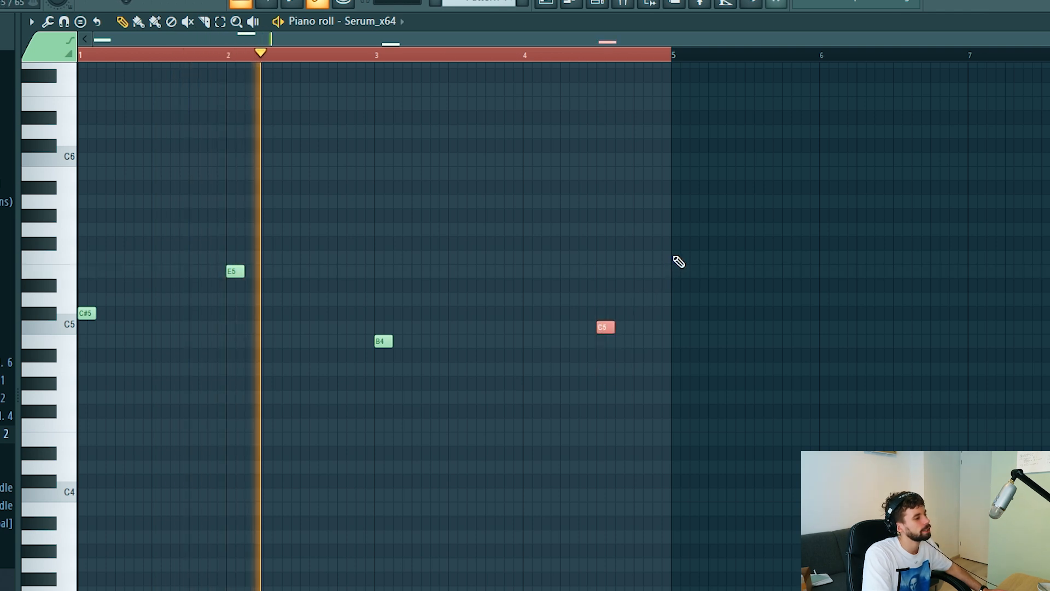
key(shift+Up)
key(shift+Up)
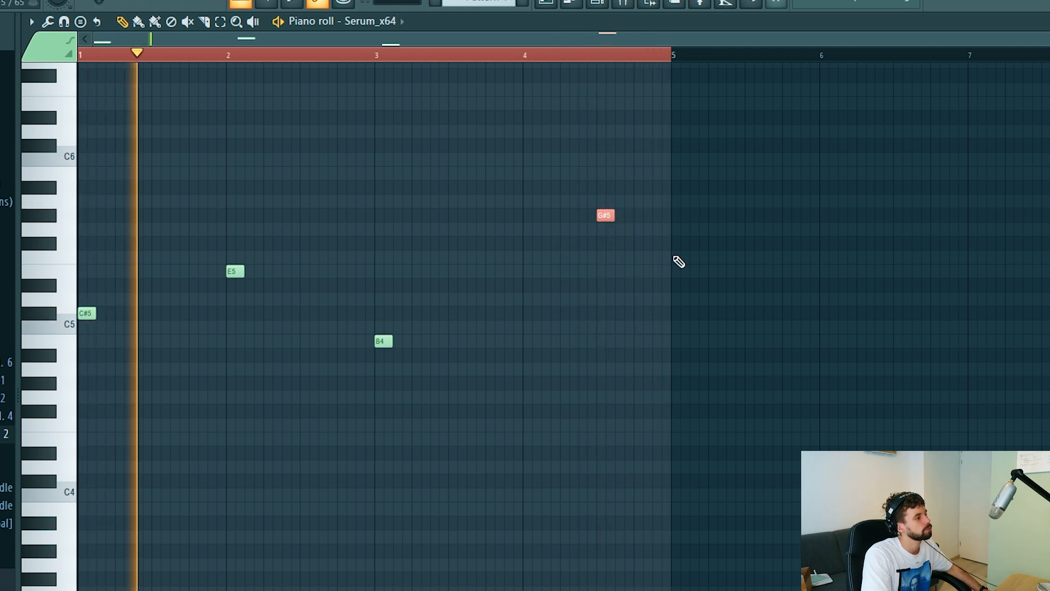
key(space)
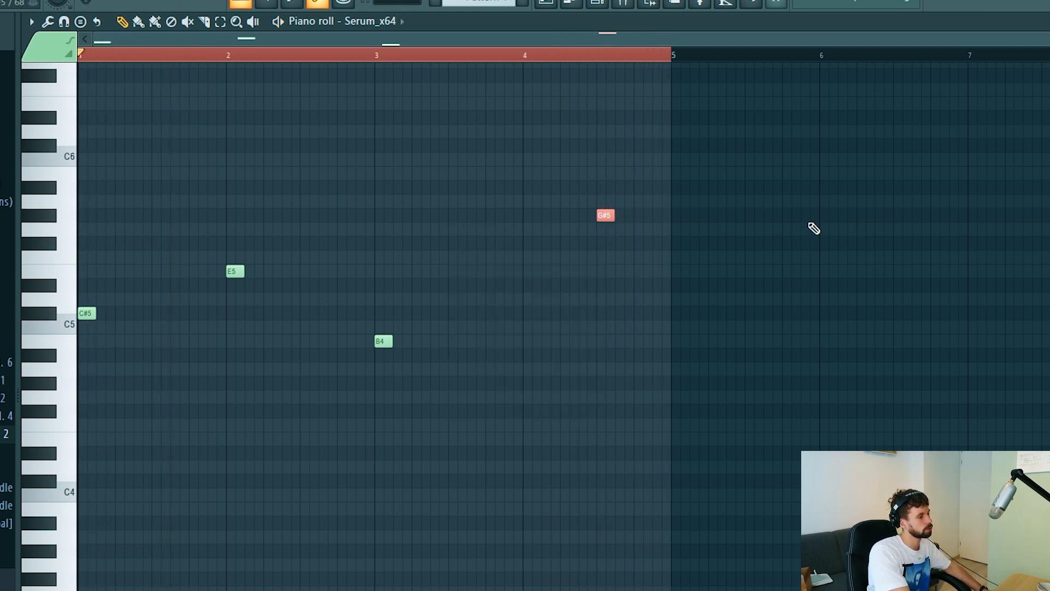
- Apply legato so each note reaches the one after it, and stretch the G#5 note to the end of bar 4
key(ctrl+d)
key(alt+l)
key(Return)
drag(613, 215, 668, 216)
- Place Pattern 1 in the playlist at bar 5 on the track below the acapella and listen to both together
click(546, 2)
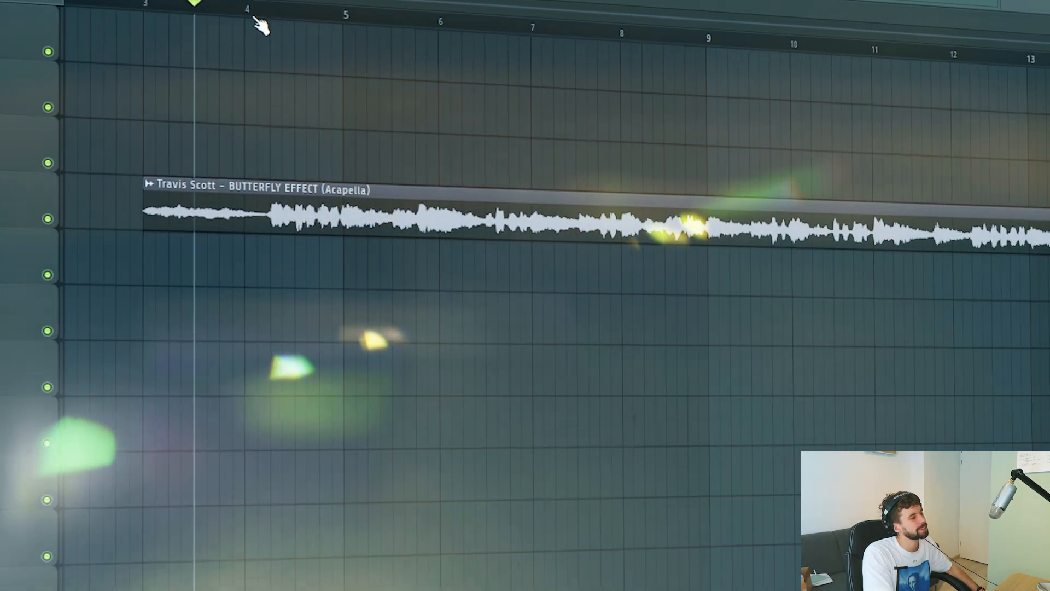
key(space)
click(349, 275)
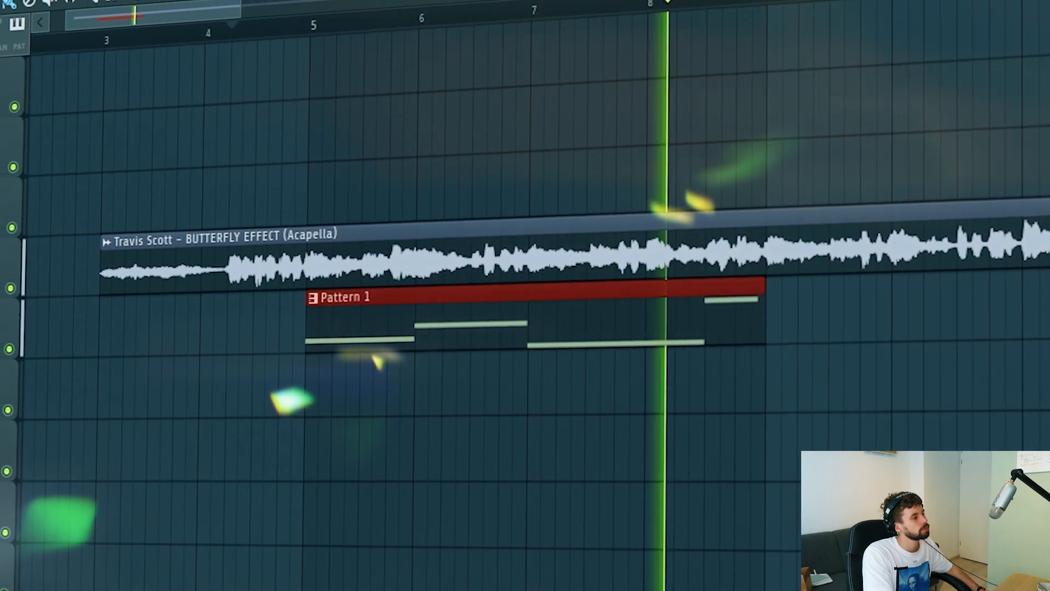
key(space)
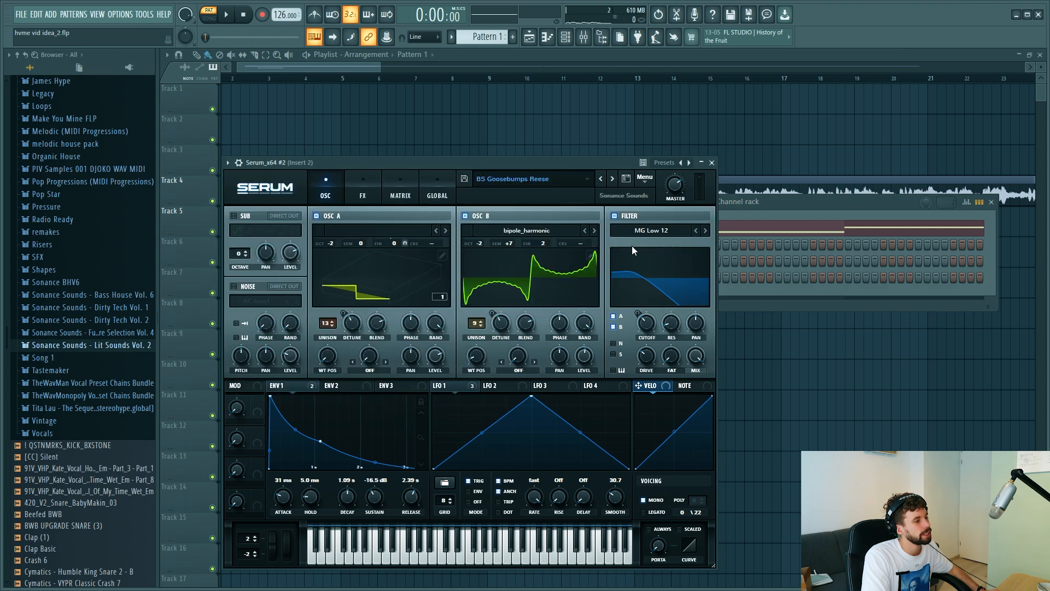
- Load the BS Therapy Reese Top preset in the second Serum and give that channel the same bass notes
click(551, 179)
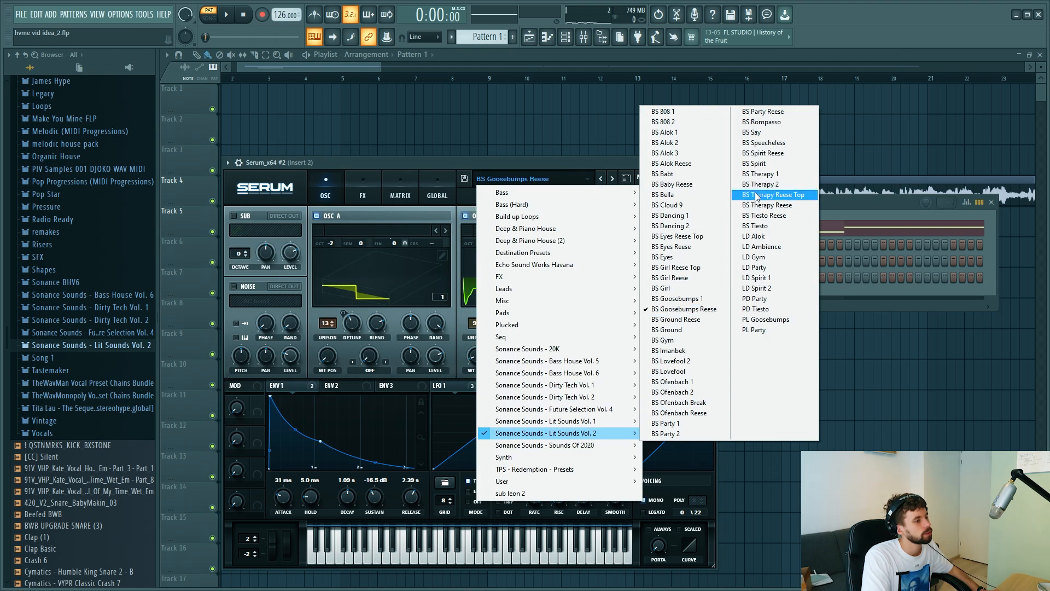
click(737, 217)
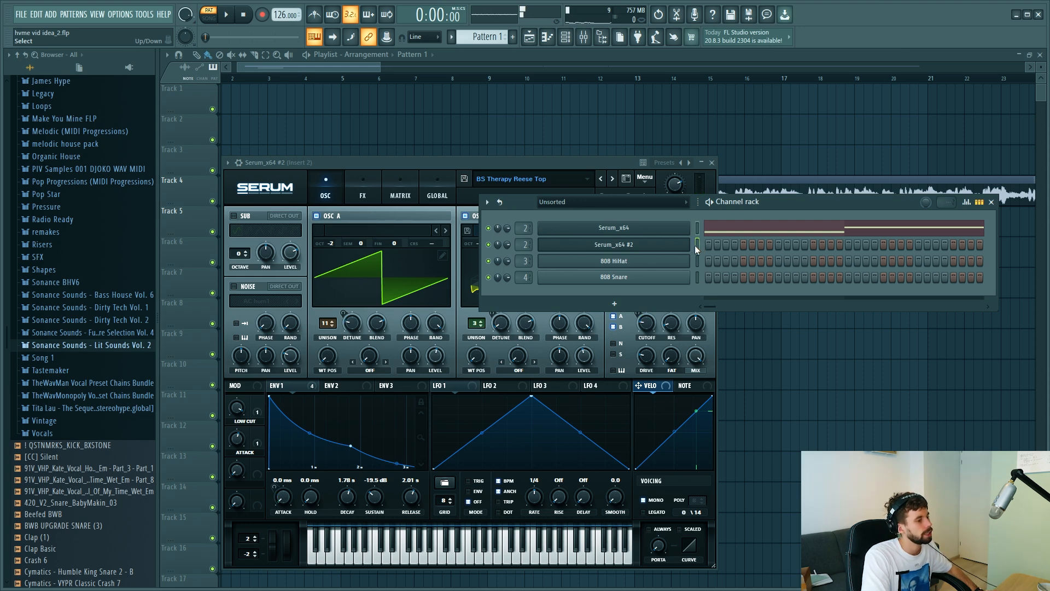
click(697, 244)
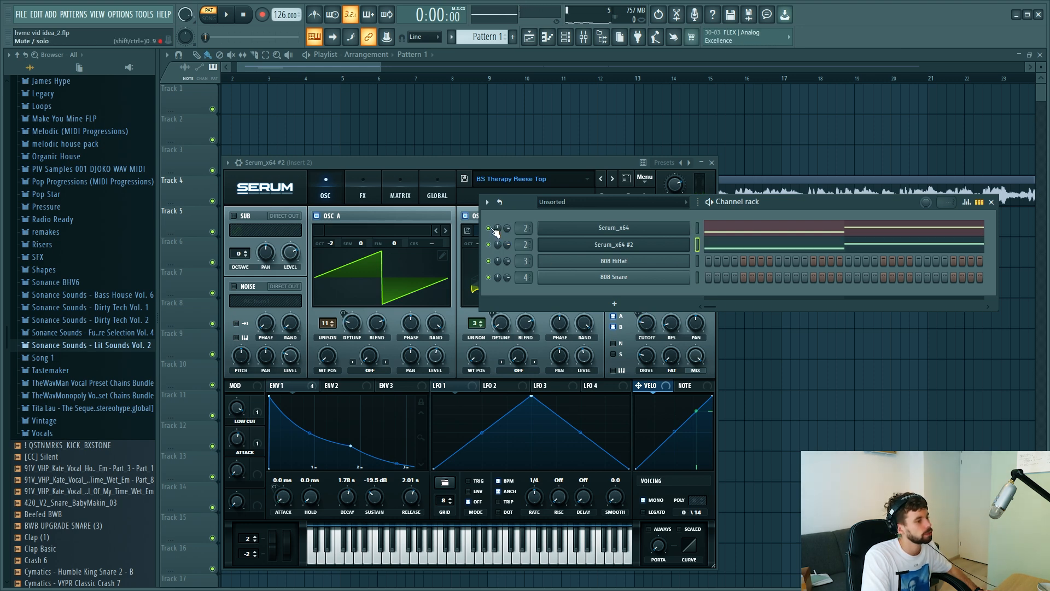
key(space)
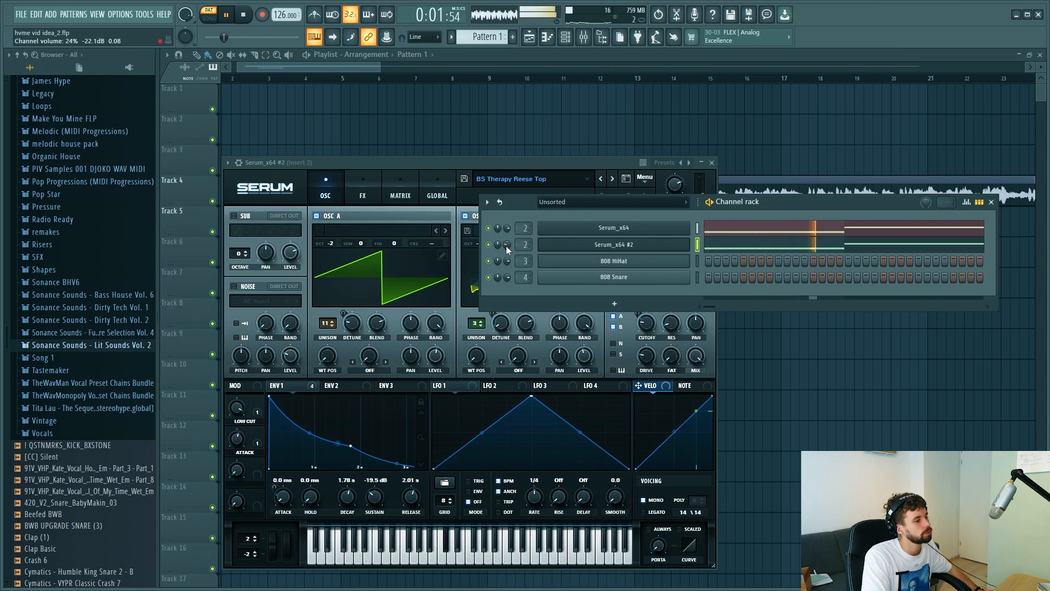
- Close the plugin windows and repeat the Pattern 1 clip on Track 5 until bar 21
key(F12)
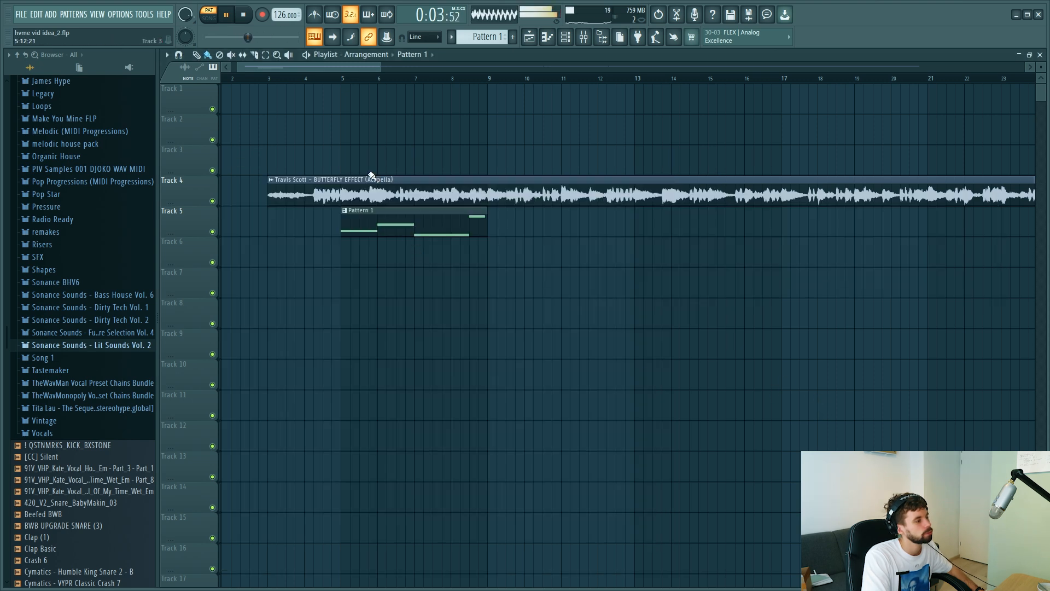
key(ctrl+b)
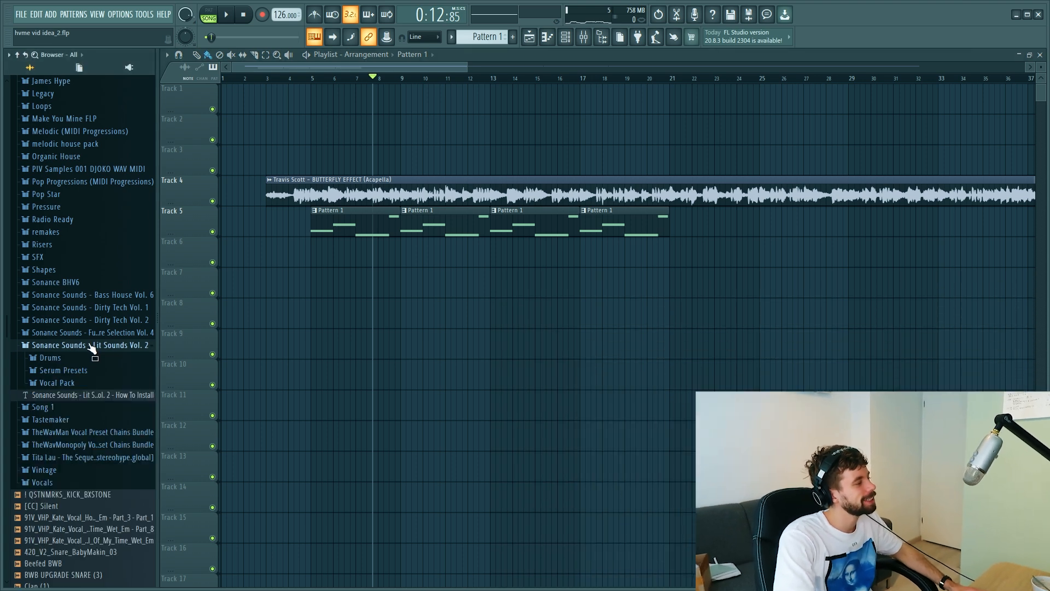
- Place Clap Girl from the Lit Sounds Vol. 2 drums on all four beats of bar 13 on Track 6 and play it
click(92, 345)
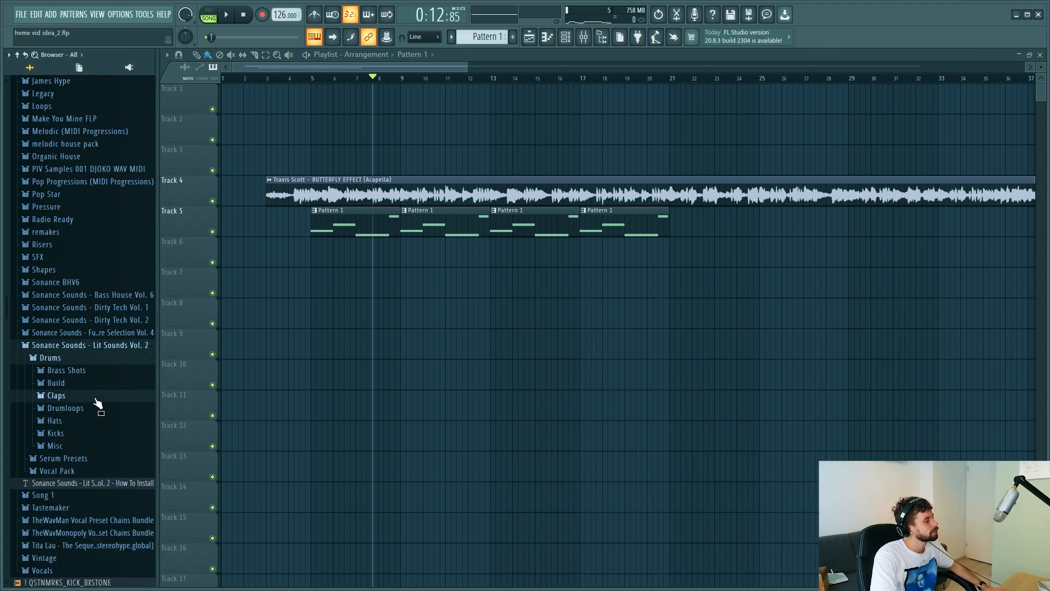
click(56, 395)
click(66, 466)
drag(68, 471, 494, 248)
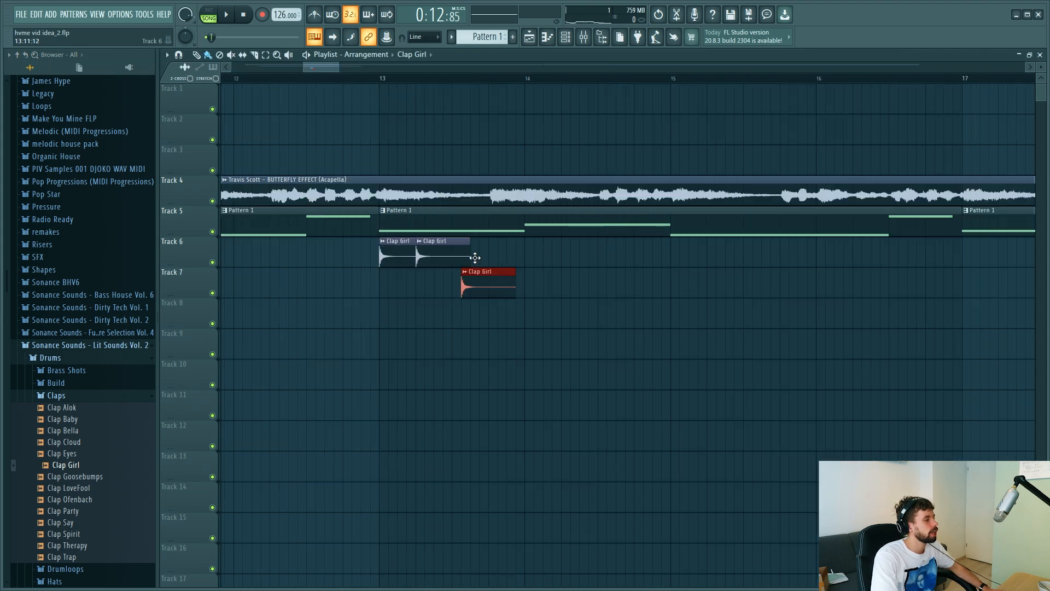
drag(485, 283, 523, 252)
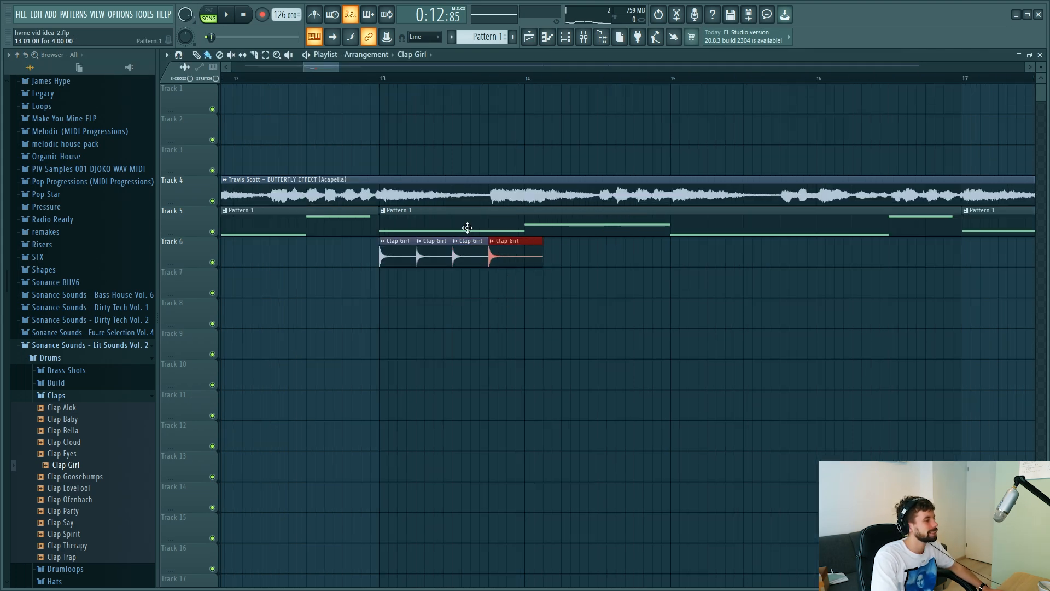
click(357, 80)
key(space)
scroll(487, 284, down, 2)
key(space)
- Audition other claps, swap the four clips on Track 6 to Clap Alok and play them back
click(43, 420)
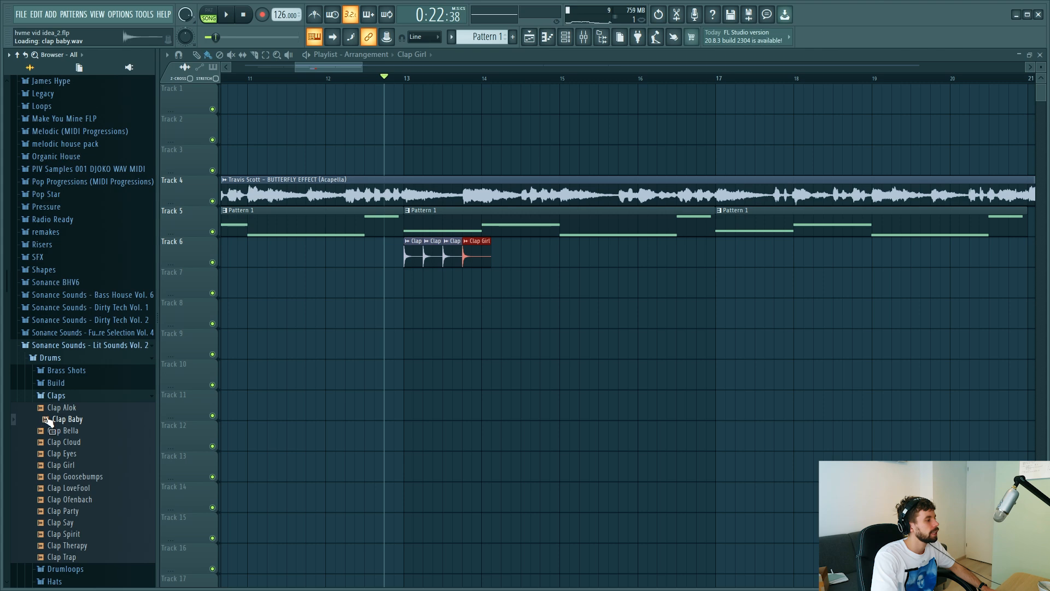
drag(53, 419, 408, 262)
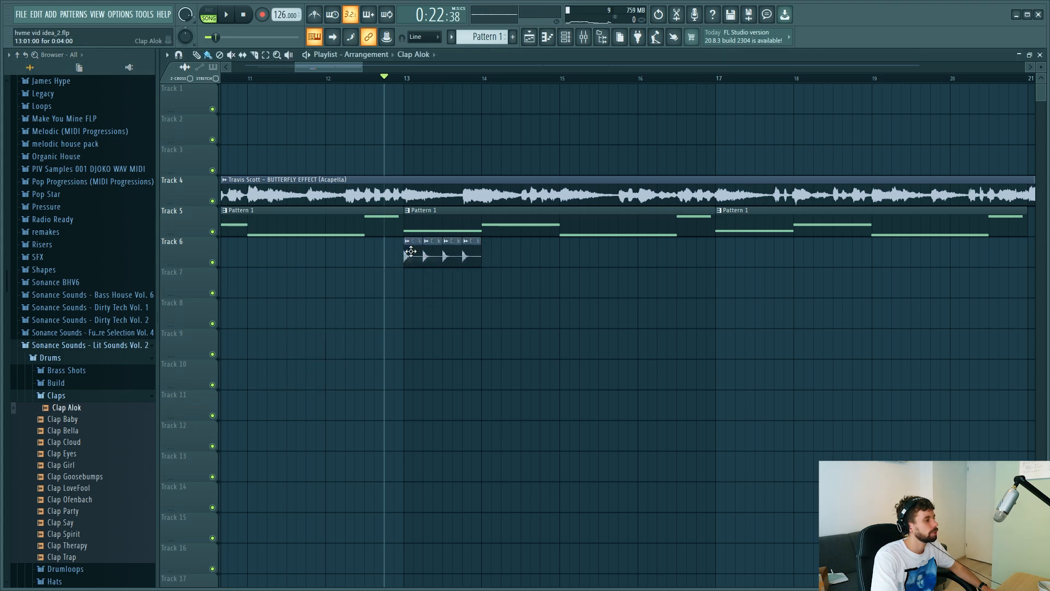
key(space)
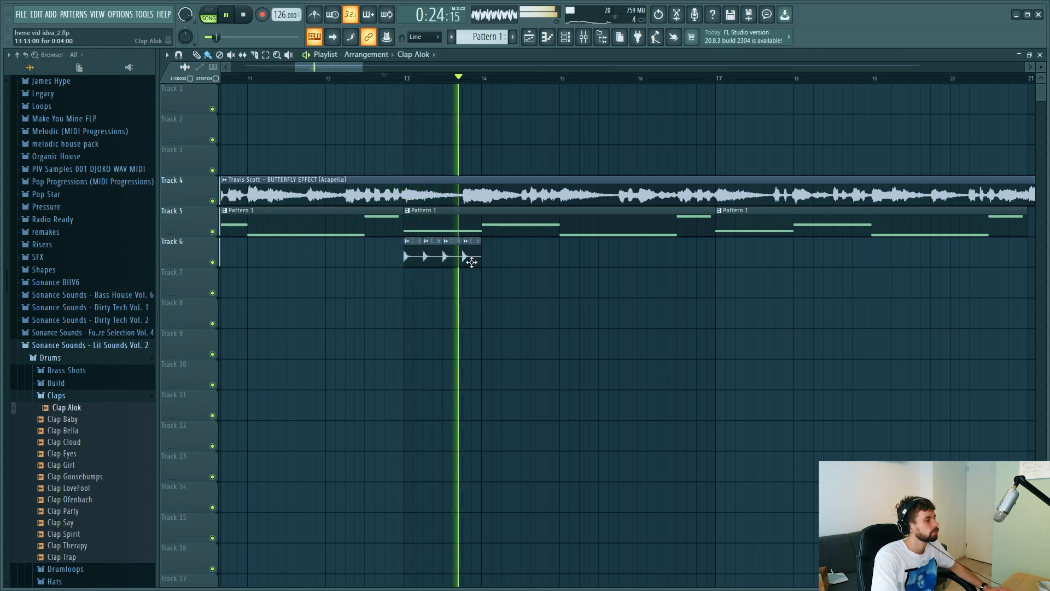
key(space)
- Add the Trap Hats 1 loop from the Drumloops folder at bar 13 on Track 7 and adjust its clip settings
click(62, 395)
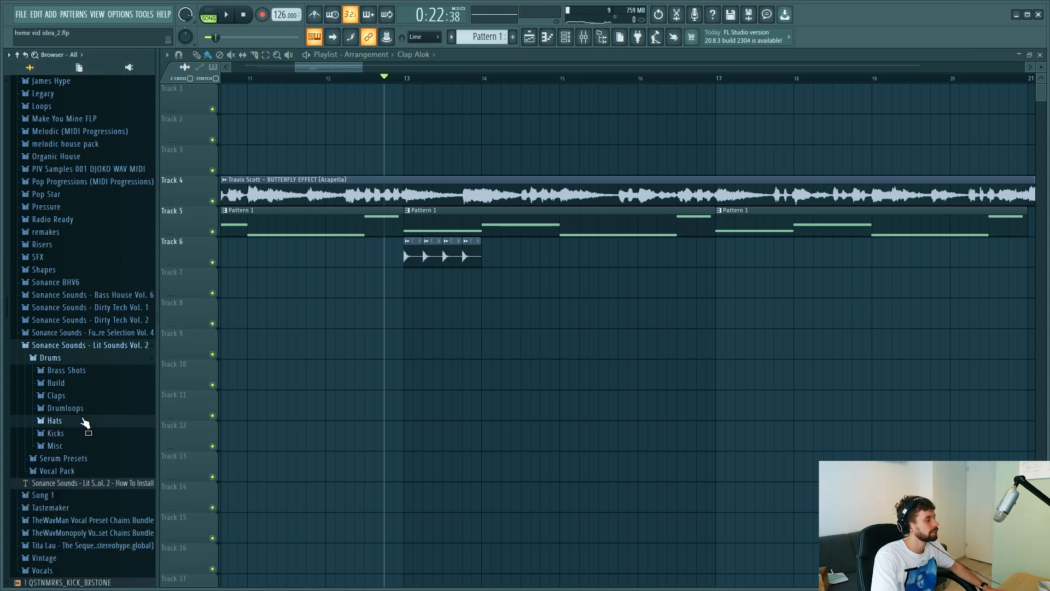
click(86, 420)
click(68, 407)
scroll(88, 465, down, 2)
click(88, 443)
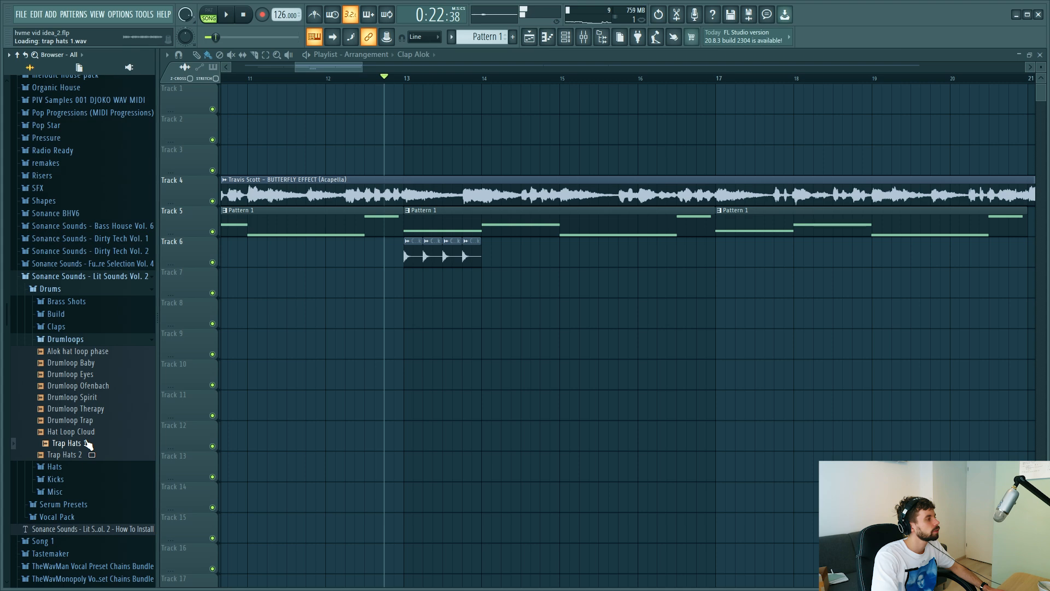
drag(86, 453, 404, 274)
right_click(406, 277)
click(488, 343)
click(525, 439)
mouse_move(495, 240)
mouse_down()
mouse_move(387, 255)
mouse_move(494, 257)
mouse_up()
mouse_move(585, 238)
mouse_down()
mouse_move(389, 272)
mouse_move(583, 258)
mouse_up()
- Add the FabFilter Pro-R reverb to the Clap Alok mixer track and set its Mix to 15.40%
key(F9)
click(978, 168)
click(777, 226)
drag(475, 189, 528, 114)
drag(737, 176, 703, 242)
mouse_move(677, 279)
mouse_down()
mouse_move(668, 295)
mouse_move(668, 284)
mouse_up()
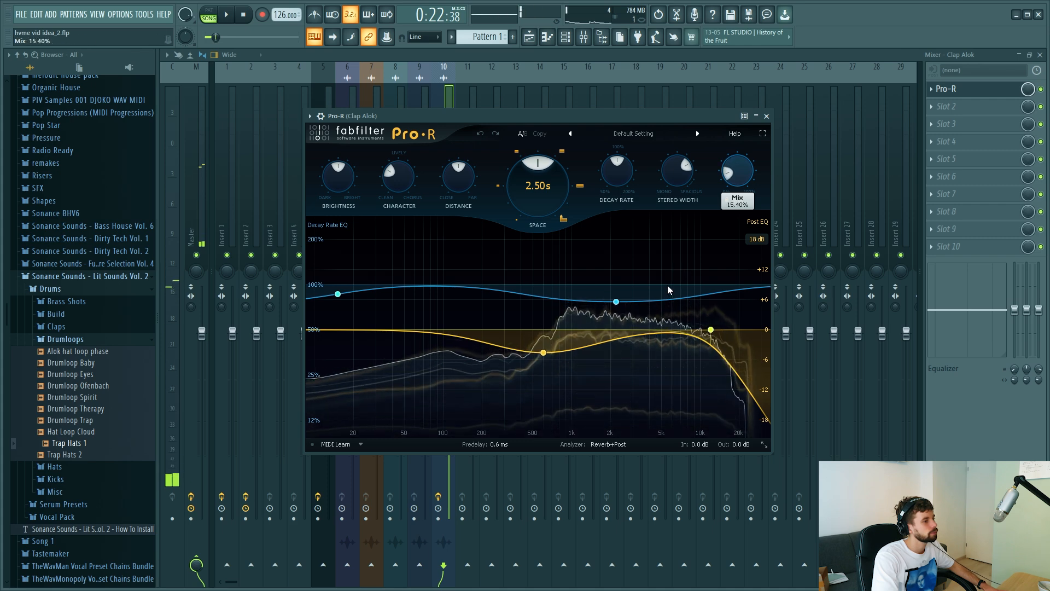
- Place the Ambience 1 Gmin sample from the Misc folder at bar 13 on Track 8 and play it back
key(F5)
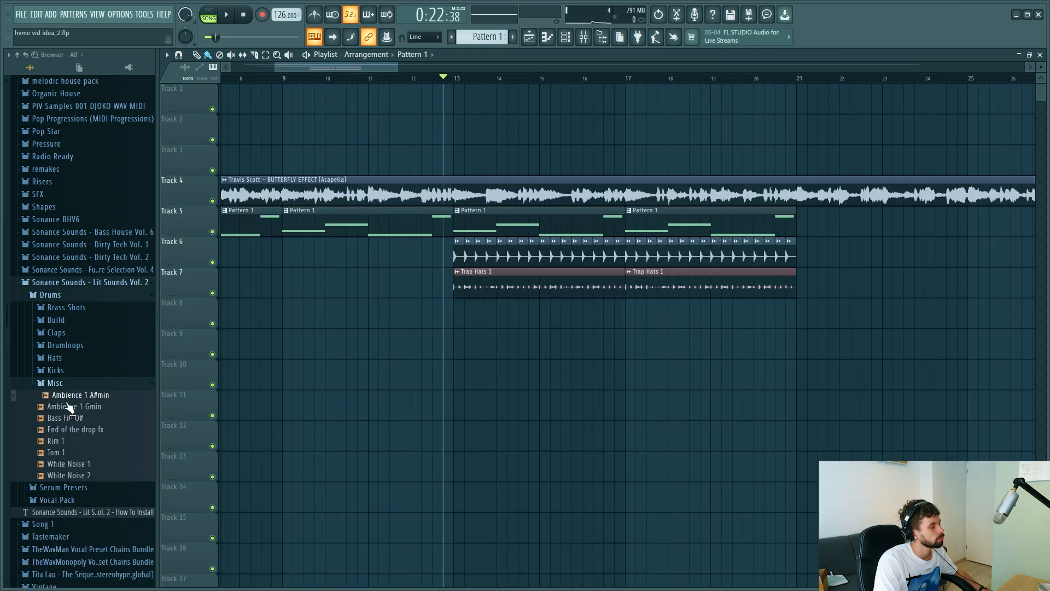
drag(48, 410, 457, 318)
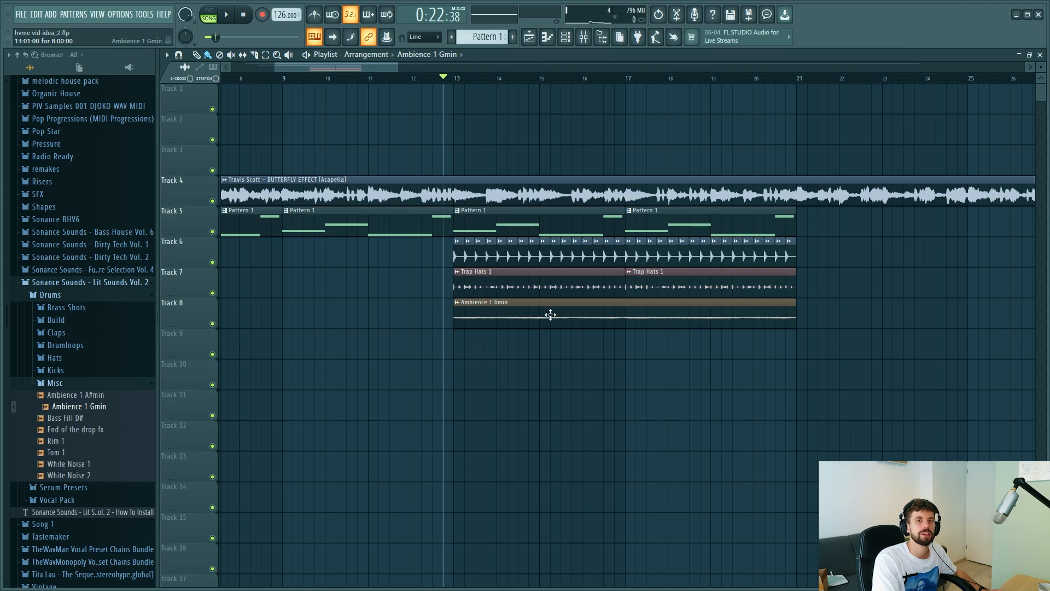
double_click(515, 319)
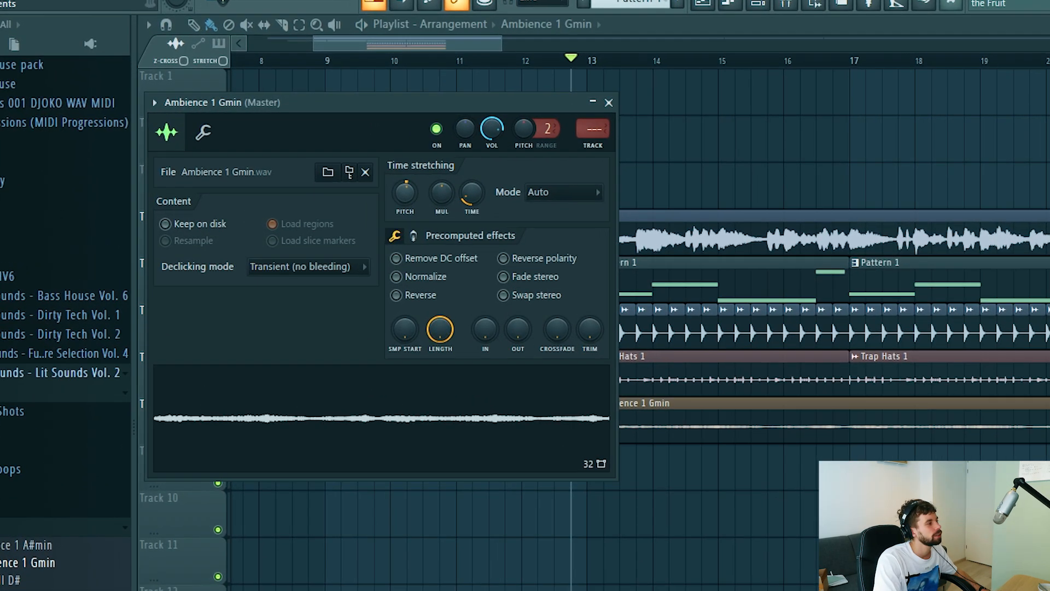
key(Escape)
key(space)
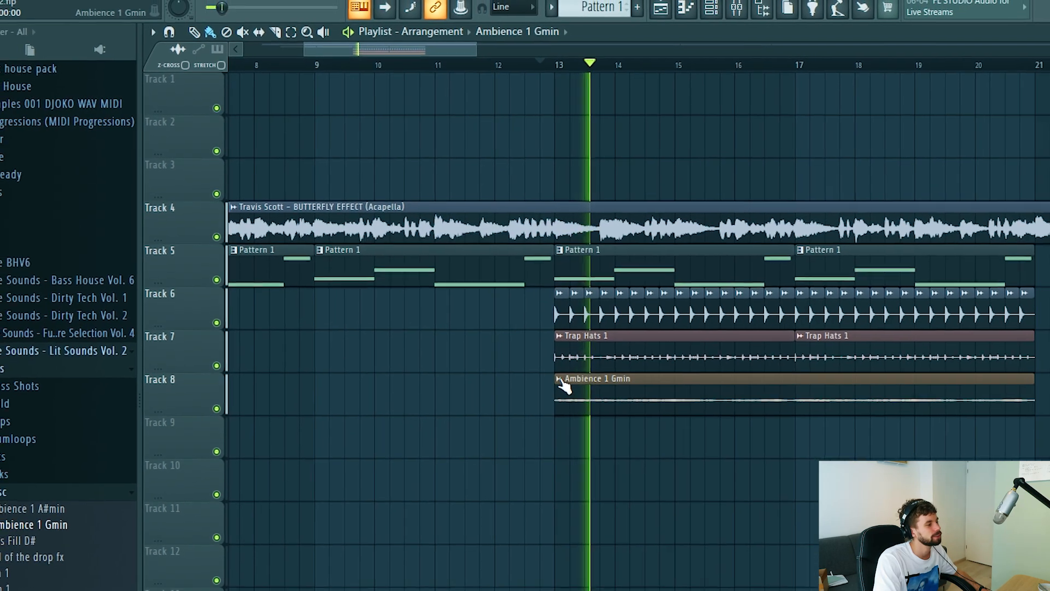
- Add another Ambience 1 Gmin clip at bar 5 on Track 8 and stop playback
scroll(535, 379, down, 3)
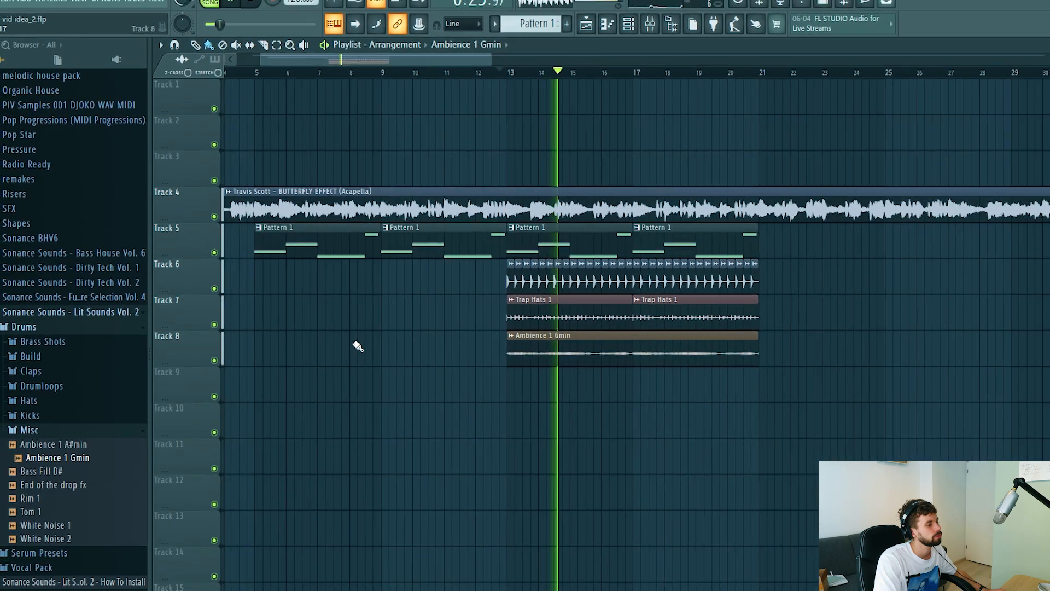
click(255, 345)
key(space)
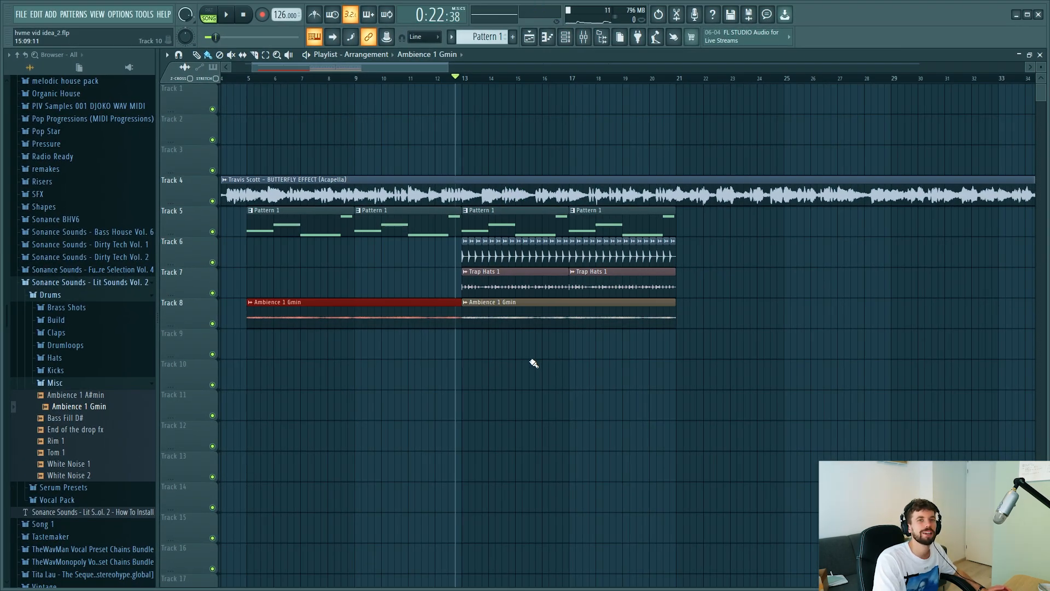
- Add the Build 6 drum loop from the Lit Sounds Vol. 2 Build folder at bar 21 on Track 9
click(75, 378)
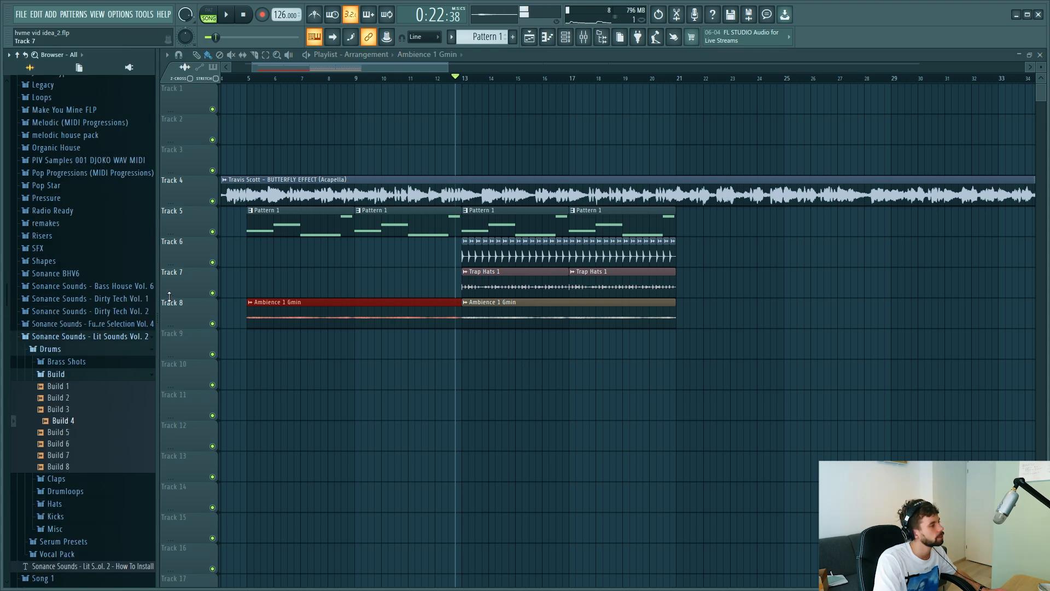
drag(371, 64, 403, 93)
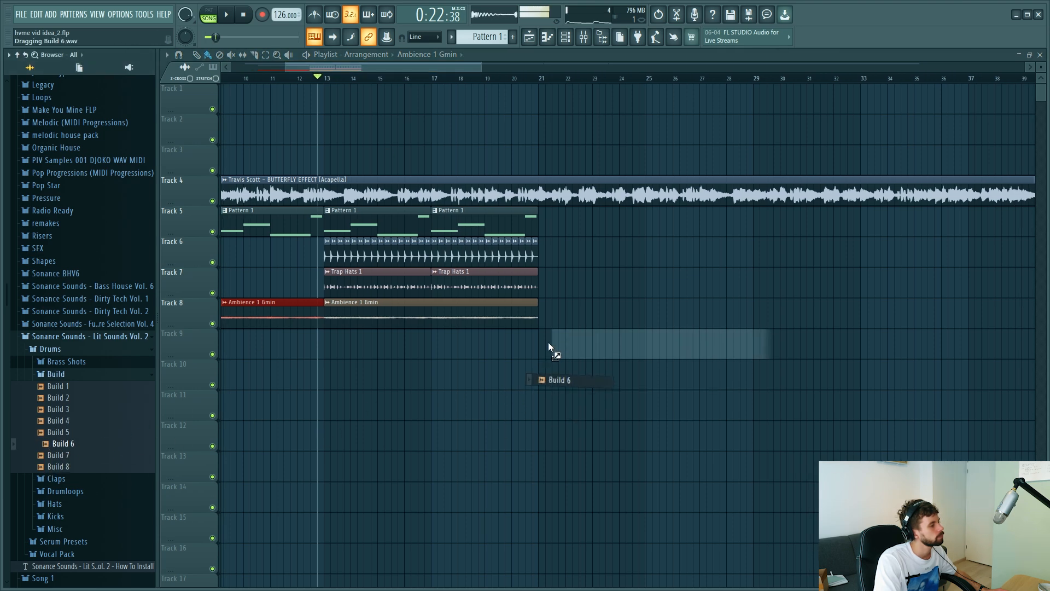
drag(446, 402, 428, 326)
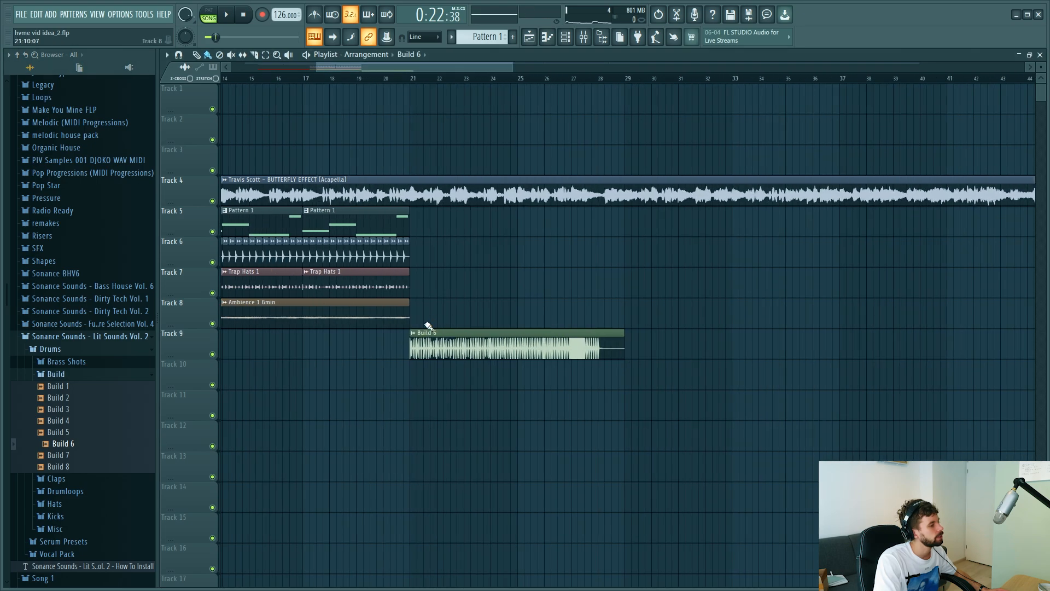
- Place Pattern 1 at bar 21 on Track 5 and duplicate the claps, Trap Hats 1 and ambience clips from bar 13 to bar 21
click(418, 224)
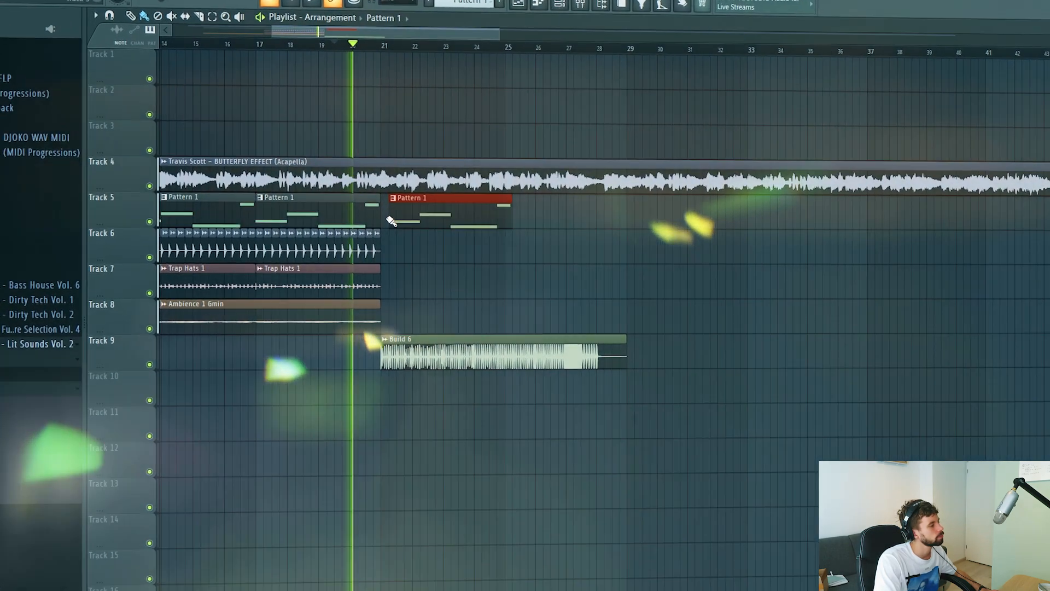
drag(429, 224, 422, 226)
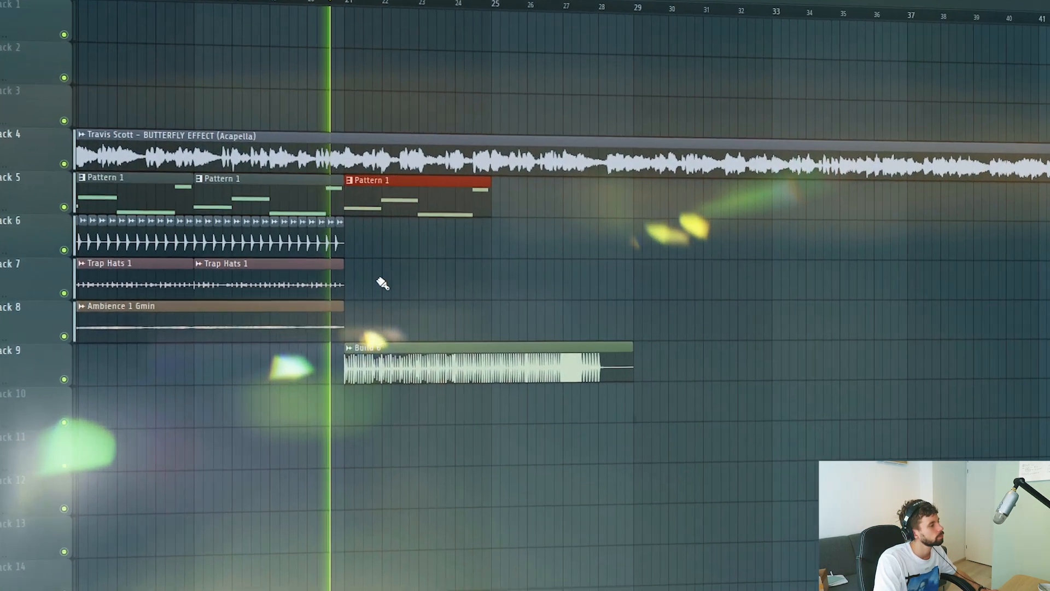
drag(377, 320, 256, 242)
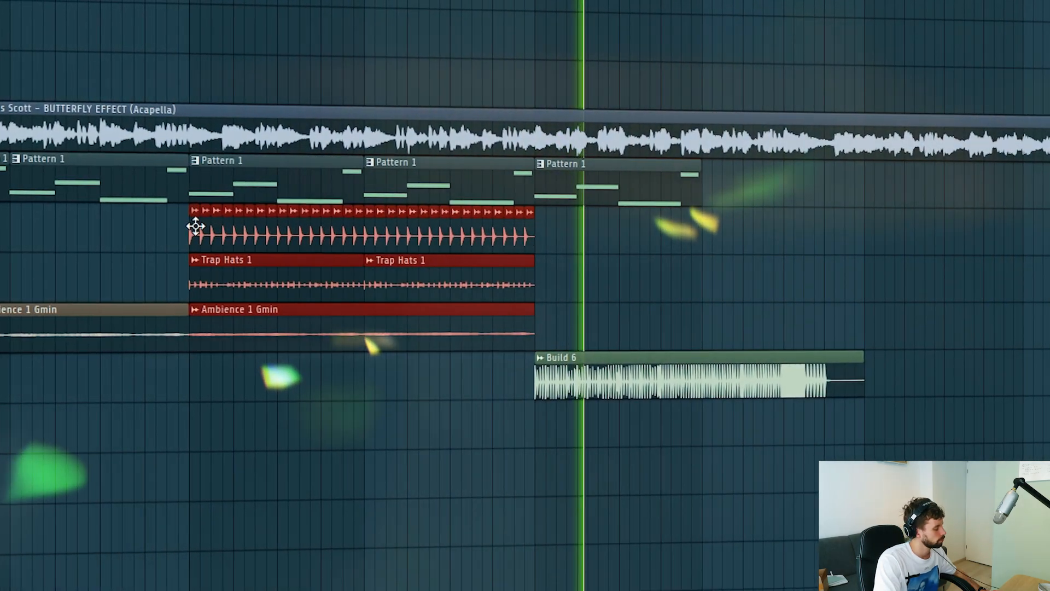
key(ctrl+b)
scroll(656, 286, up, 3)
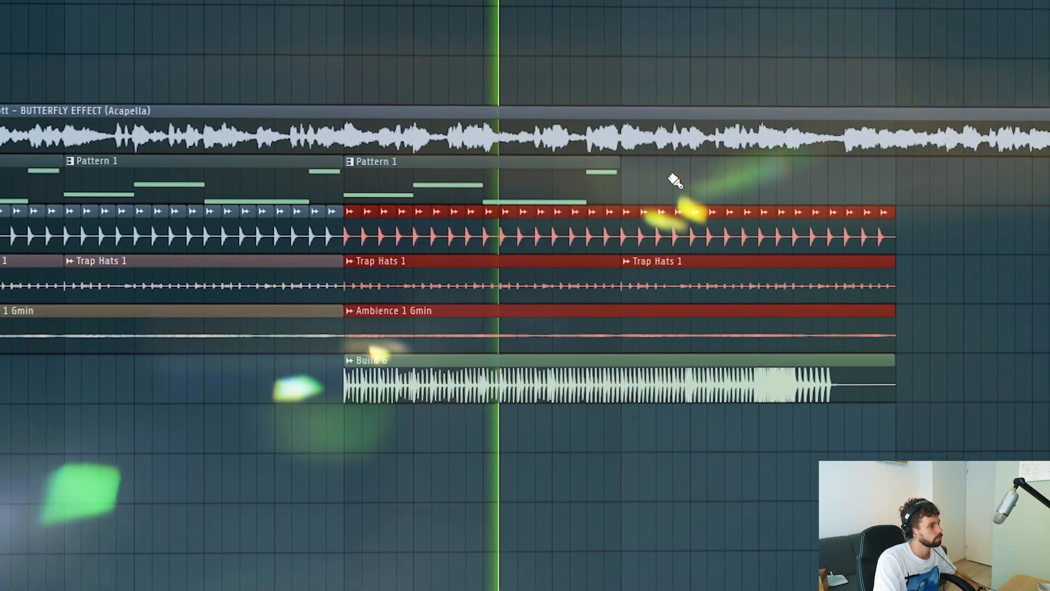
- Add Pattern 1 at bar 25 on Track 5 and cut the bass, hats and claps so they end at bar 28
ctrl+click(674, 181)
click(618, 187)
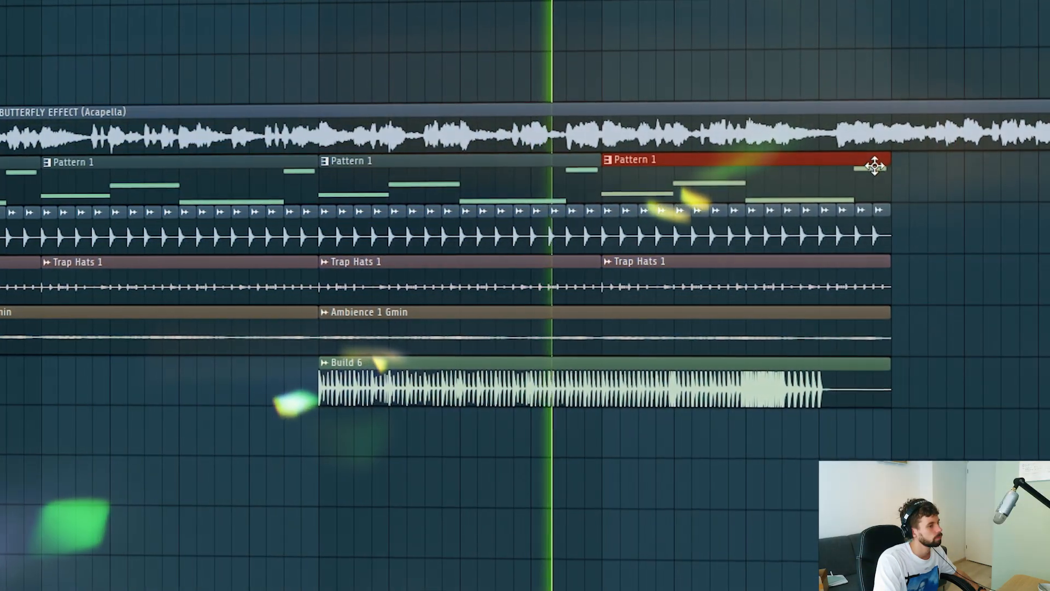
drag(889, 169, 867, 319)
ctrl+click(908, 296)
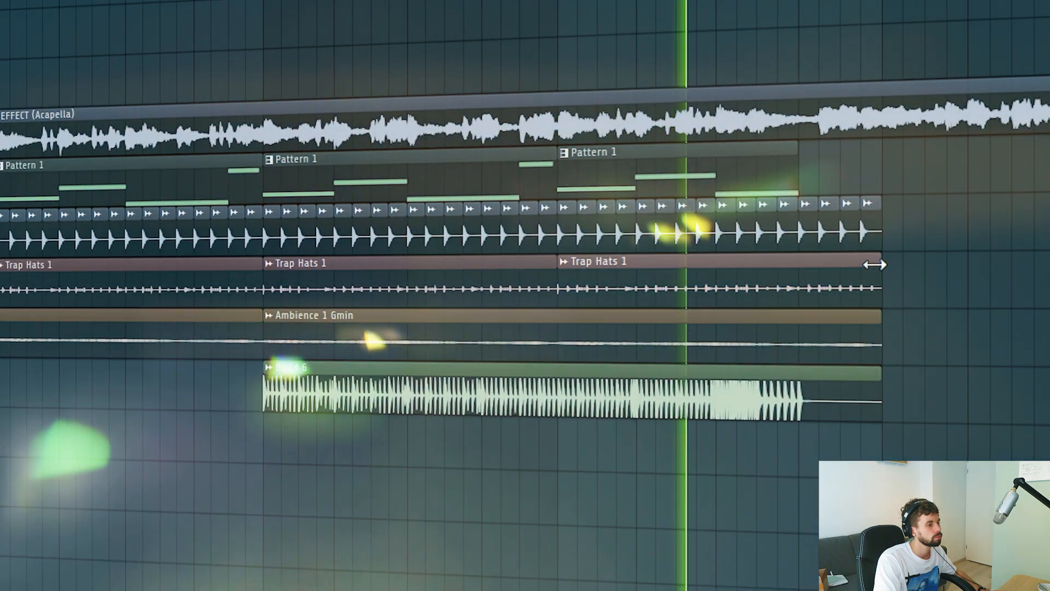
drag(875, 265, 789, 263)
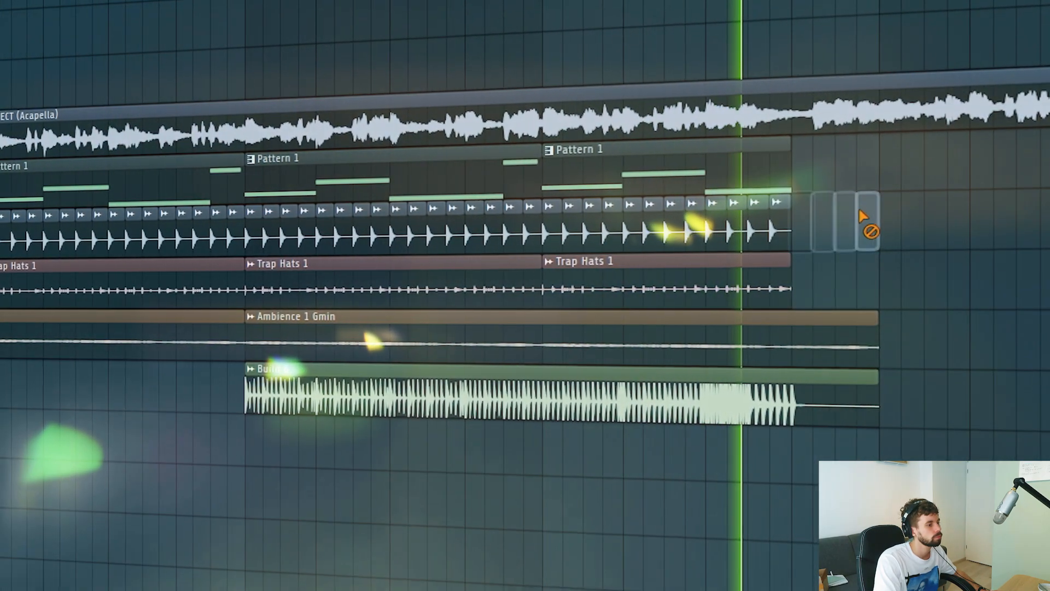
key(space)
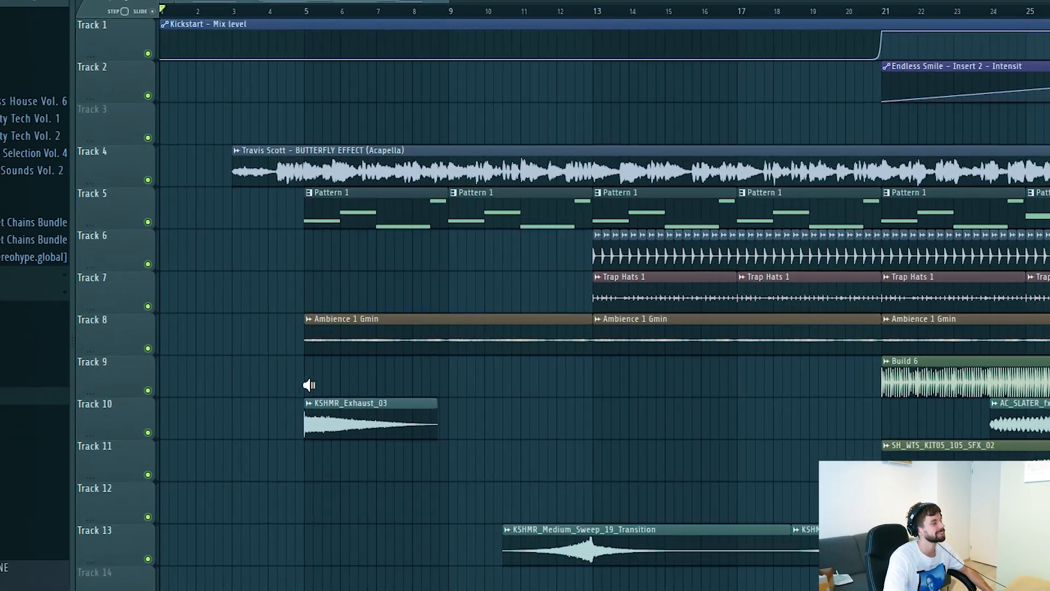
- Audition the KSHMR exhaust, cymbal and sweep clips and the risers on Tracks 10 to 12 in solo
click(330, 378)
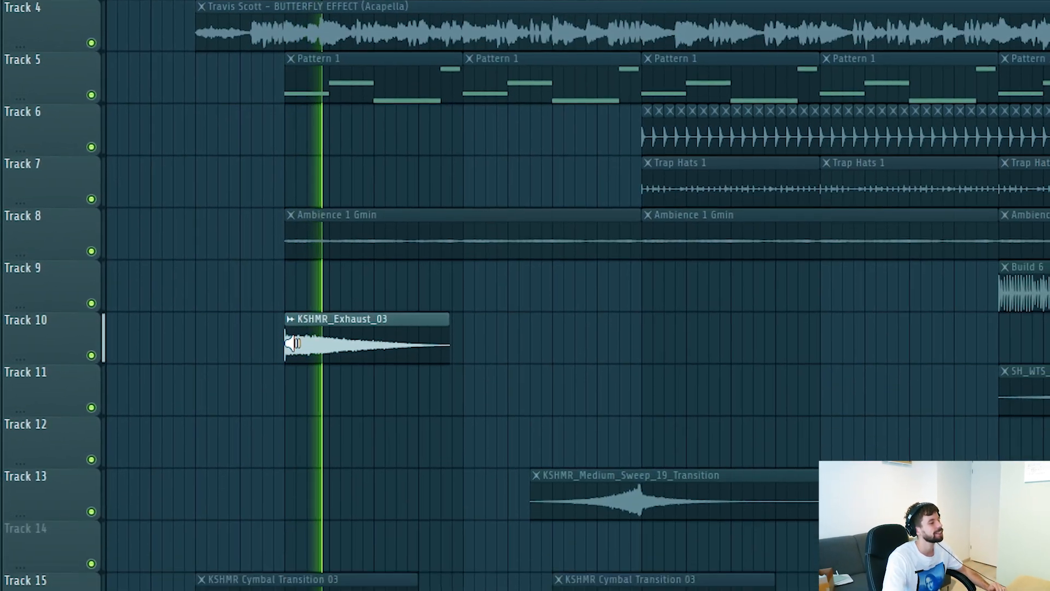
click(261, 587)
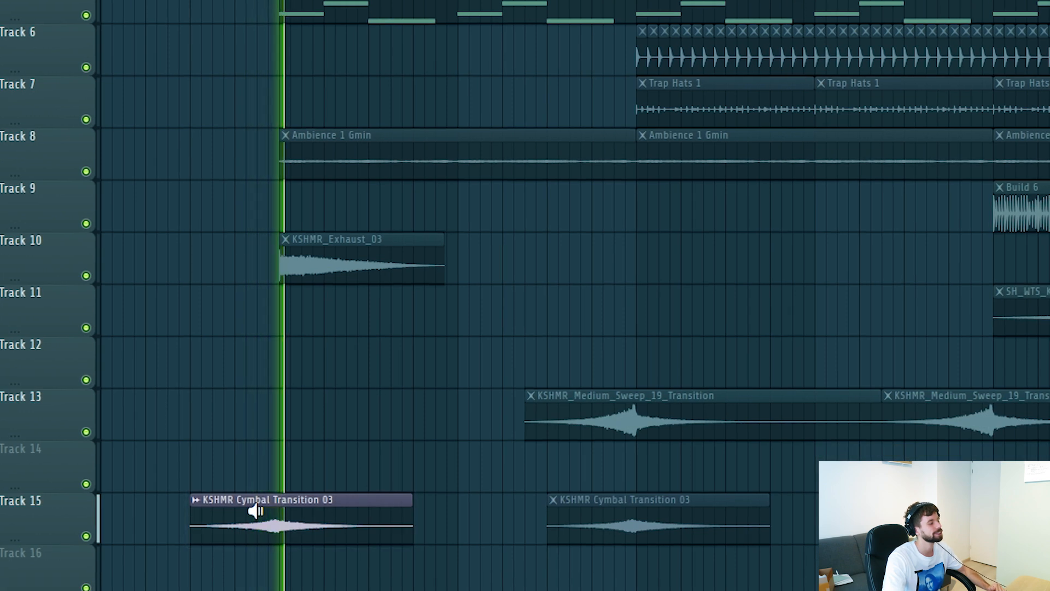
click(615, 419)
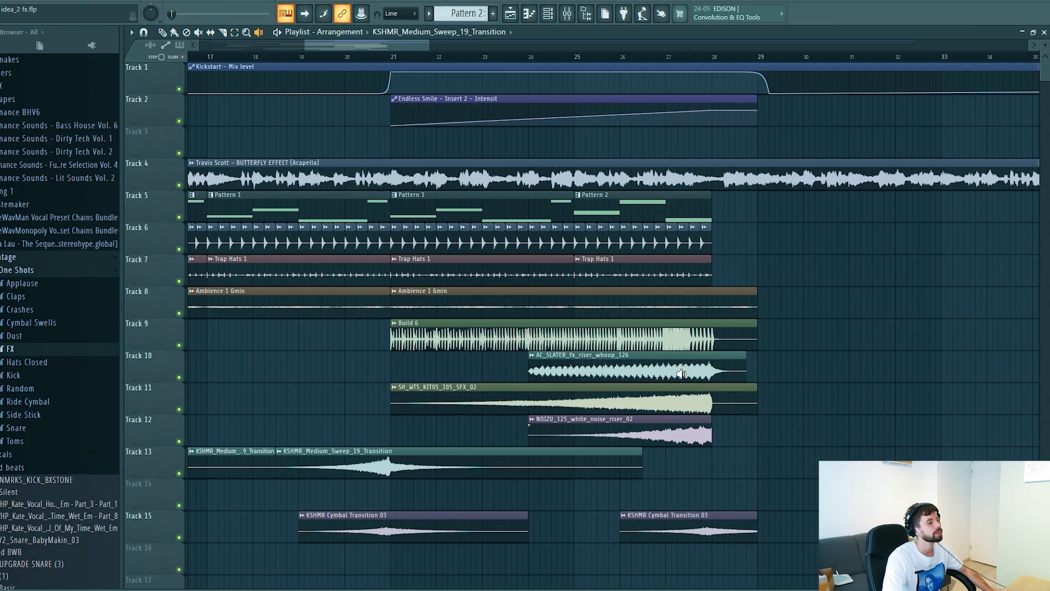
click(684, 370)
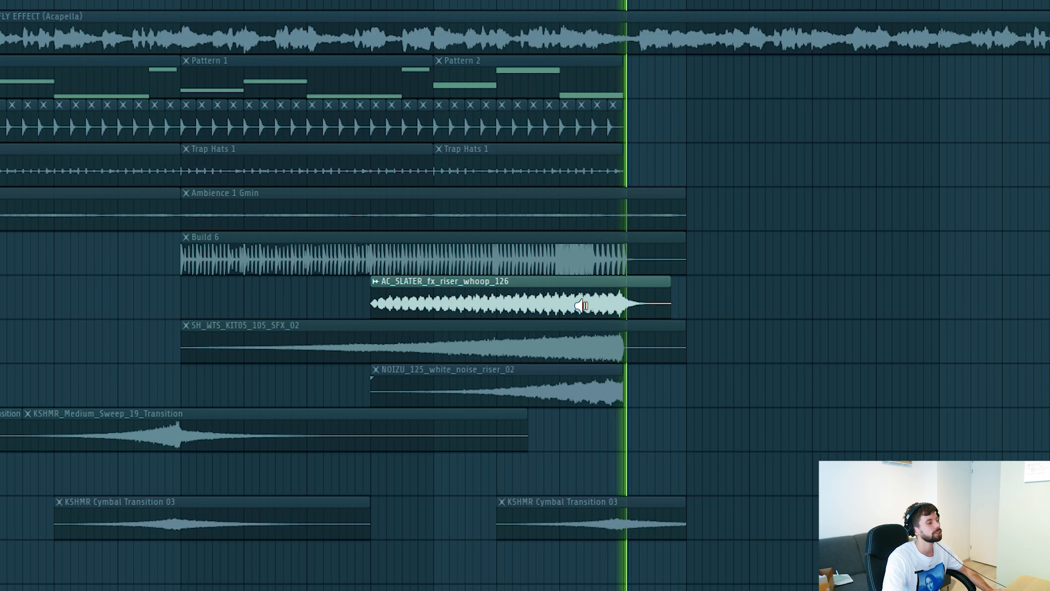
click(575, 365)
click(581, 347)
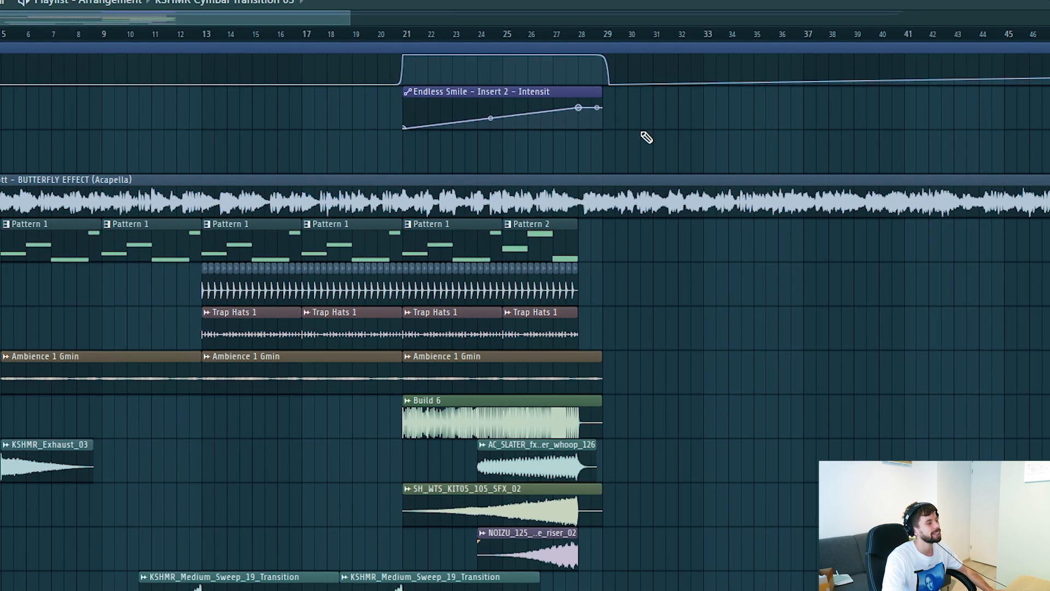
- Play the soloed bass with the Endless Smile automation from about bar 22, and isolate the Kickstart mix automation before restoring all tracks
right_click(1, 231)
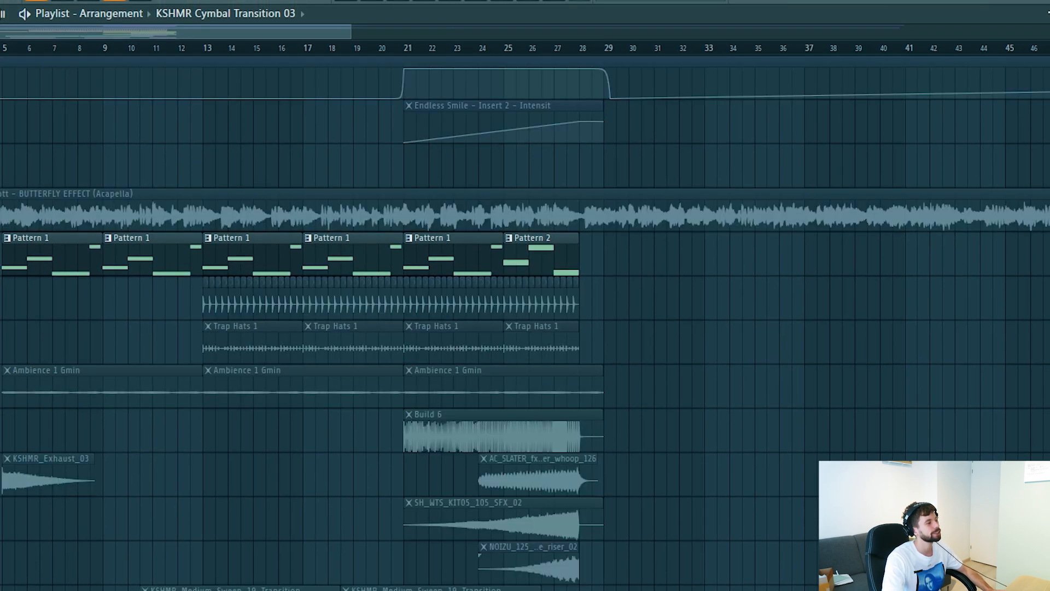
click(1, 130)
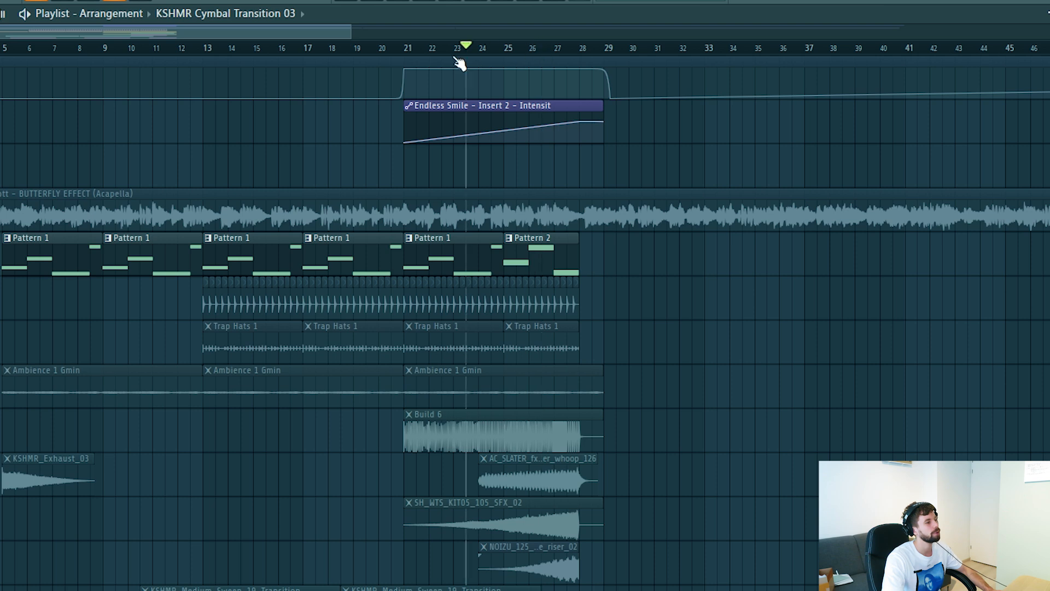
click(423, 48)
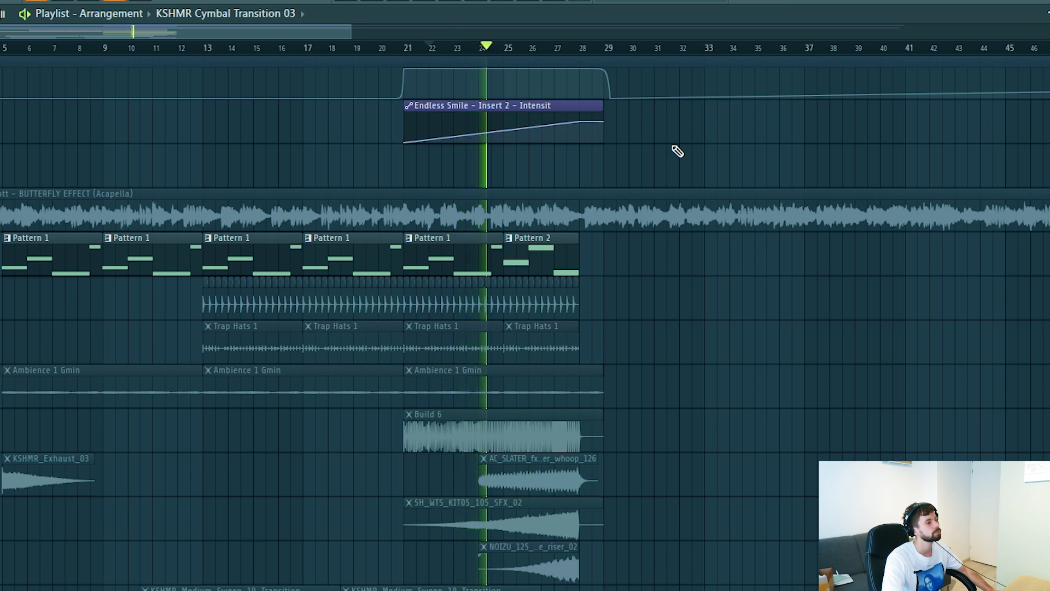
key(space)
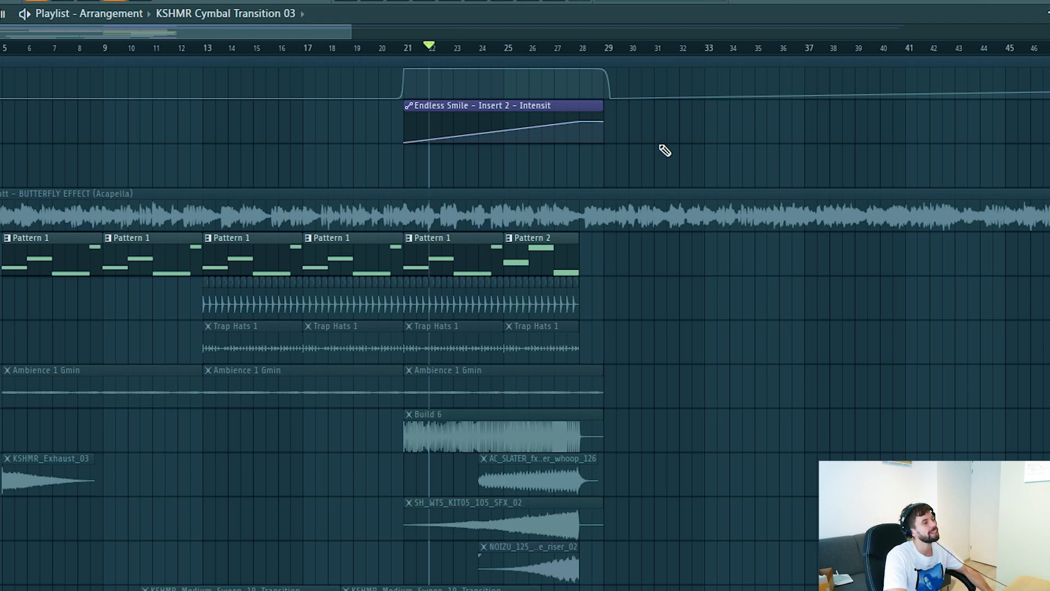
right_click(0, 92)
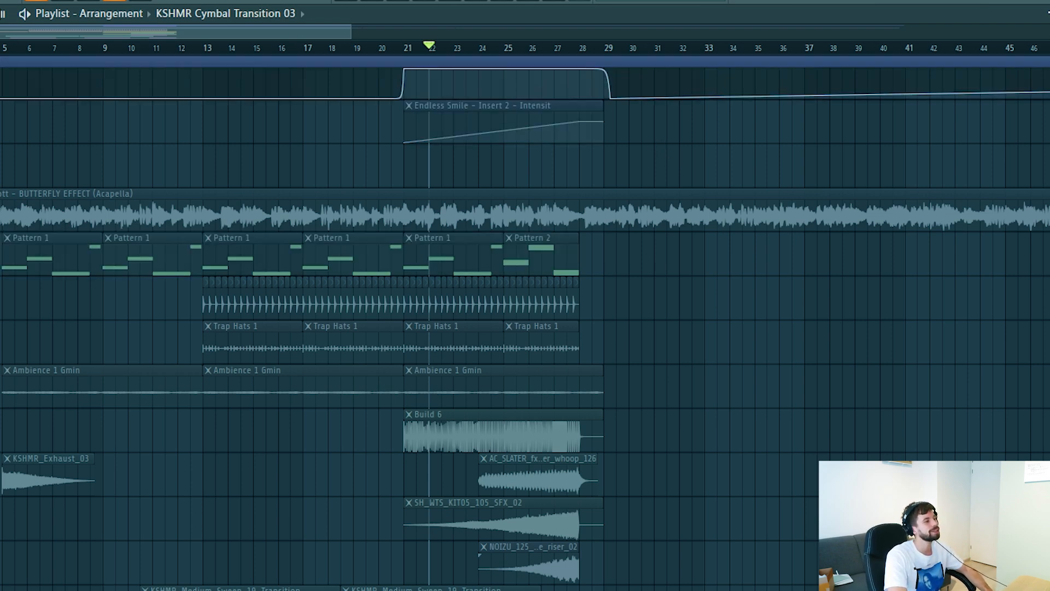
right_click(0, 92)
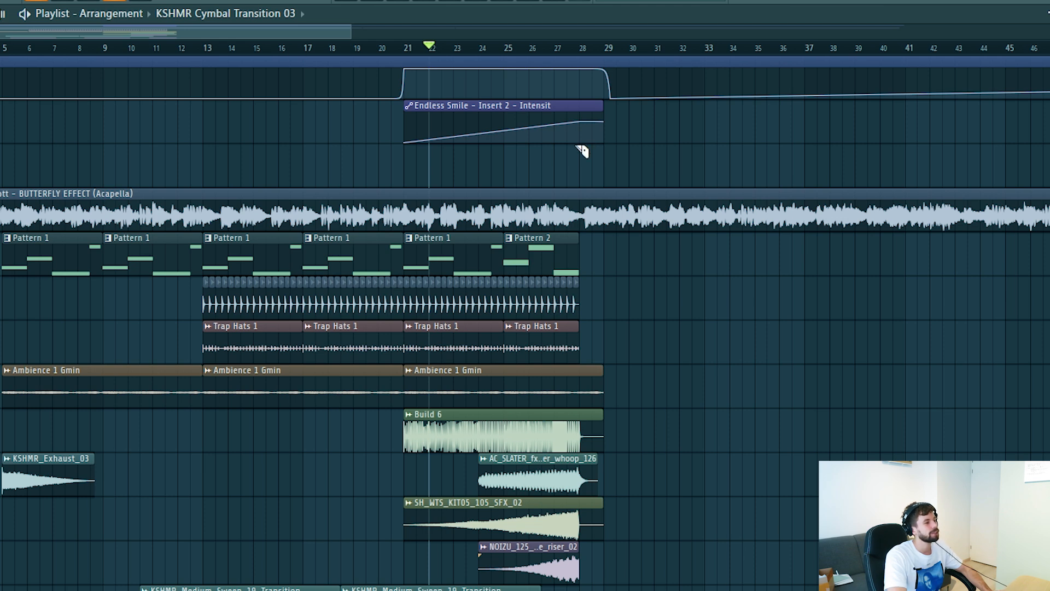
- Split the acapella on Track 4 just after bar 28 and extend the second part's start back to bar 28
scroll(585, 164, up, 3)
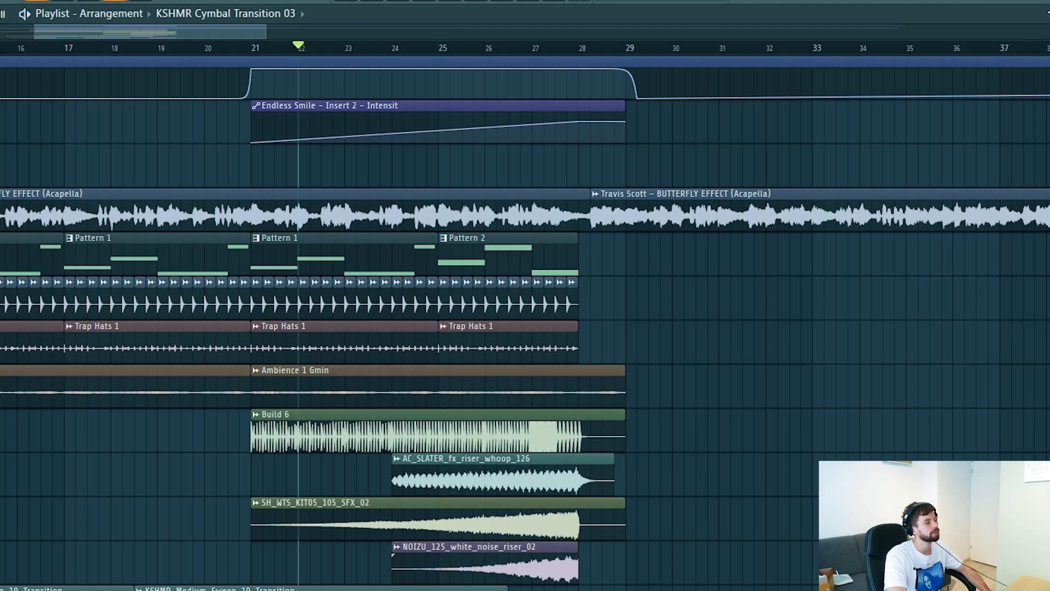
scroll(104, 157, down, 2)
scroll(459, 179, up, 5)
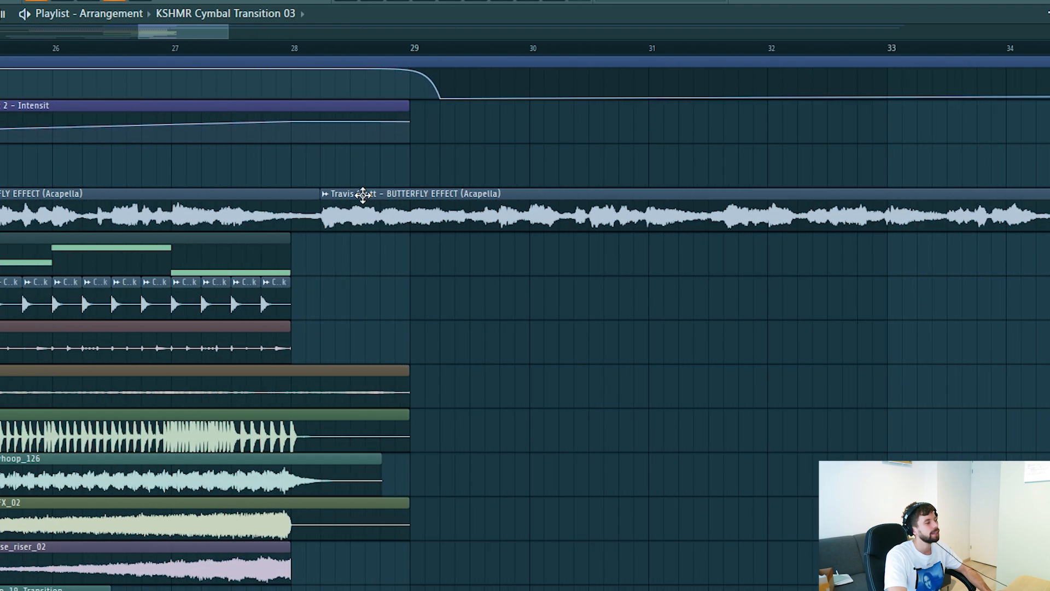
scroll(362, 194, up, 2)
drag(305, 194, 264, 194)
scroll(525, 322, down, 6)
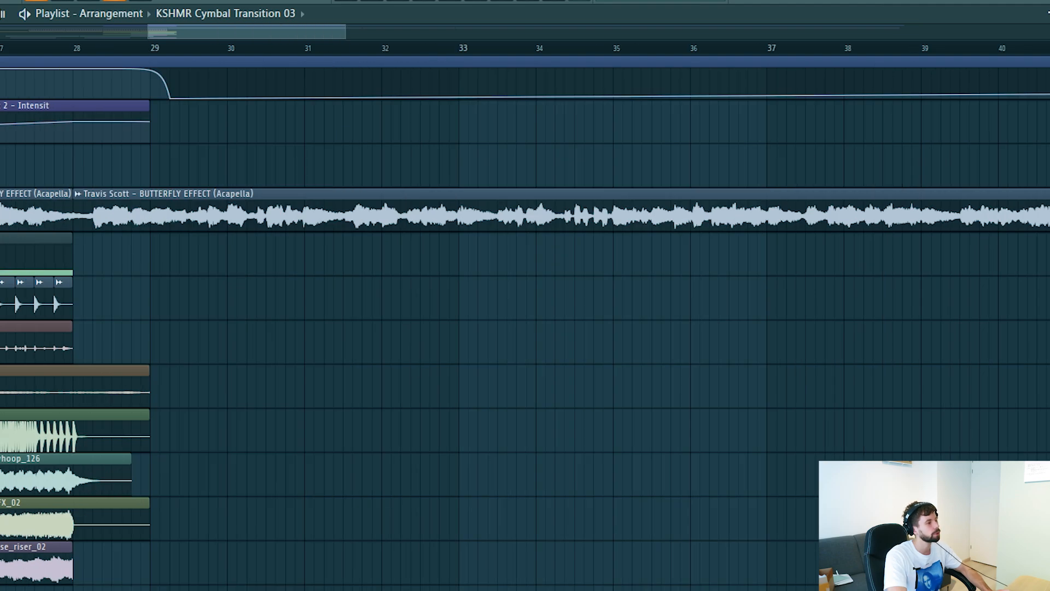
- Move the acapella section after the split along Track 4 to start at about bar 44 and deselect it
drag(561, 196, 579, 197)
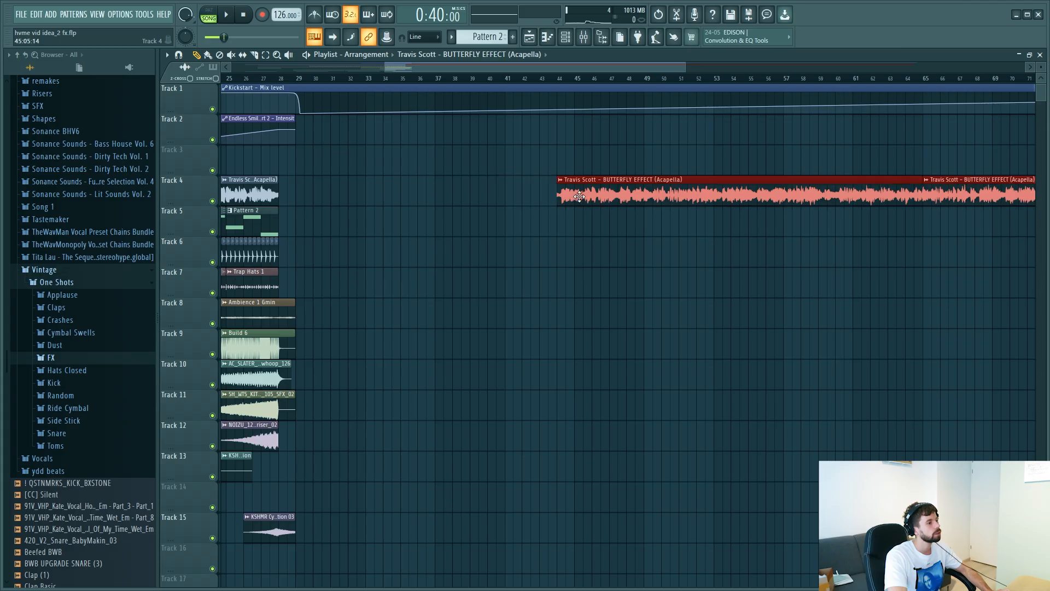
scroll(509, 108, up, 4)
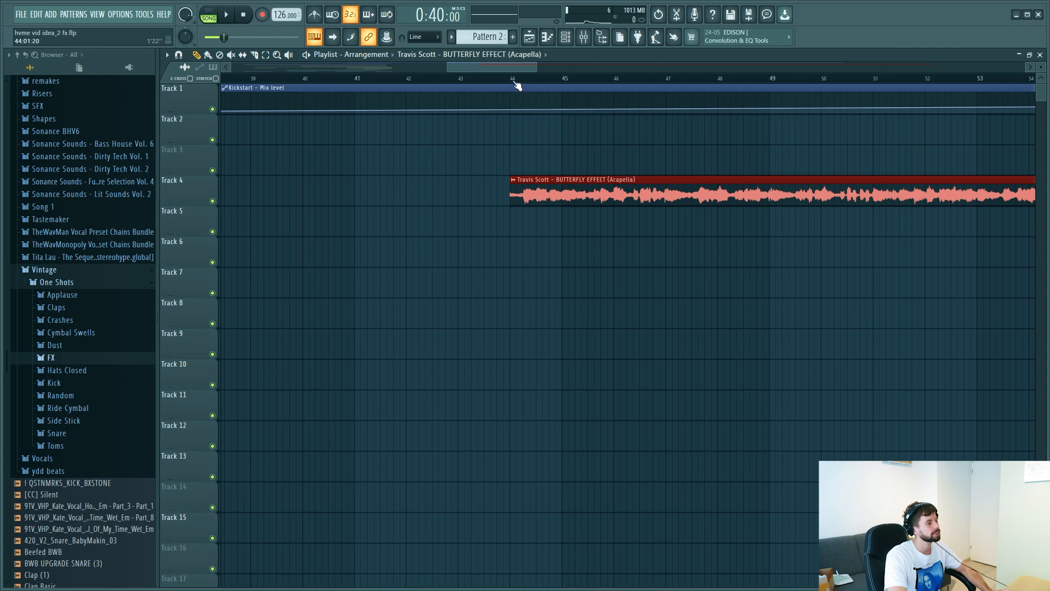
scroll(517, 213, down, 4)
ctrl+click(517, 234)
scroll(520, 241, down, 5)
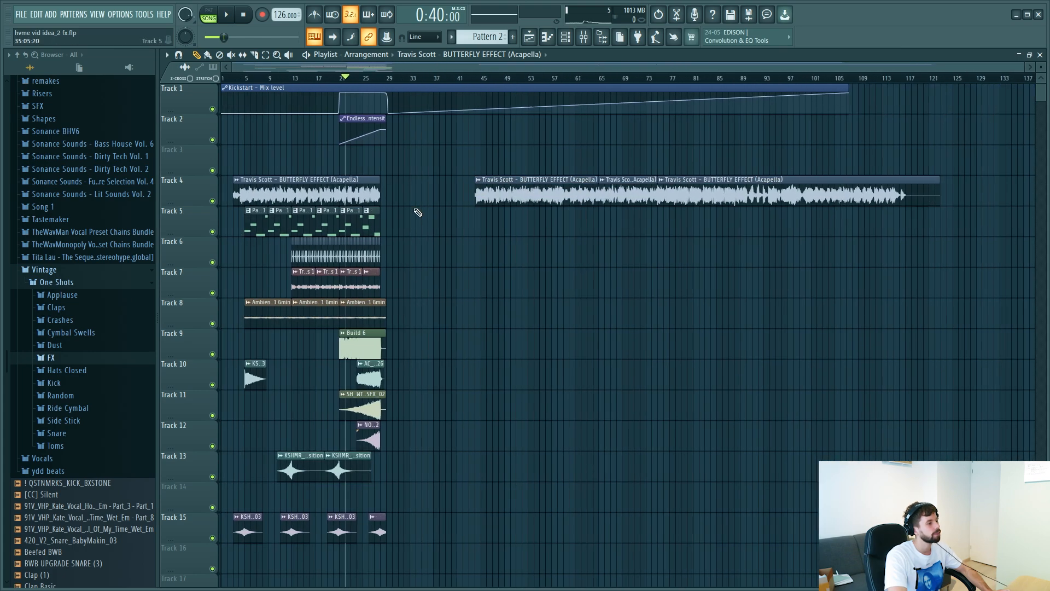
scroll(368, 78, up, 6)
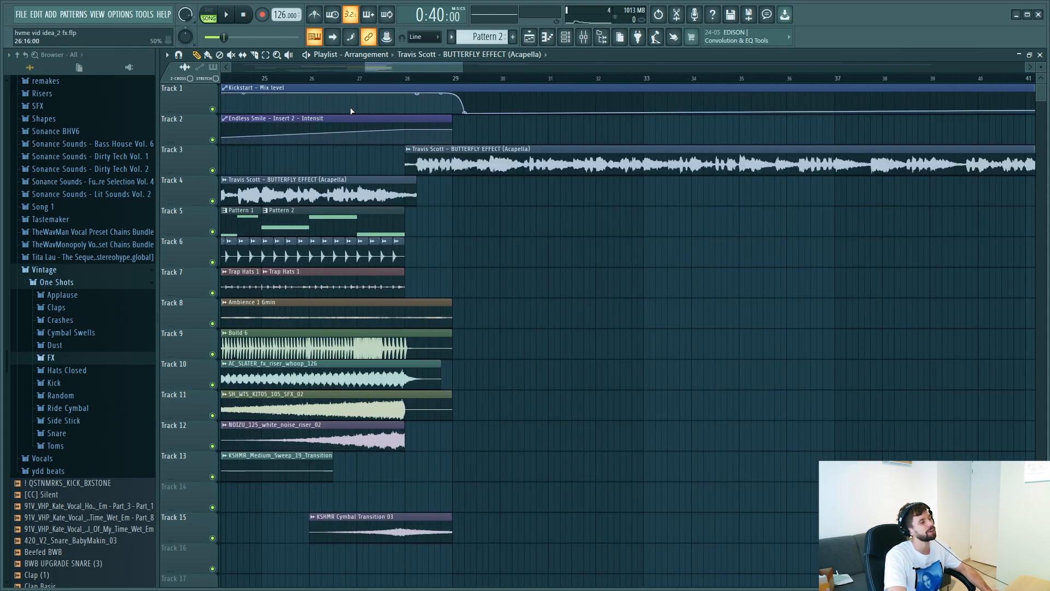
- Play back the end of the build-up around bar 27 leading into the acapella part on Track 3
key(space)
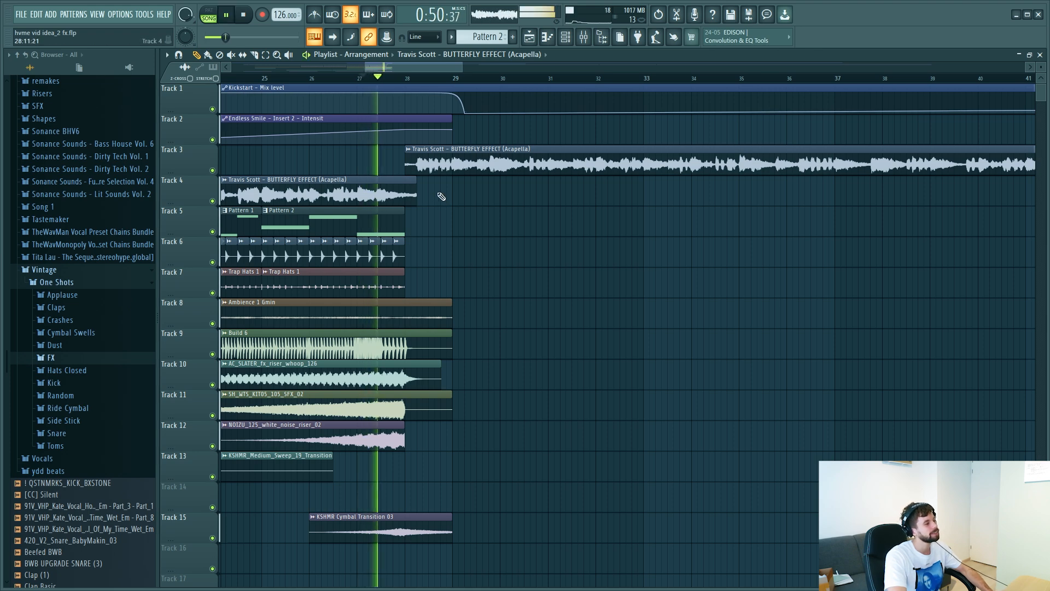
scroll(464, 209, down, 2)
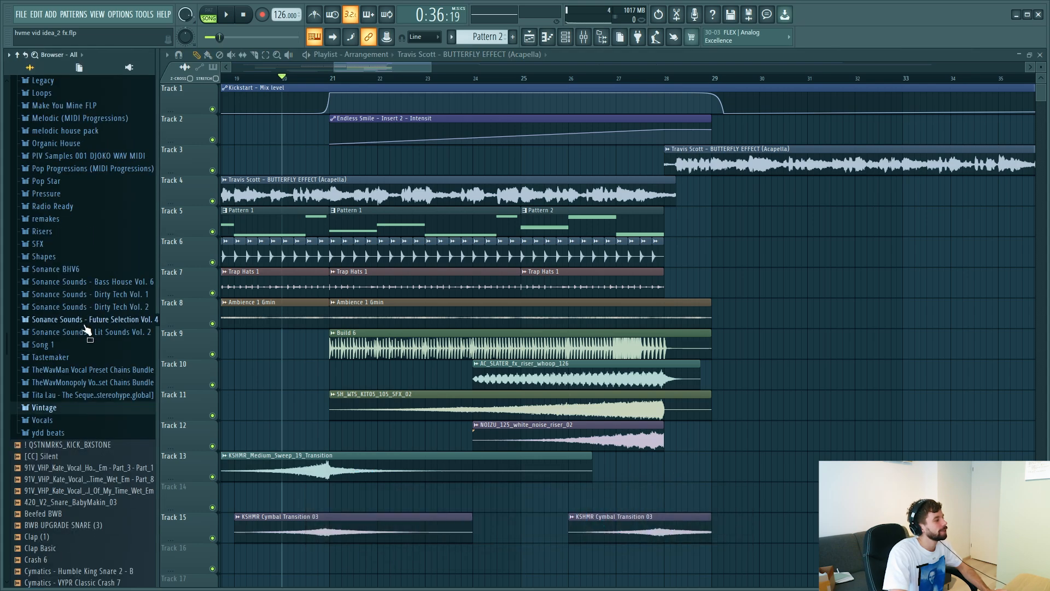
- Place the Kick Party sample from the Sonance Sounds - Lit Sounds Vol. 2 kicks on Track 5 at bar 29
click(86, 332)
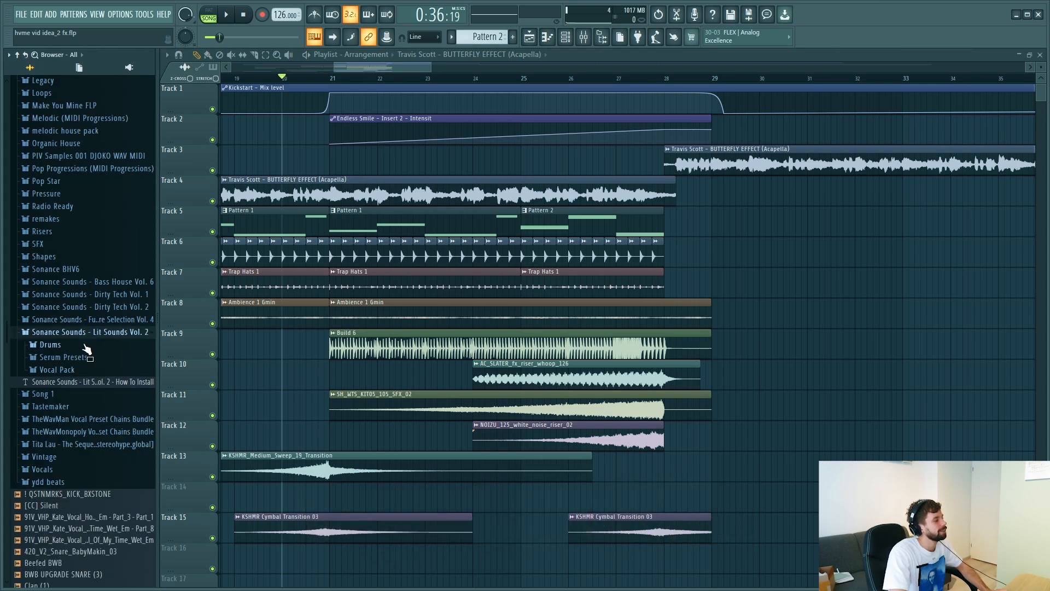
click(86, 347)
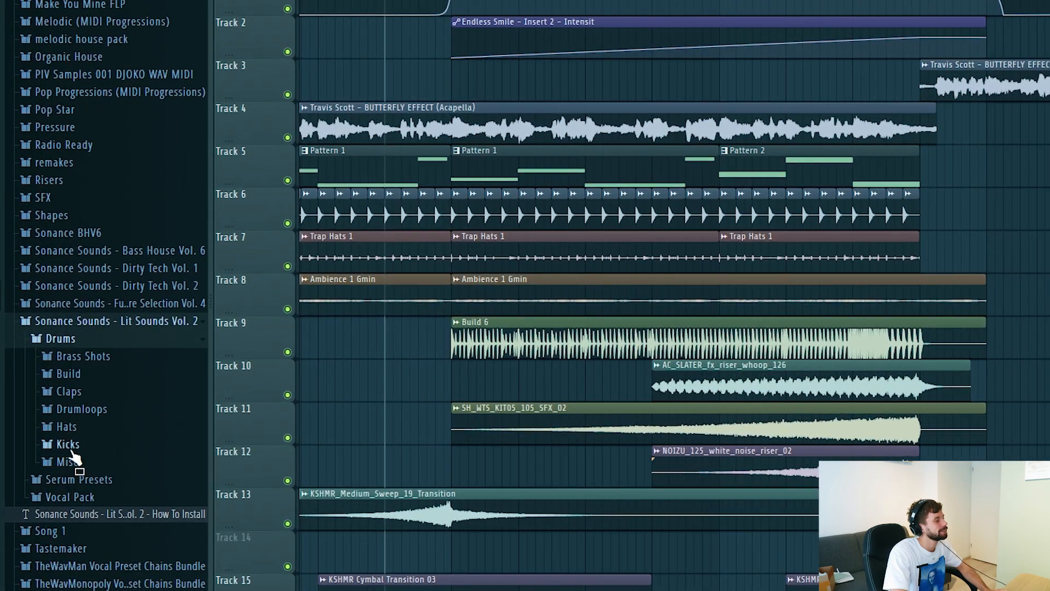
click(71, 448)
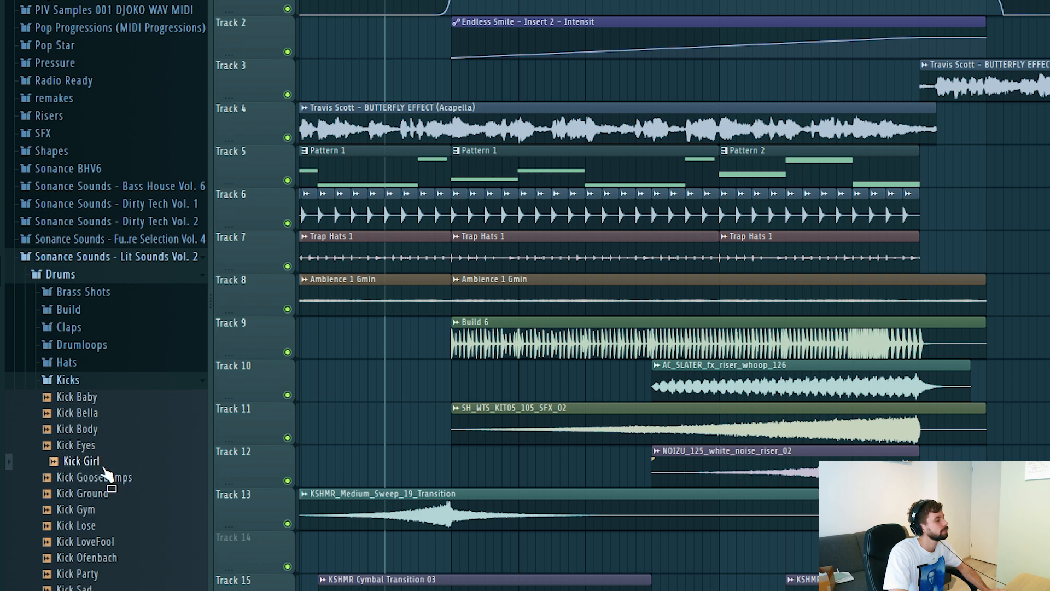
scroll(106, 474, down, 2)
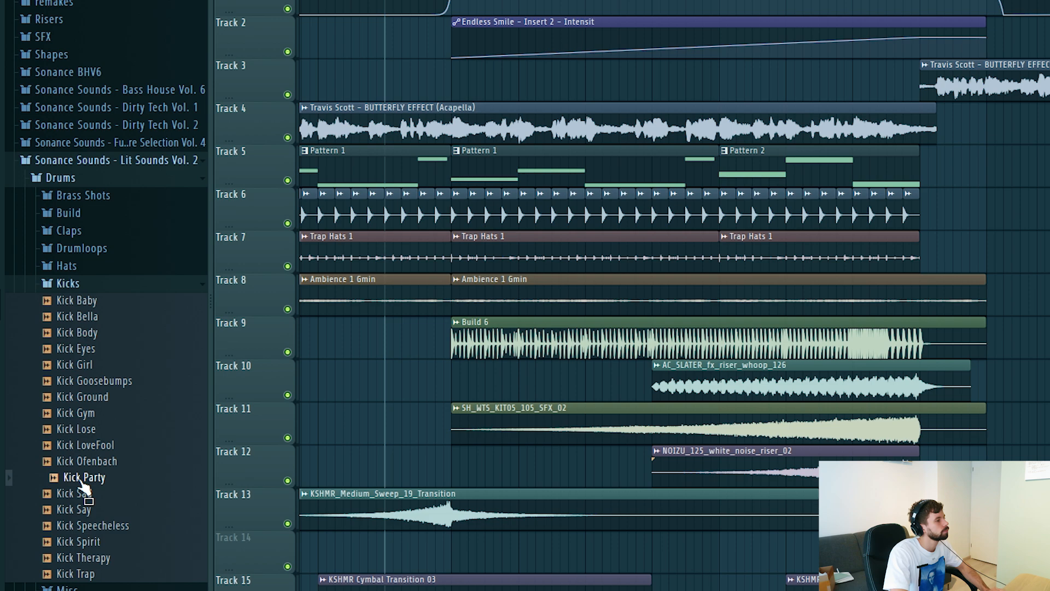
drag(84, 482, 976, 329)
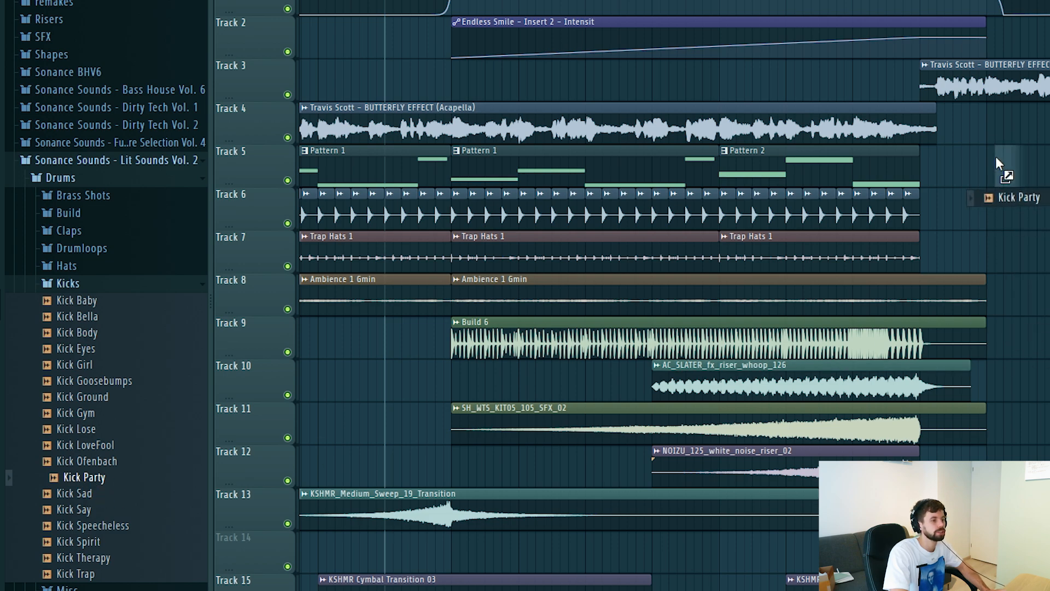
scroll(1008, 174, up, 4)
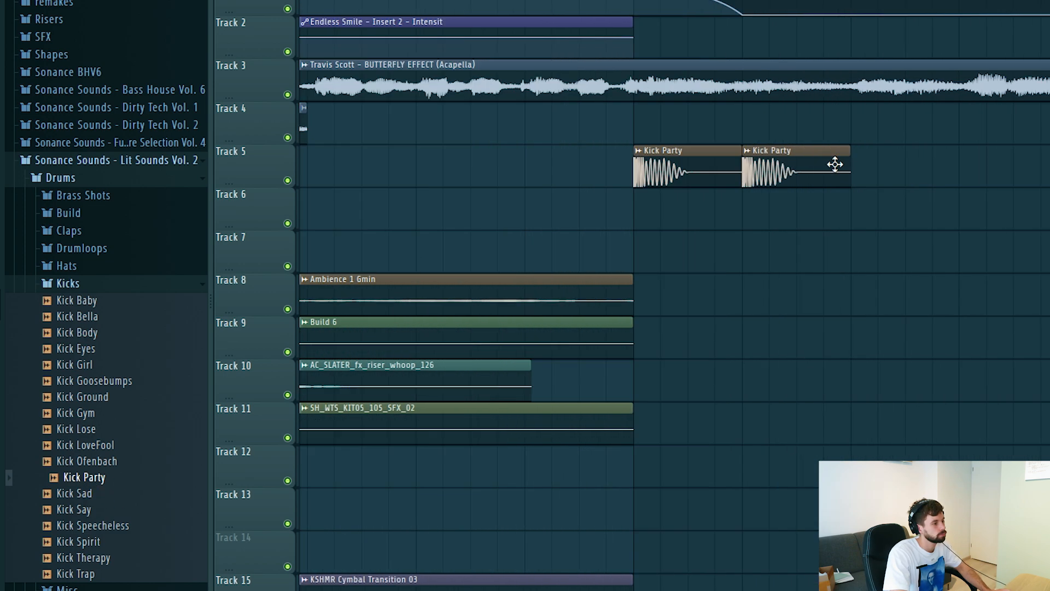
- Check Kick Party's sample settings and repeat the kick every beat on Track 5 up to bar 36, skipping the last beat before bar 33
double_click(834, 164)
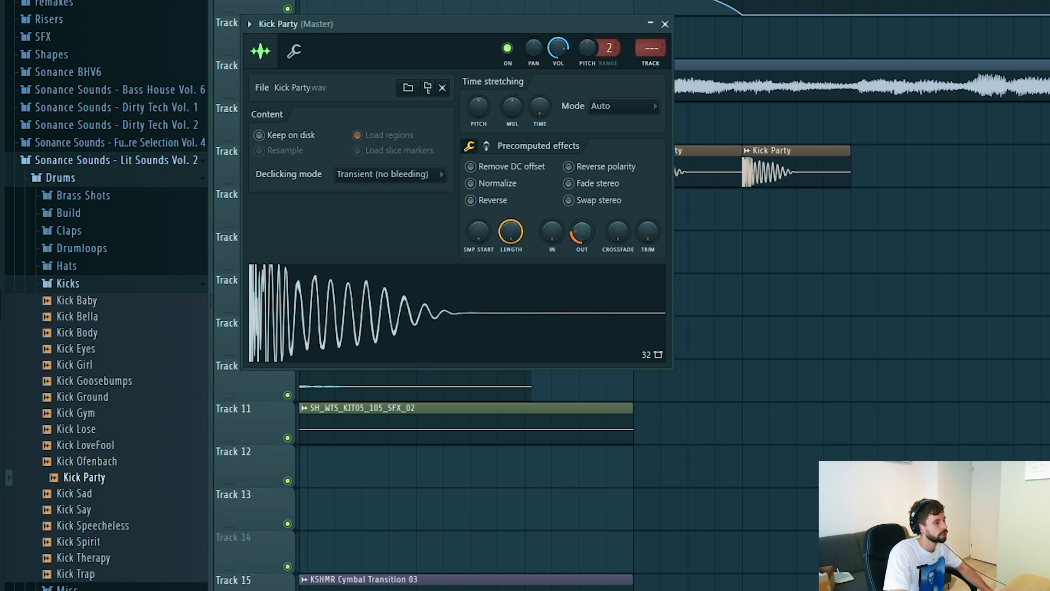
key(Escape)
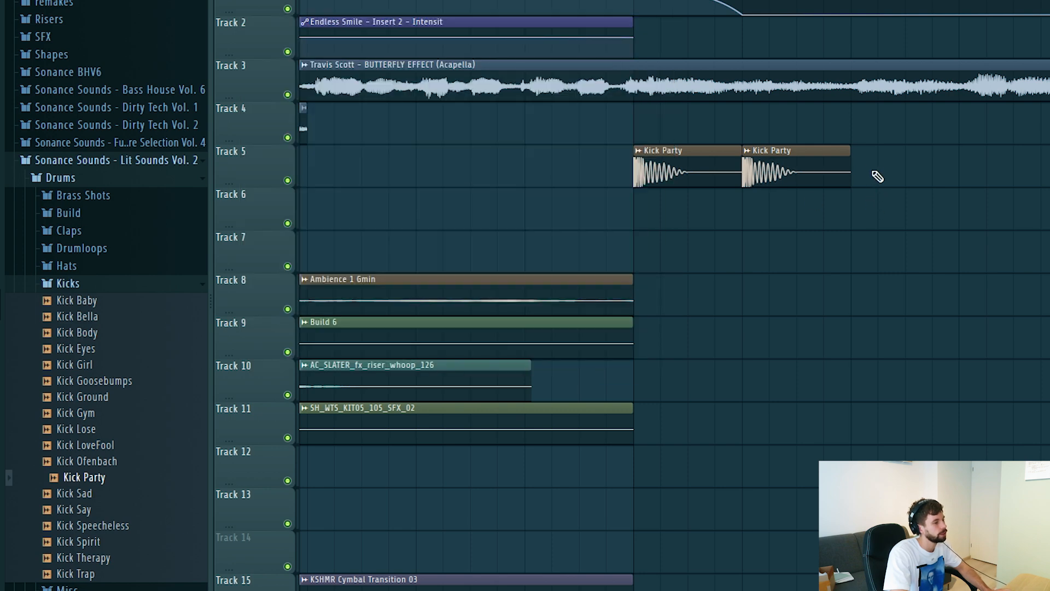
click(864, 164)
click(977, 164)
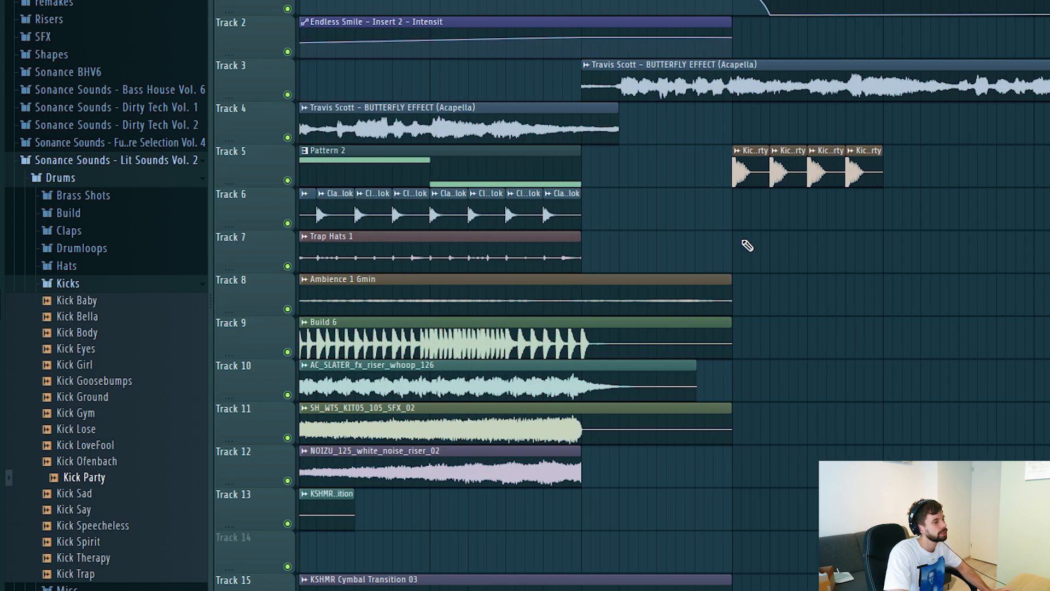
scroll(747, 245, down, 5)
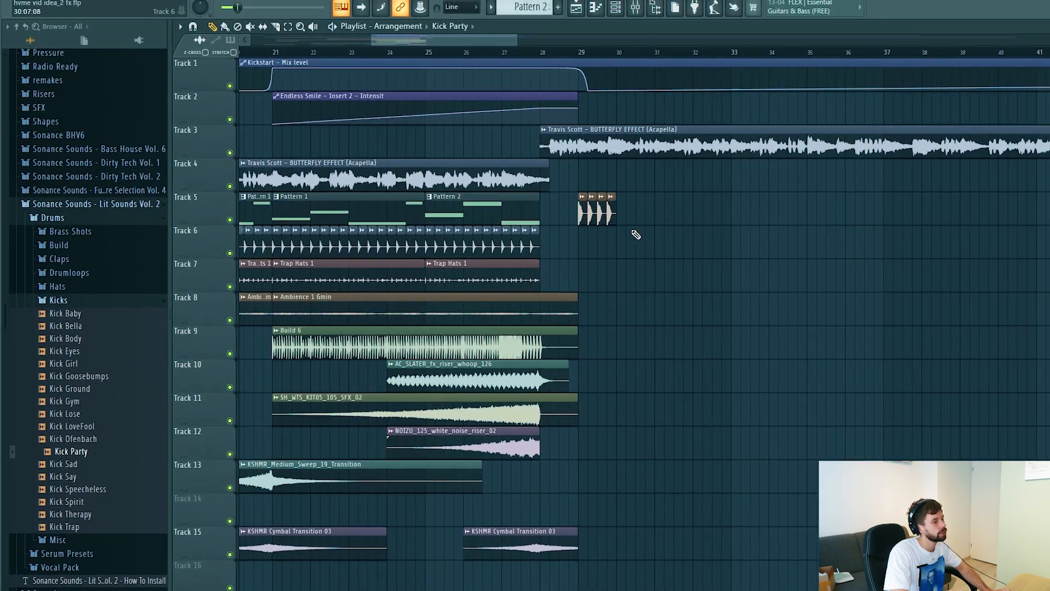
scroll(680, 224, up, 3)
drag(663, 205, 561, 179)
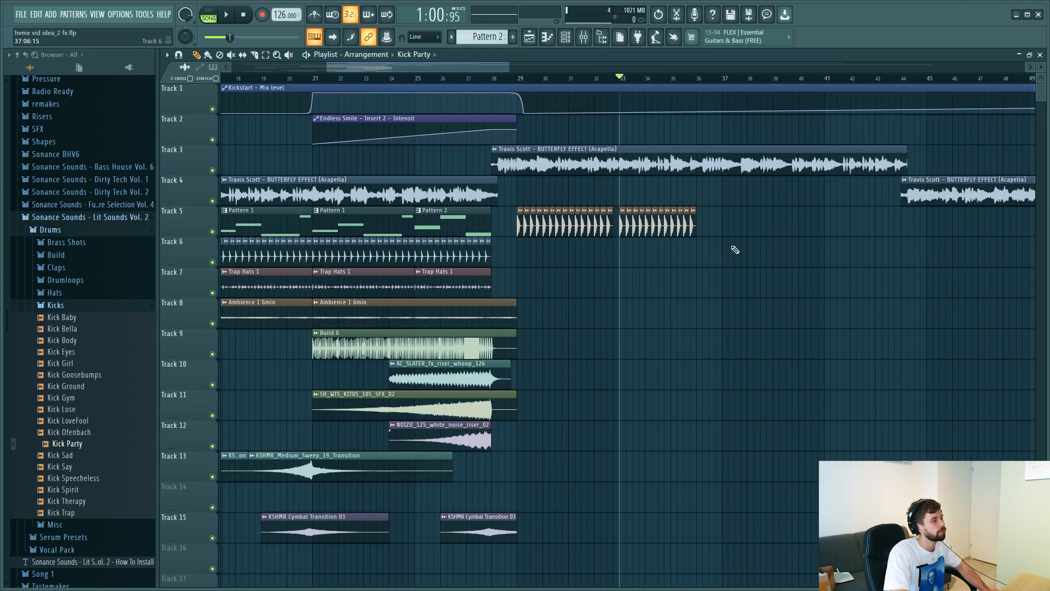
- Add Clap Bella on Track 6 on beats two and four of bar 33, and align Clap Spirit on Track 7 with beat four
scroll(746, 244, up, 2)
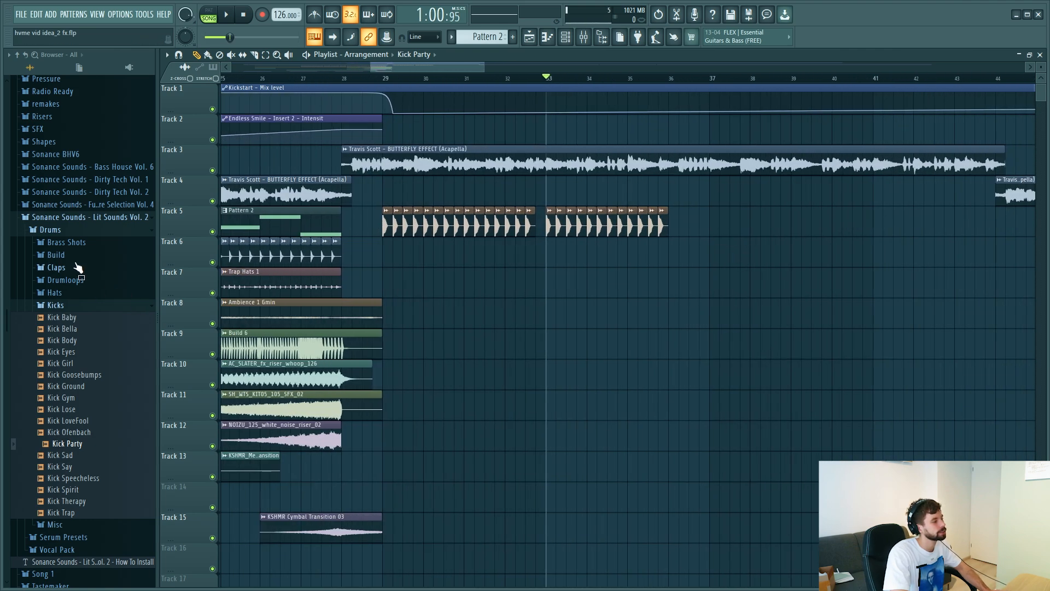
click(72, 268)
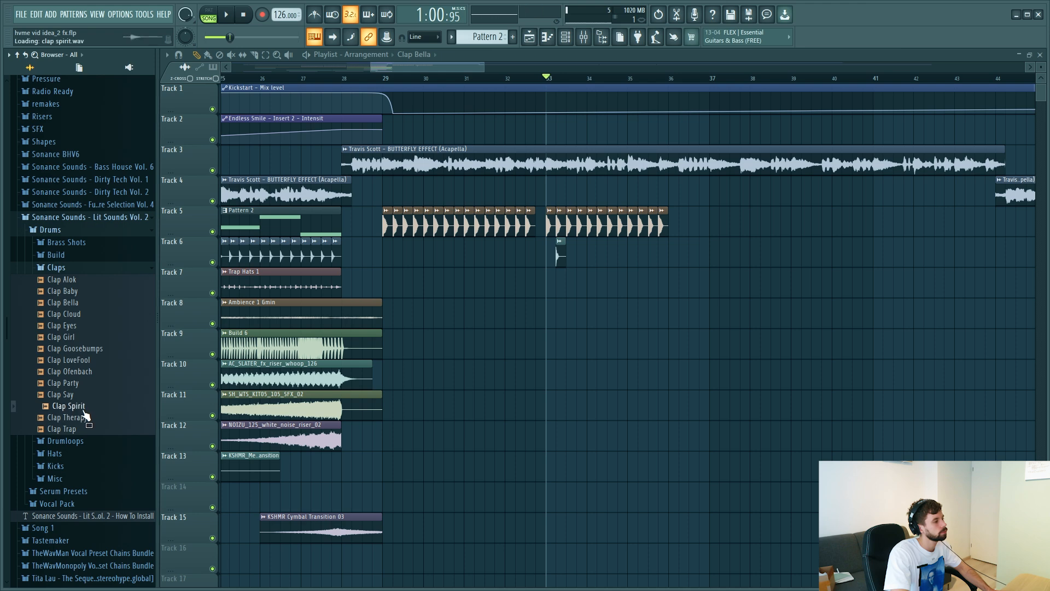
drag(568, 279, 569, 280)
scroll(580, 285, up, 5)
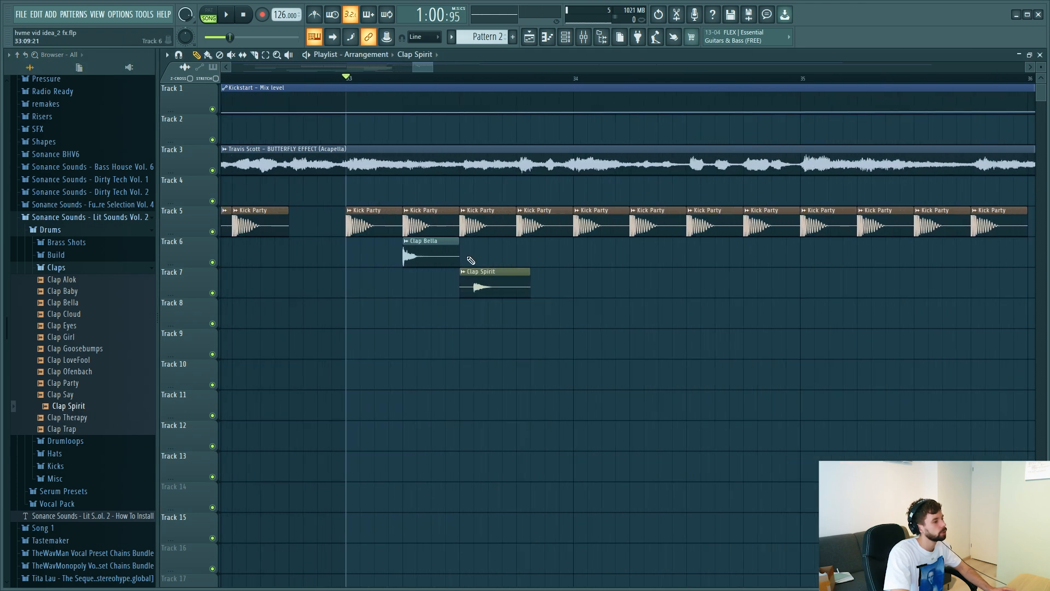
scroll(520, 274, up, 2)
drag(485, 288, 548, 283)
scroll(550, 284, down, 3)
- Layer Clap Trap on Track 8 under both Clap Bella hits in bar 33 and check its sample settings
click(62, 421)
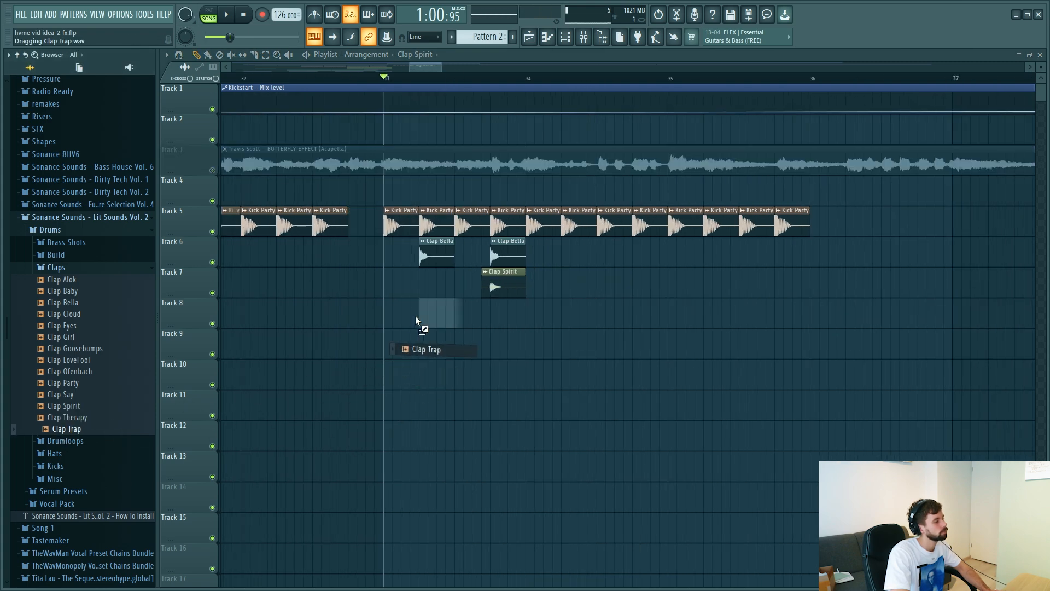
drag(507, 313, 498, 314)
scroll(458, 320, up, 2)
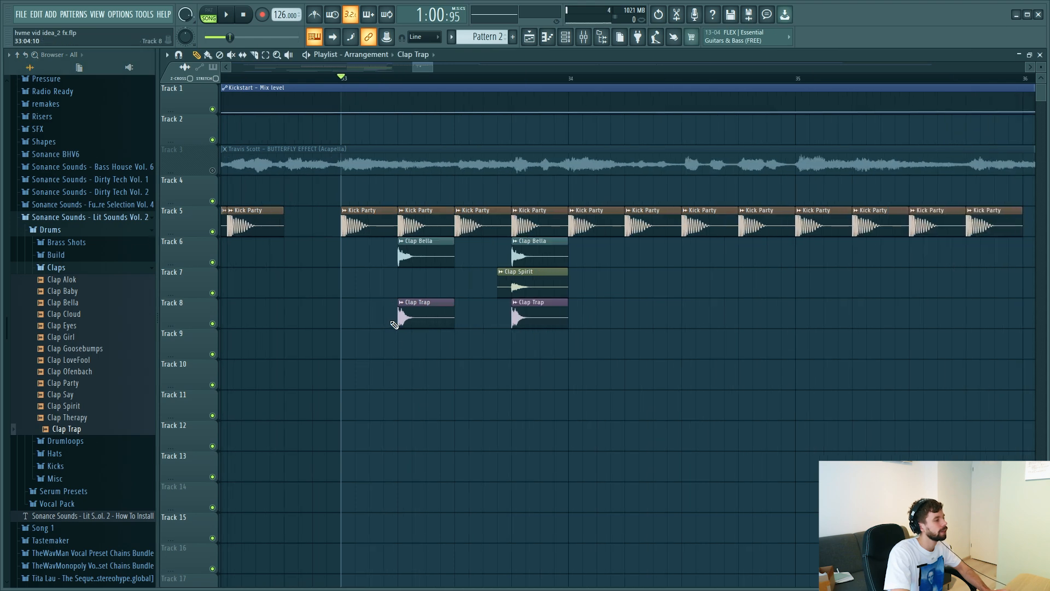
double_click(413, 306)
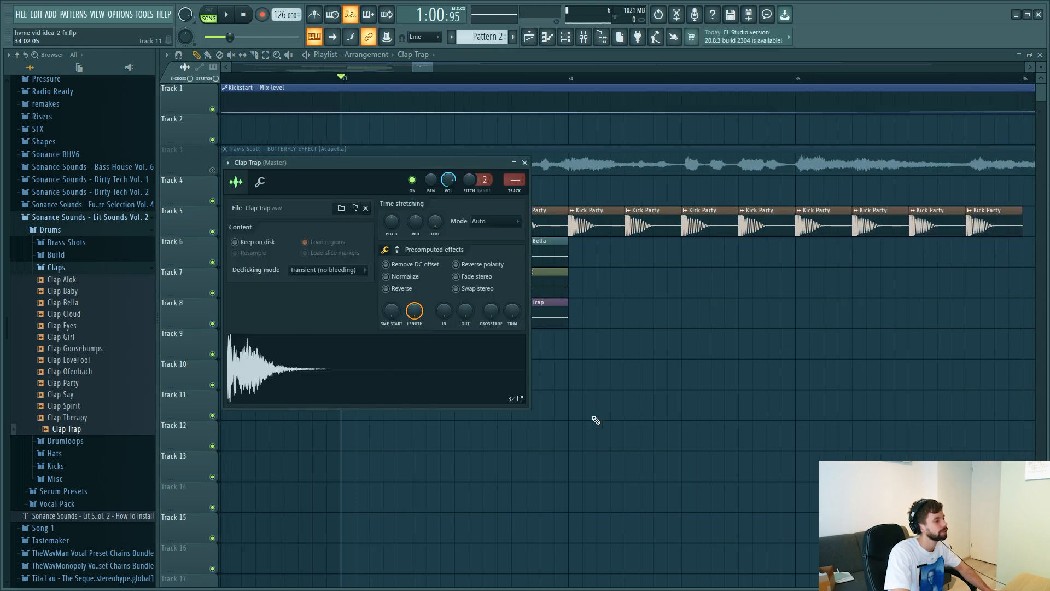
key(Escape)
- Play the drums, and repeat the claps on Tracks 6 to 8 up to bar 45 and the kicks on Track 5 up to bar 44
scroll(410, 344, down, 4)
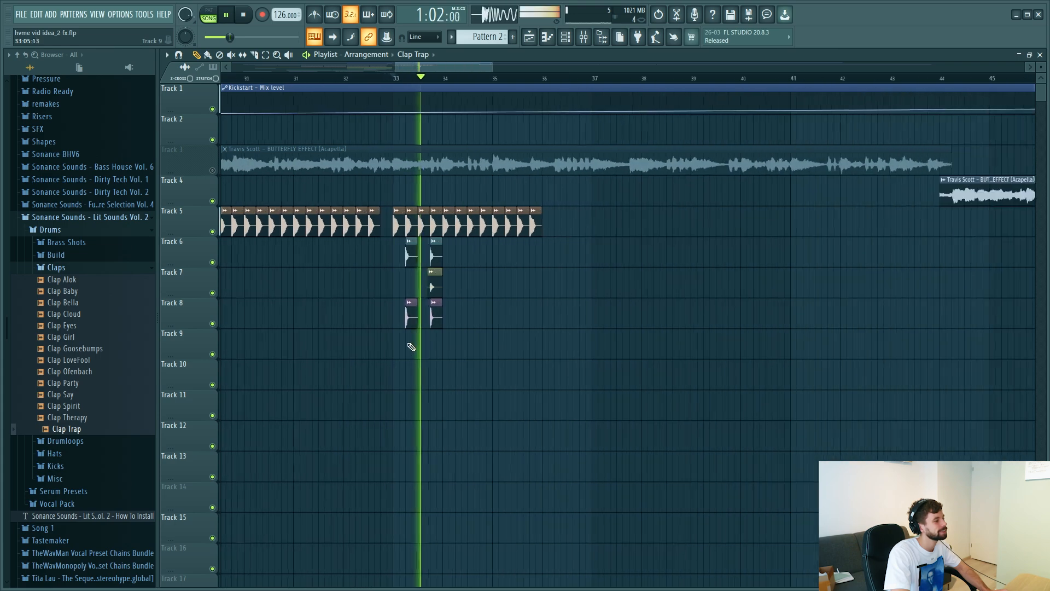
key(space)
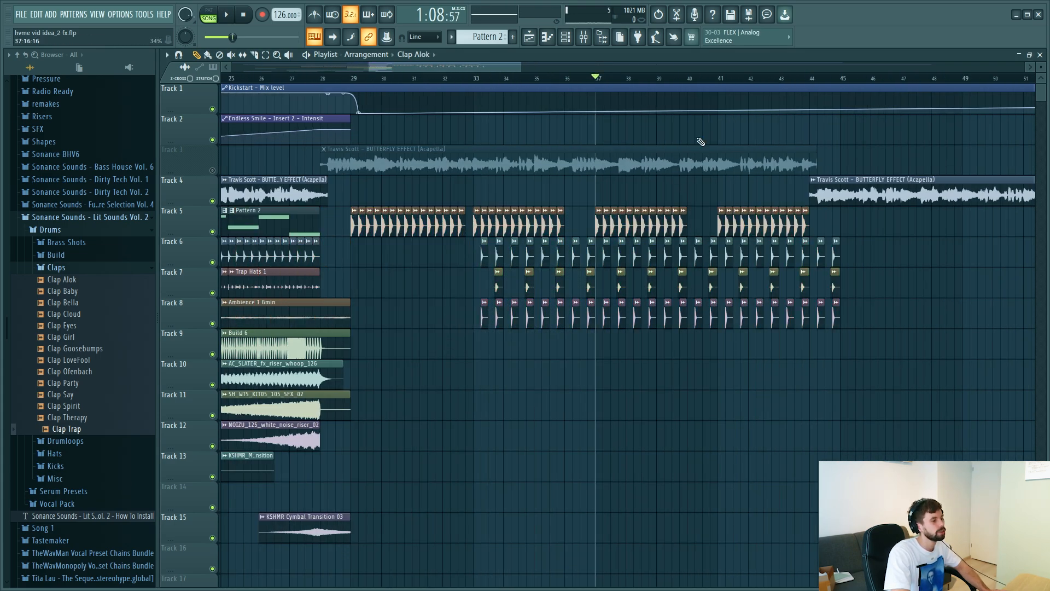
- Place the Hat Loop Cloud drum loop on Track 9 at bar 37 and repeat it at bar 41 during playback
scroll(926, 370, up, 2)
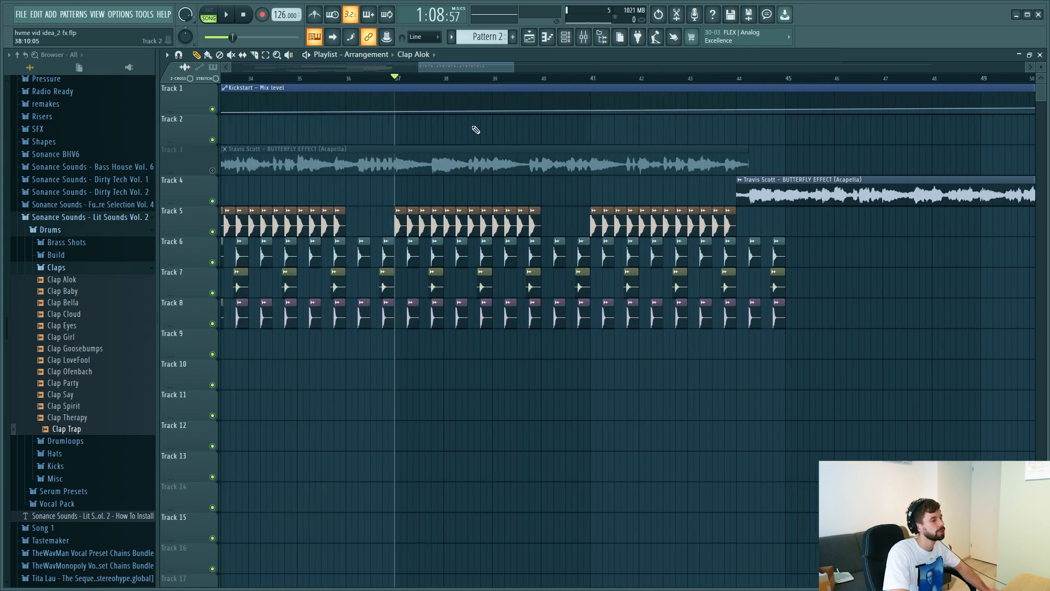
click(65, 441)
click(110, 375)
drag(109, 375, 398, 350)
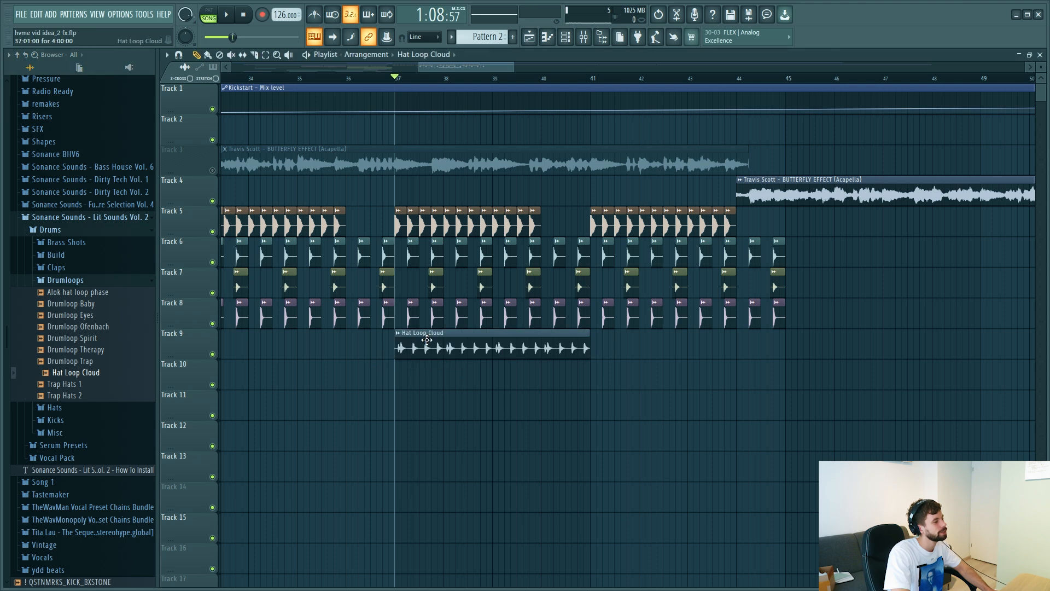
key(space)
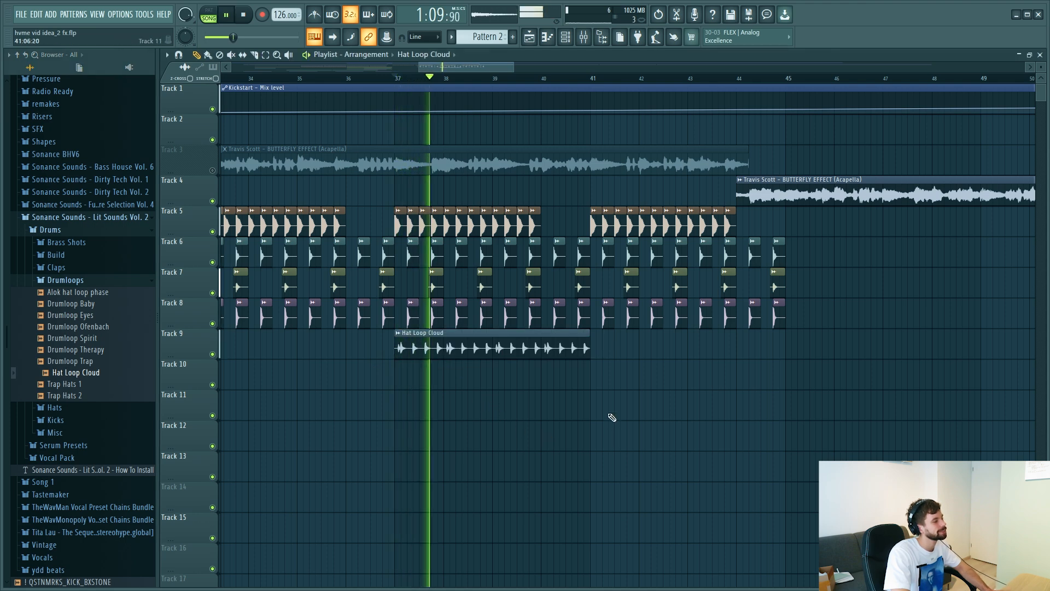
click(591, 348)
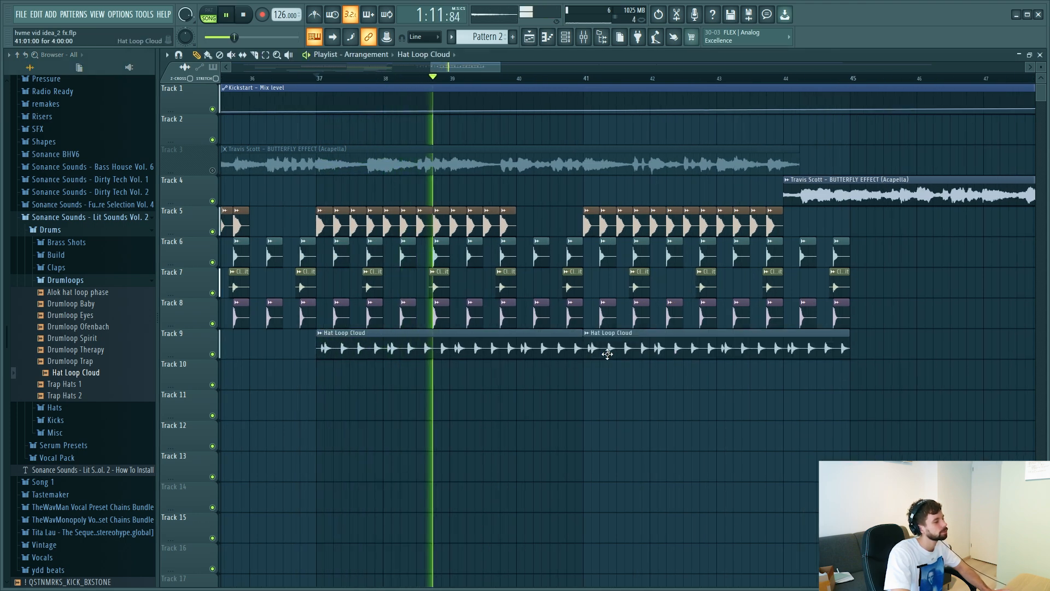
scroll(608, 416, up, 1)
scroll(608, 417, down, 2)
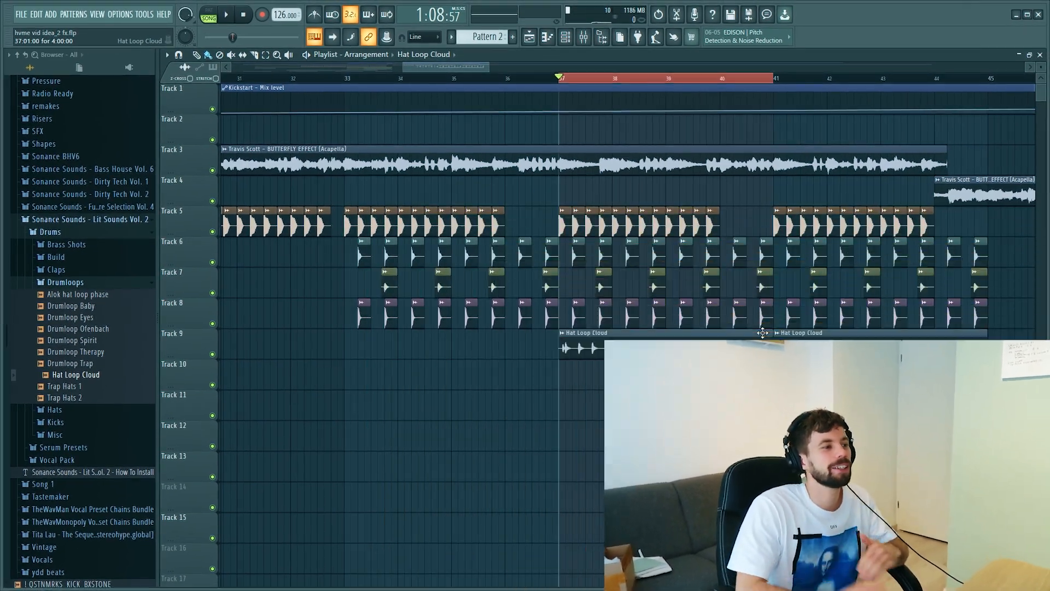
- Inspect the mixer routing and effects of the clap, CLAP BUSS, Hat Loop Cloud and DRUMBUSS inserts, and isolate the Clap Bella insert
click(584, 36)
click(557, 196)
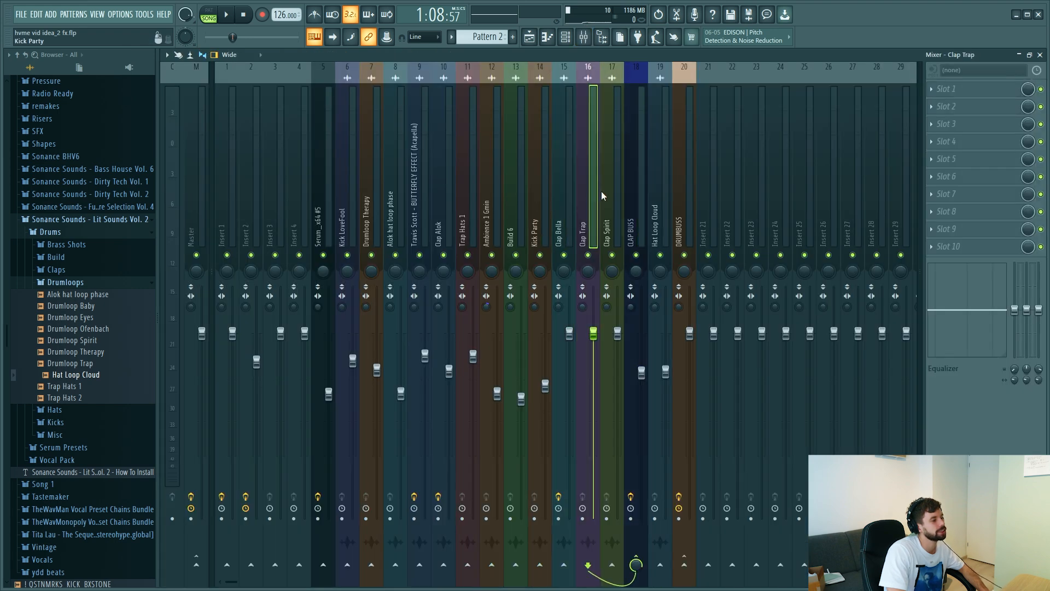
click(639, 190)
click(659, 186)
click(676, 182)
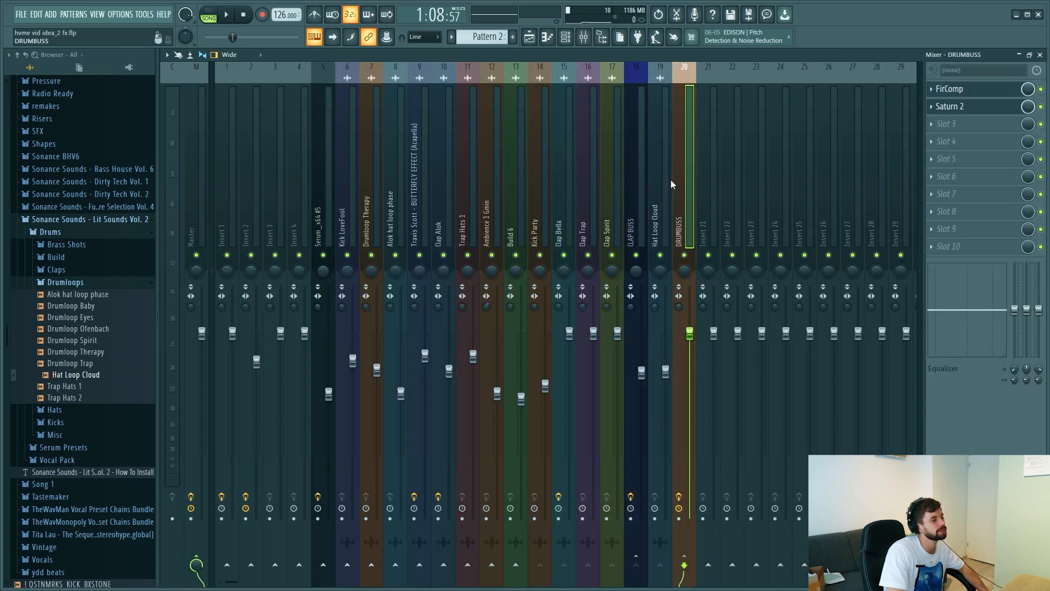
click(636, 186)
click(605, 205)
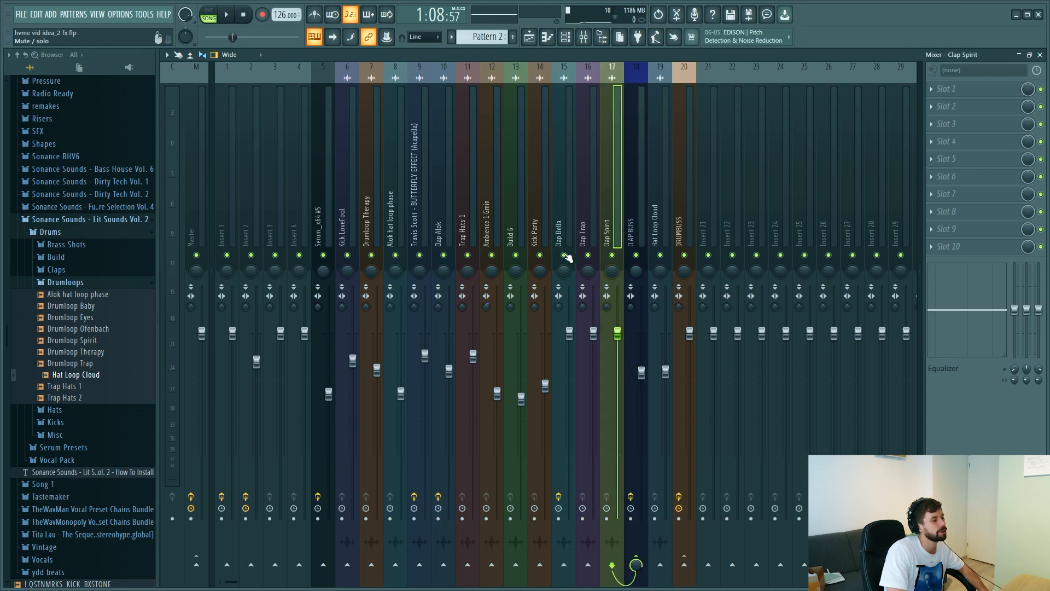
right_click(564, 255)
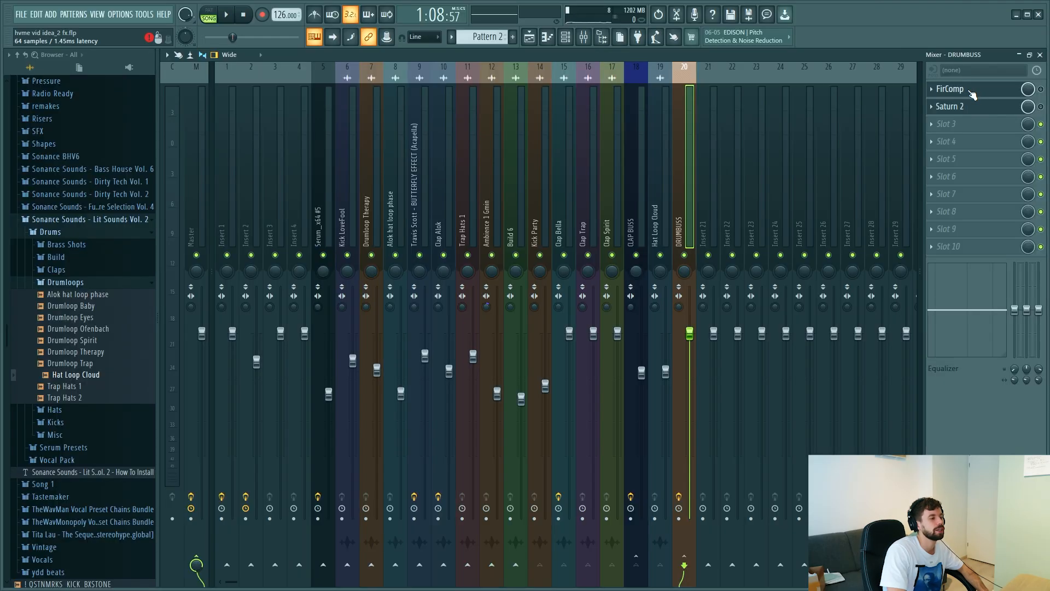
- Play the drums while comparing DRUMBUSS with and without FirComp, review the compressor's settings, and leave it enabled
click(971, 91)
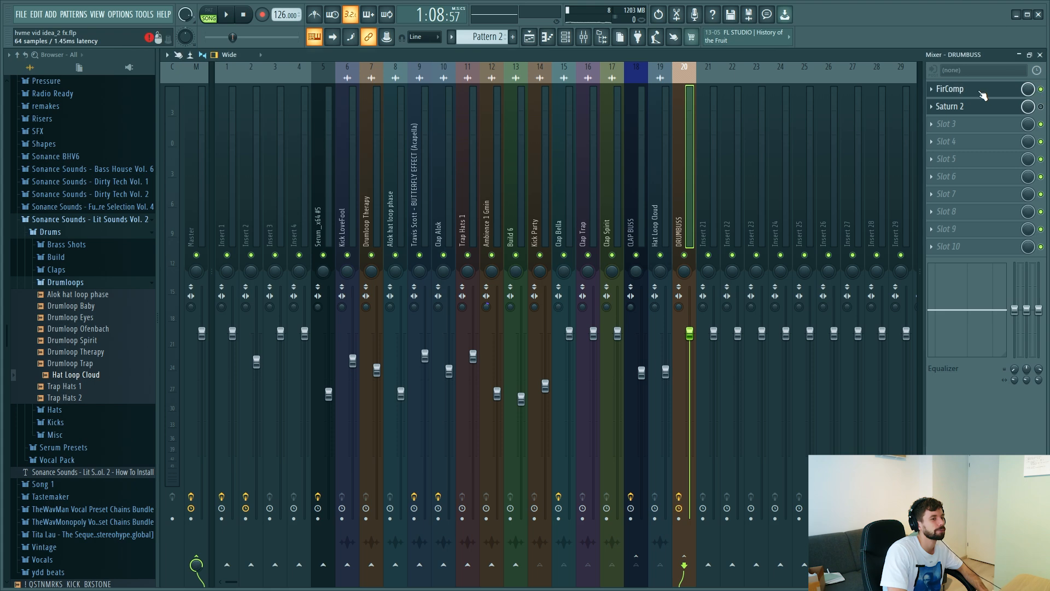
click(1017, 90)
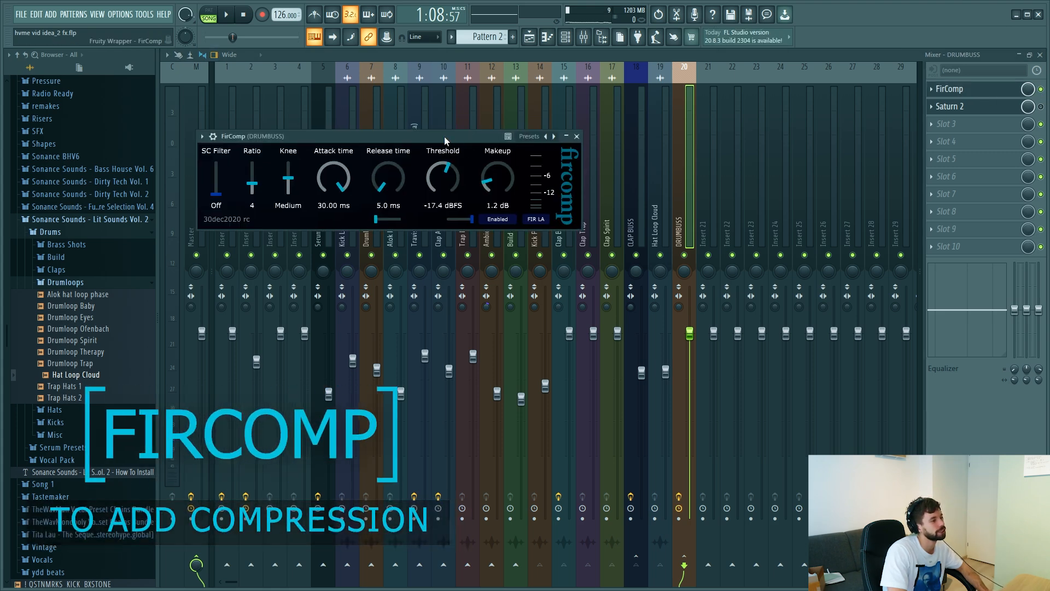
drag(445, 138, 497, 150)
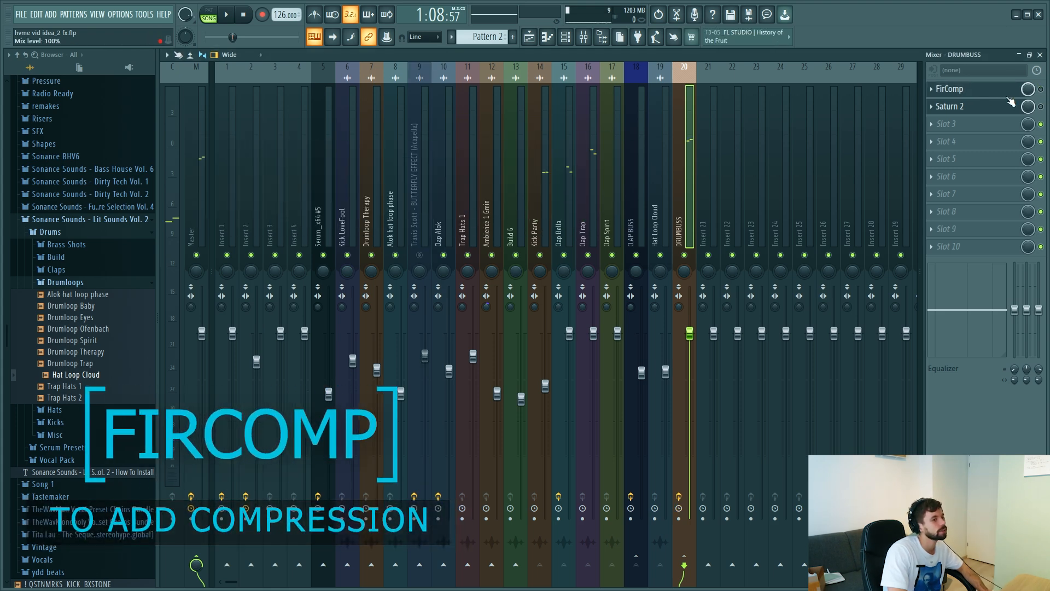
key(space)
click(998, 93)
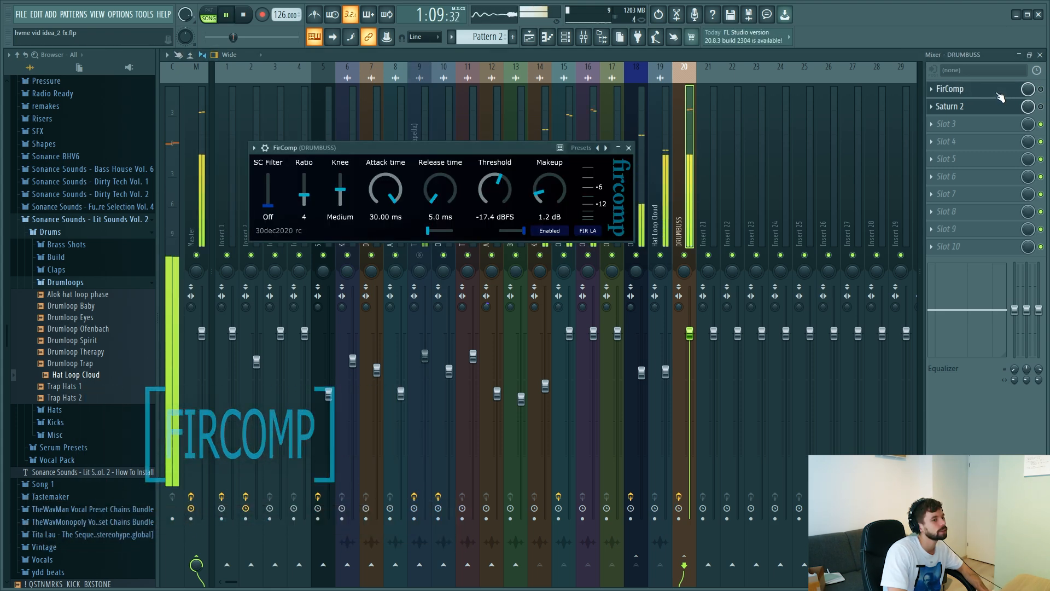
click(1042, 92)
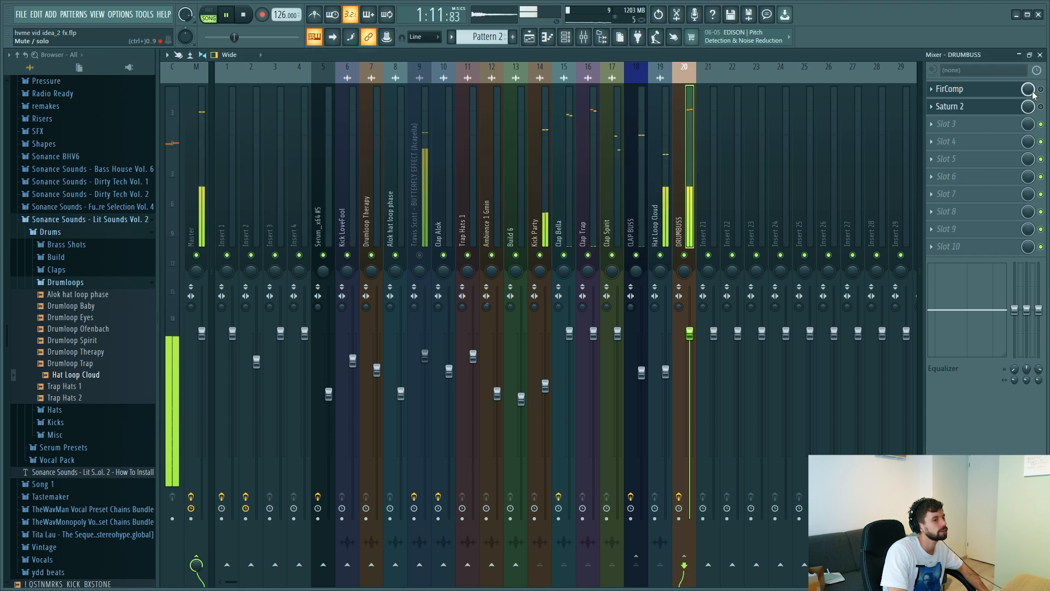
click(995, 94)
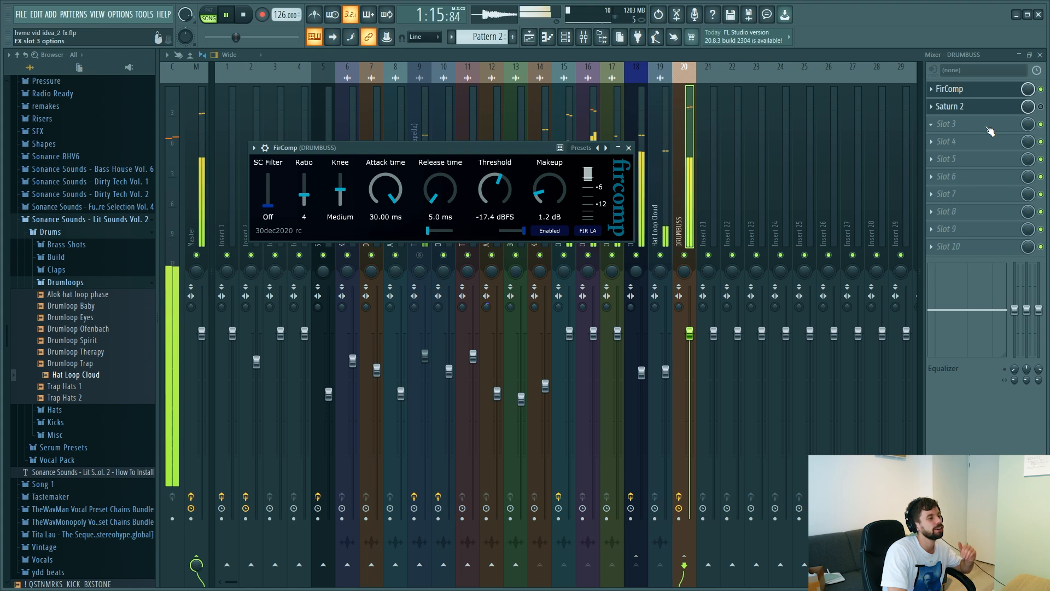
- Enable Saturn 2 on DRUMBUSS and review its band settings during playback
click(1043, 115)
click(1006, 108)
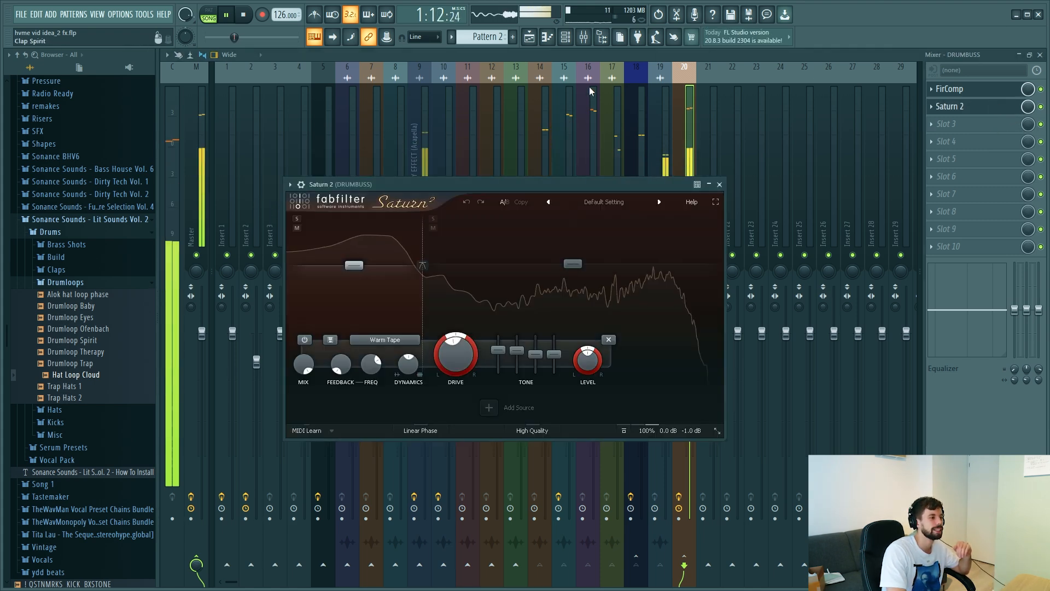
drag(494, 114, 484, 110)
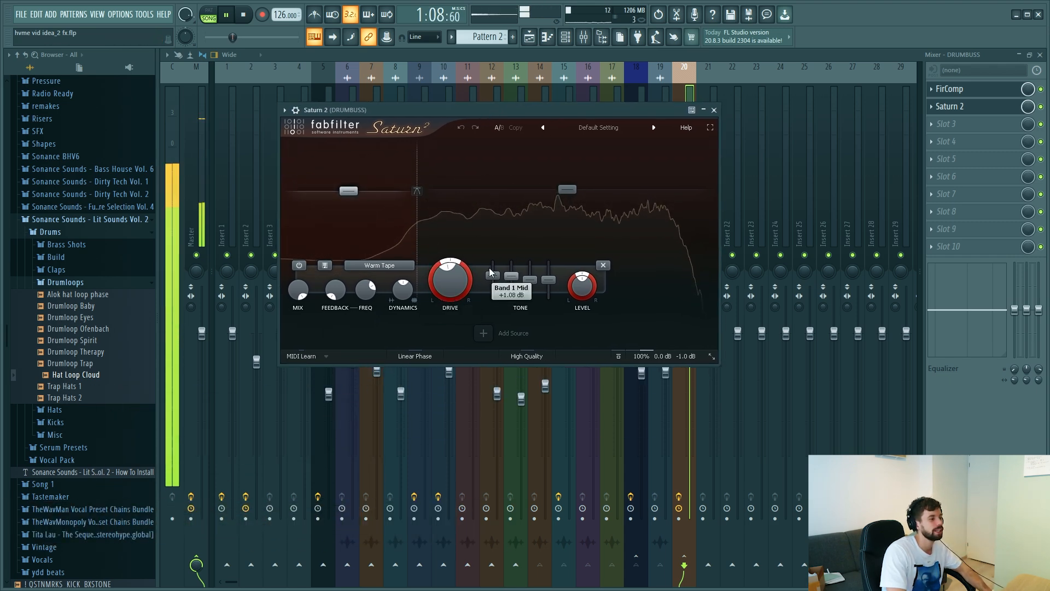
click(712, 110)
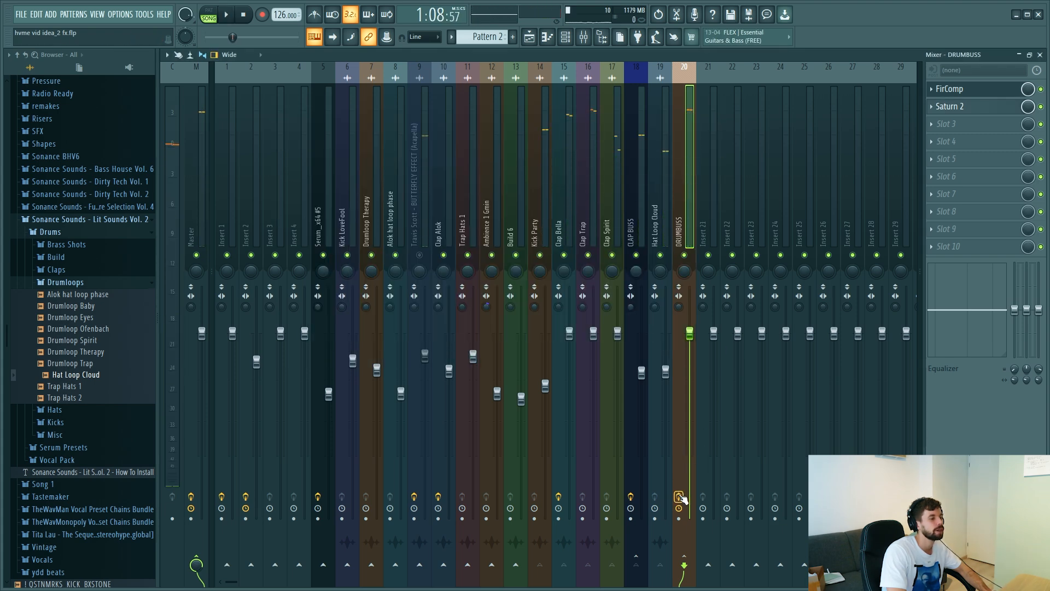
key(space)
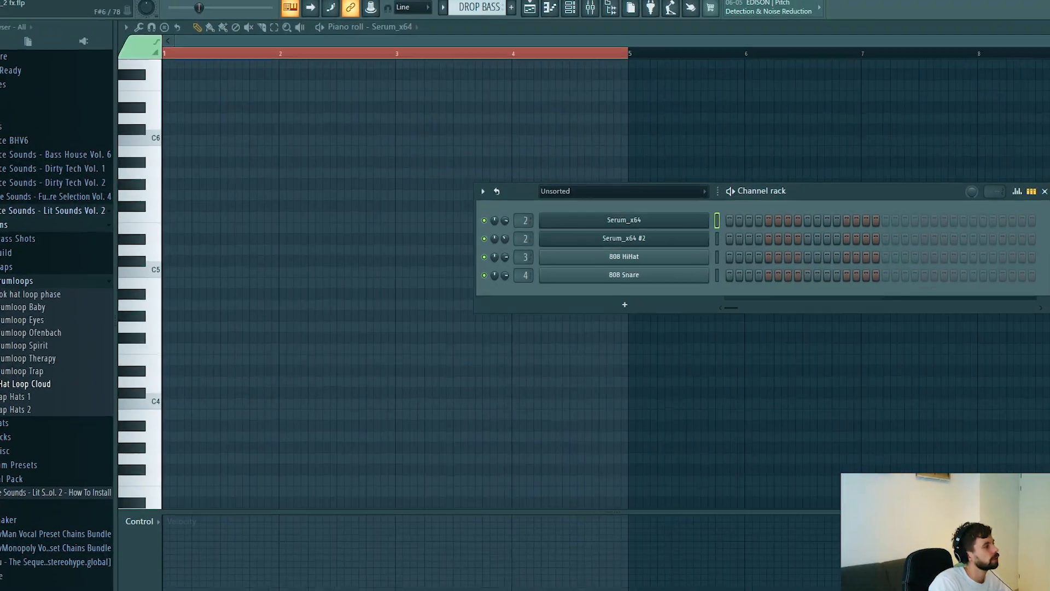
- Add a new Serum_x64 instrument for the DROP BASS pattern and paste the copied notes into its piano roll
click(54, 15)
click(57, 15)
click(57, 16)
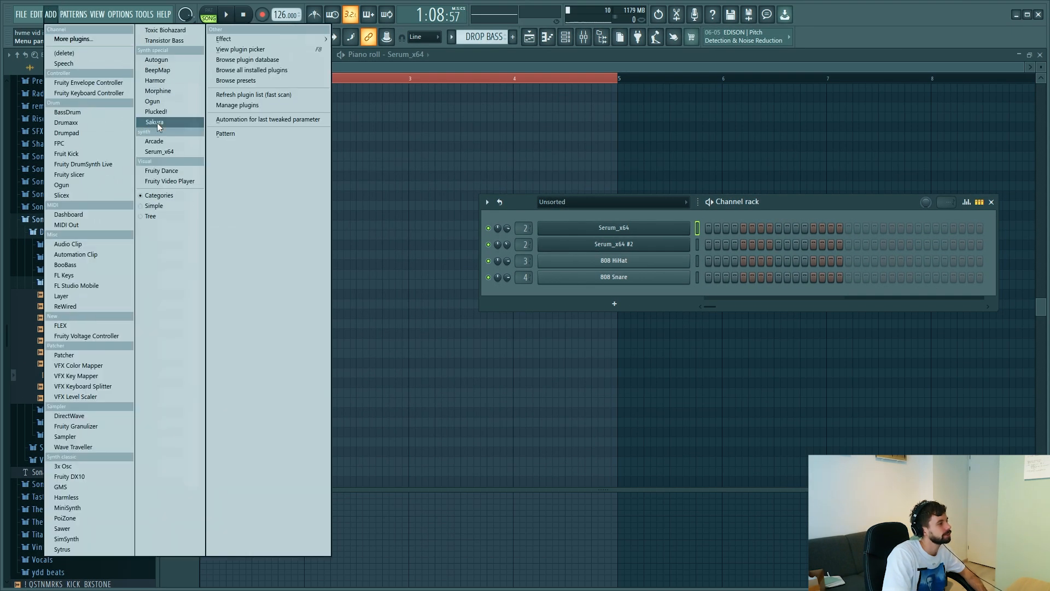
click(158, 124)
click(759, 292)
right_click(689, 292)
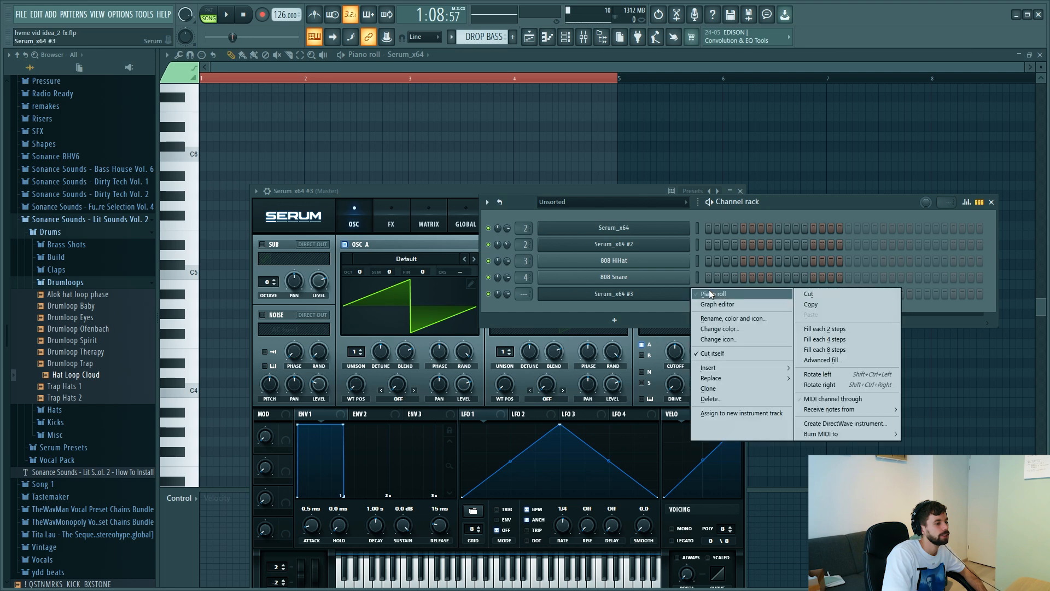
click(710, 290)
key(ctrl+v)
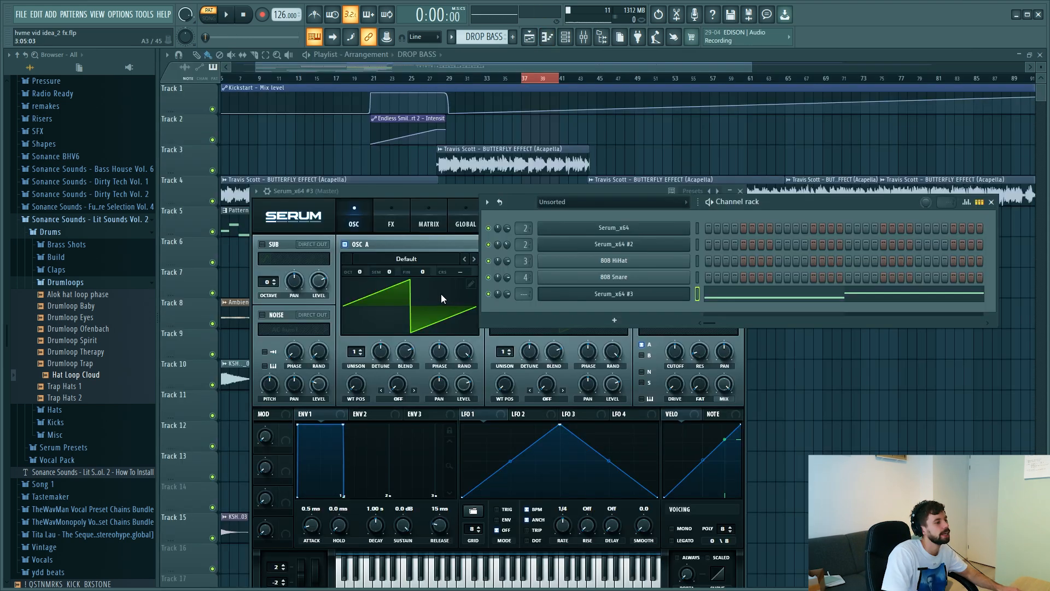
- Audition Serum bass presets on Serum_x64 #3, from BS Lovefool through BS Ofenbach and BS Party 2 to BS Say
click(565, 38)
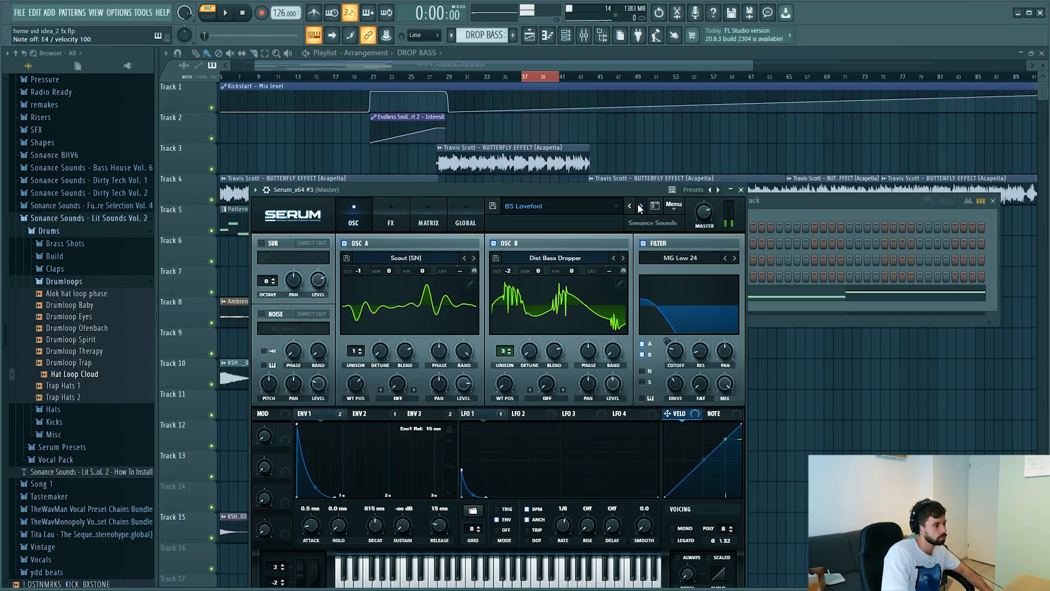
click(640, 208)
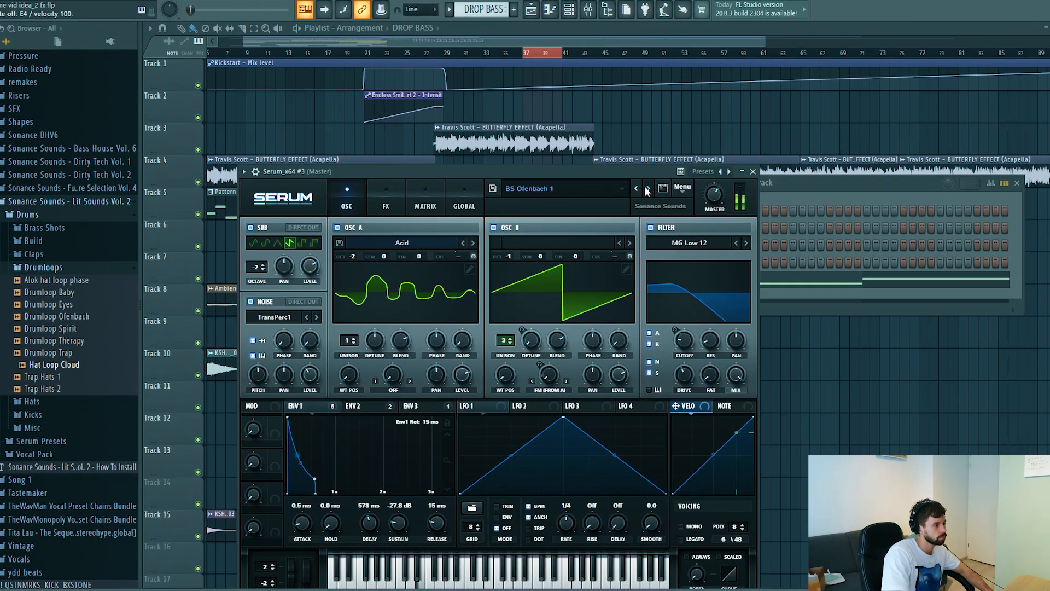
click(639, 208)
click(640, 208)
click(662, 154)
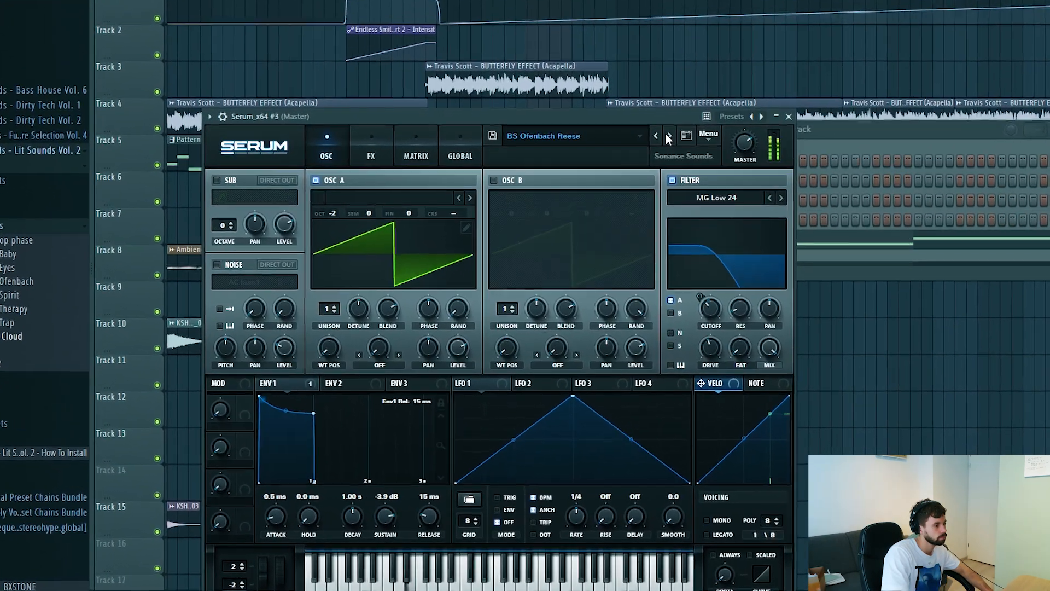
click(662, 154)
click(661, 154)
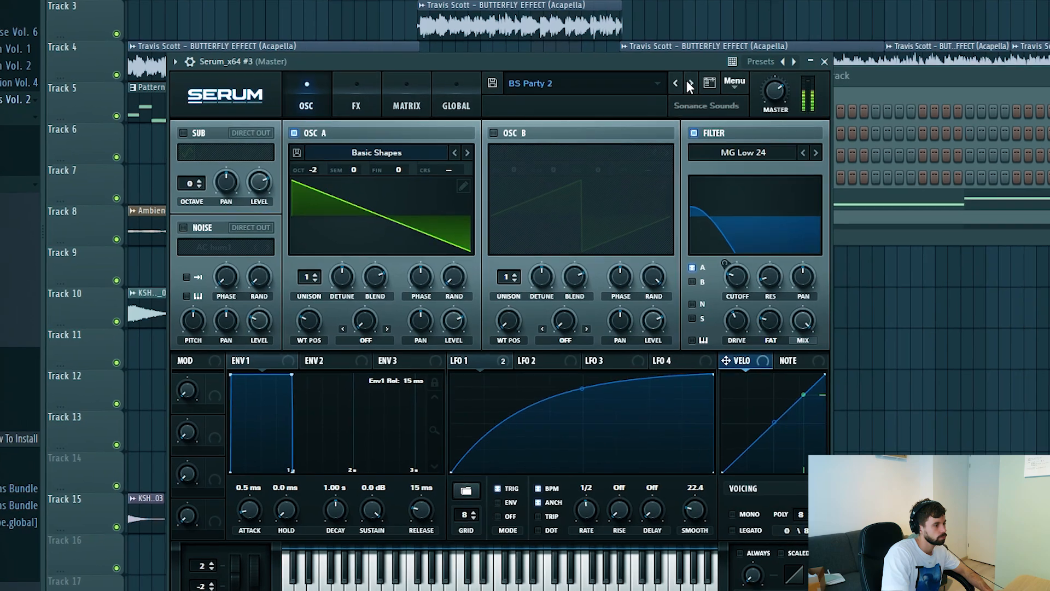
click(690, 83)
click(690, 83)
click(690, 83)
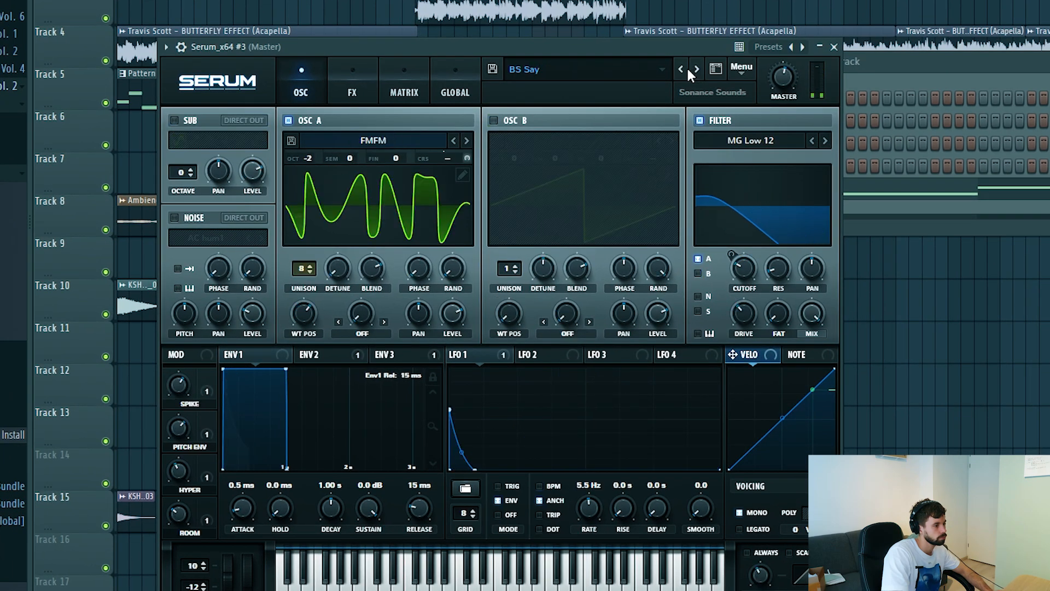
click(688, 70)
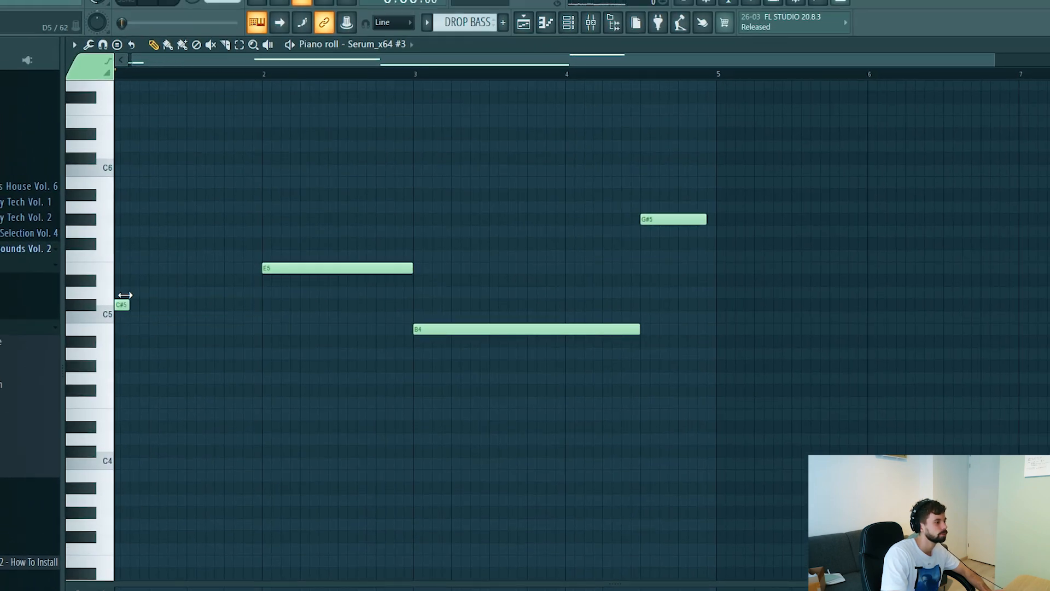
- Build a rhythm of five short C#5 notes in bar 1 of the Serum_x64 #3 bassline
scroll(59, 318, up, 8)
scroll(133, 309, up, 4)
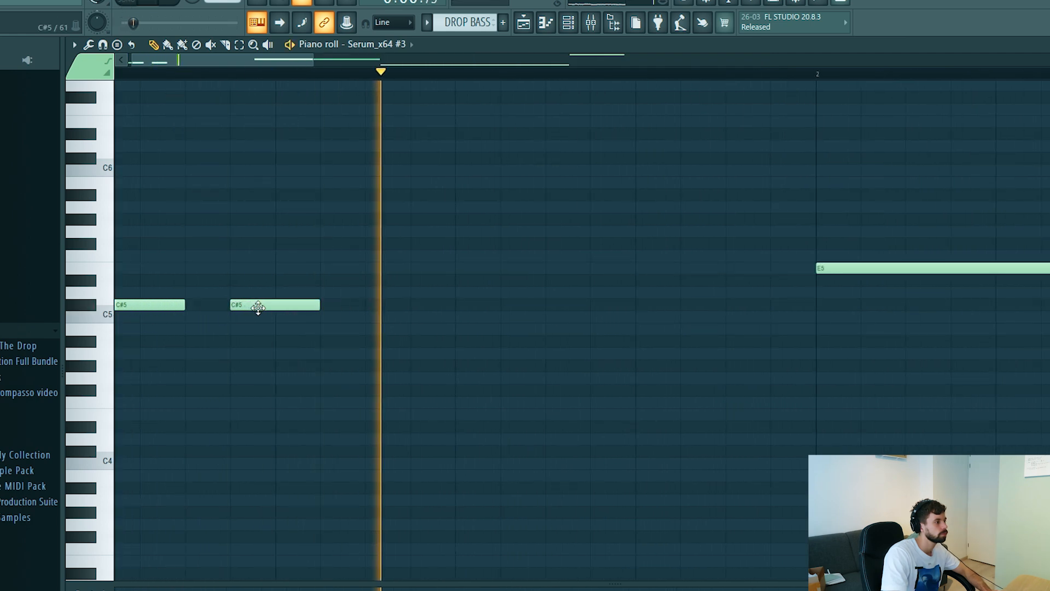
scroll(319, 314, down, 2)
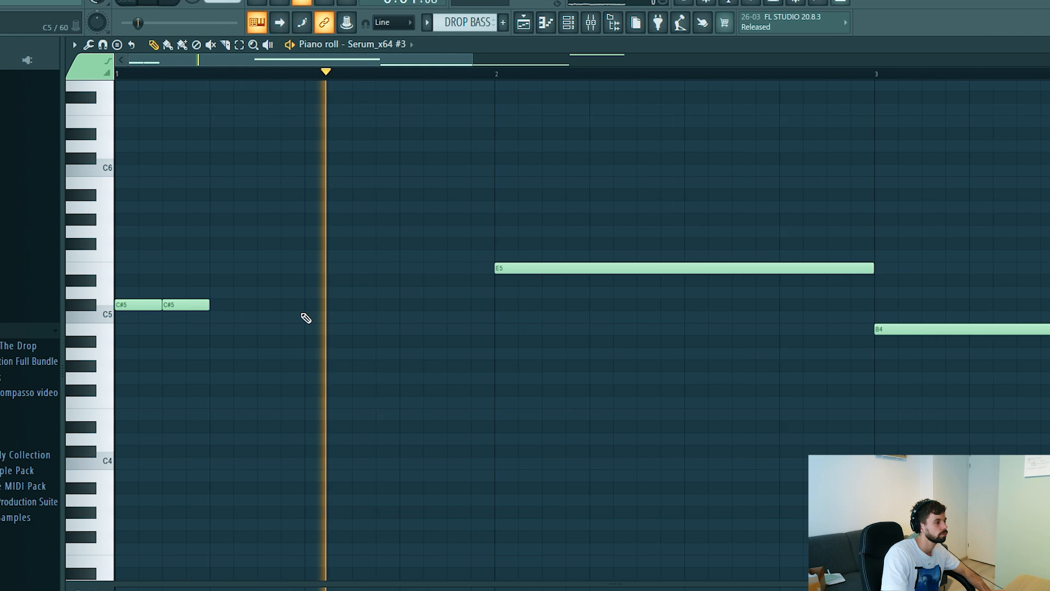
drag(364, 313, 366, 300)
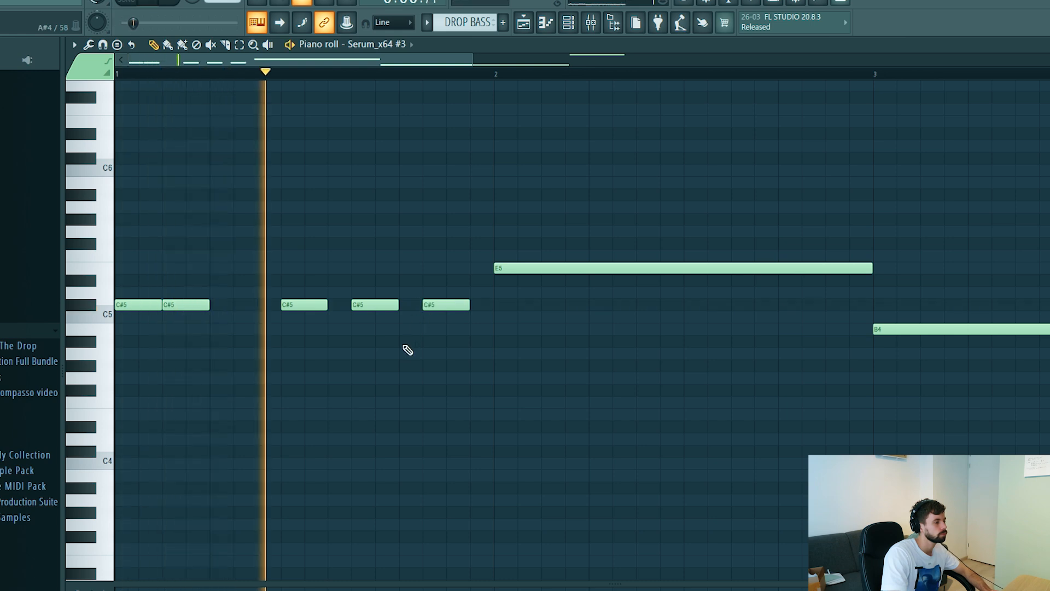
- Repeat the five-note rhythm on E5 in bar 2 and B4 in bar 3, and fill bar 4 with two B4 and three G#4 notes
scroll(262, 352, down, 3)
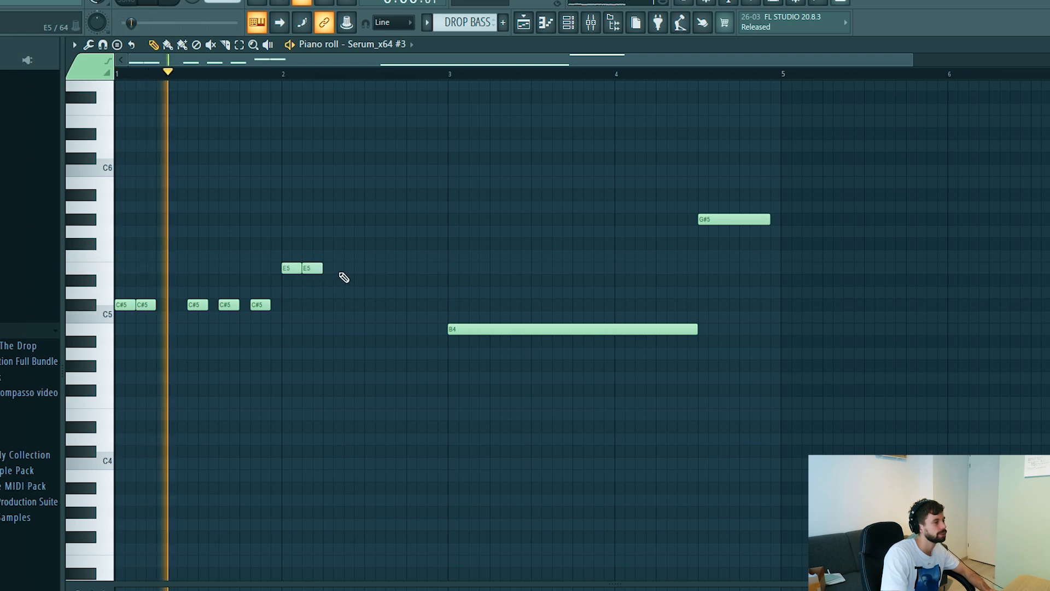
click(350, 268)
click(379, 267)
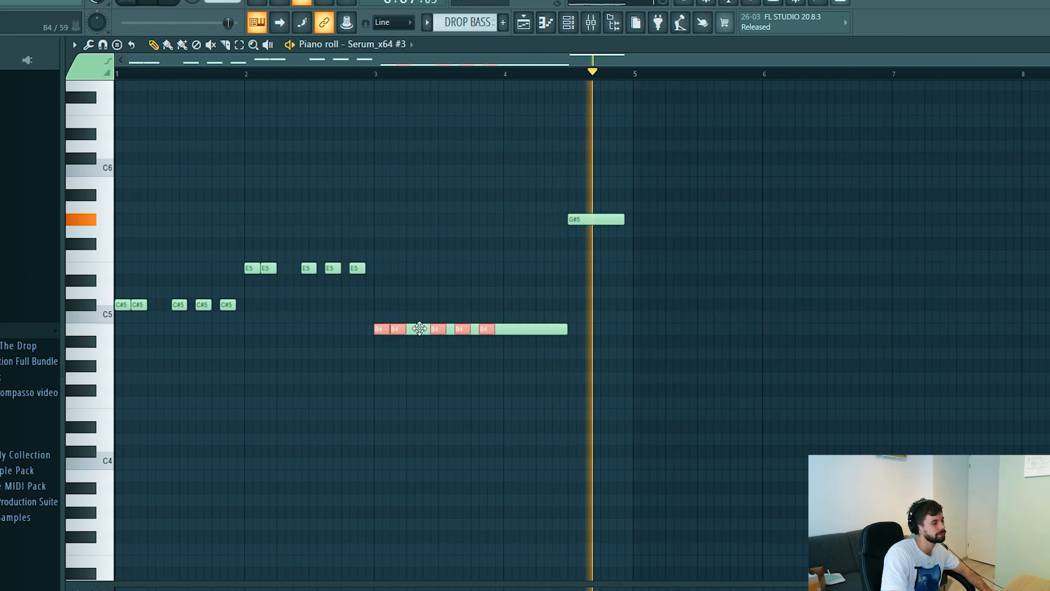
right_click(419, 329)
drag(392, 329, 132, 300)
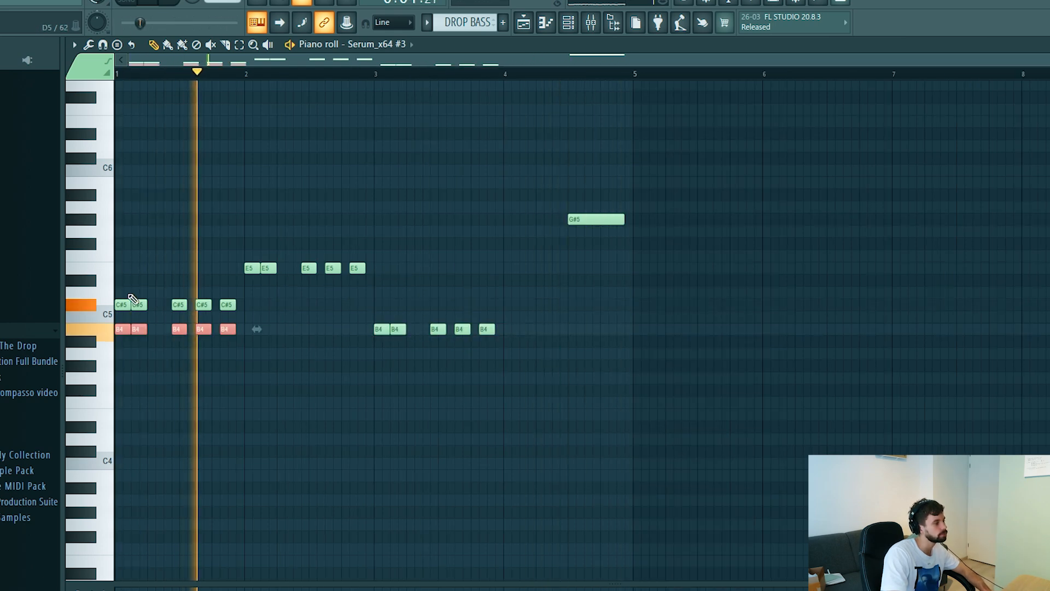
key(space)
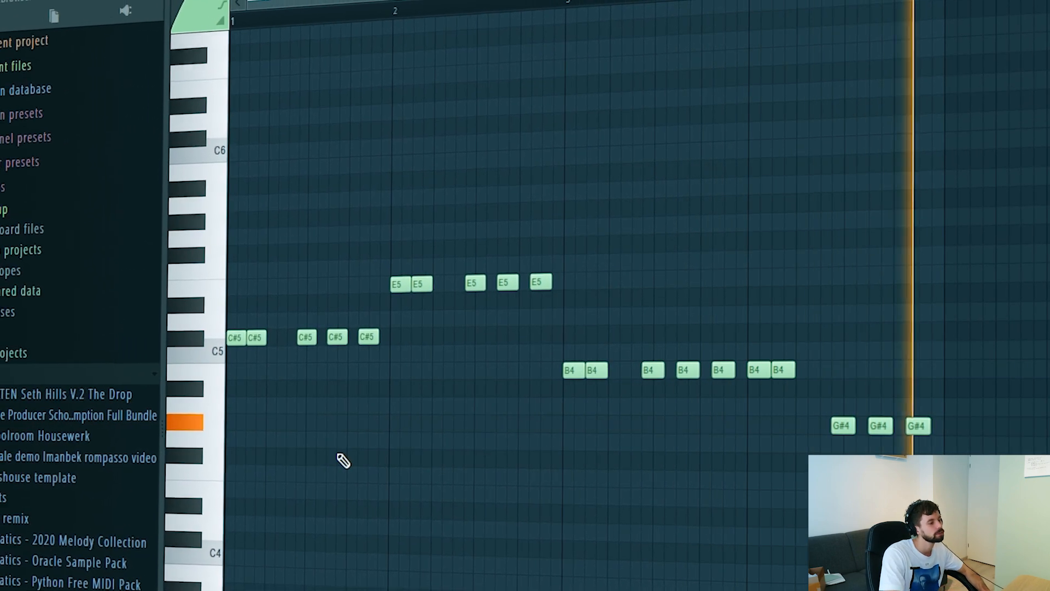
key(space)
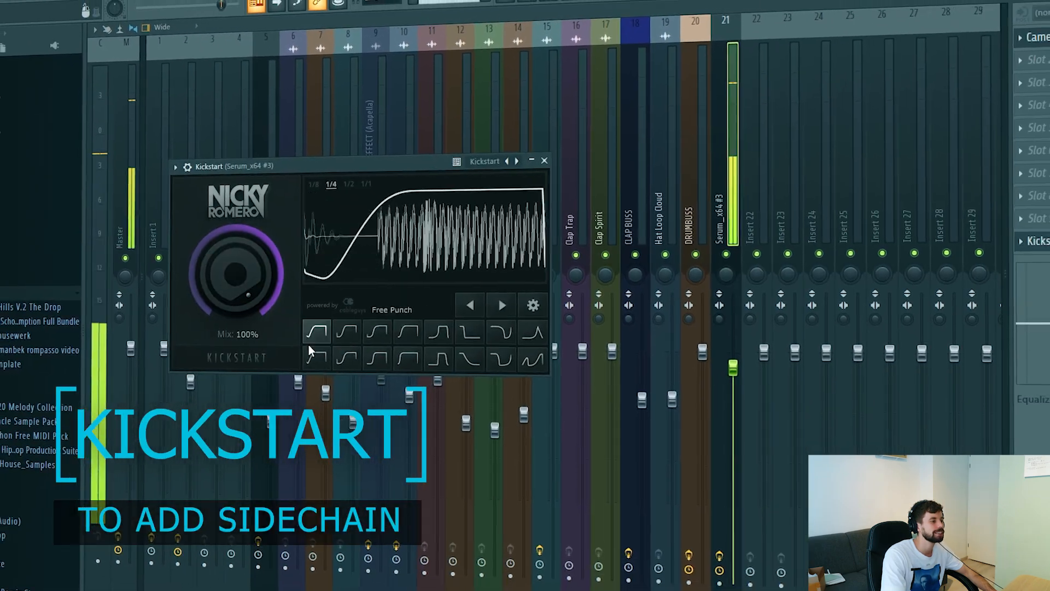
- Choose a Kickstart sidechain curve on the Serum_x64 #3 insert, and solo Saturn 2's low band to adjust its crossover, drive and mid tone
click(311, 356)
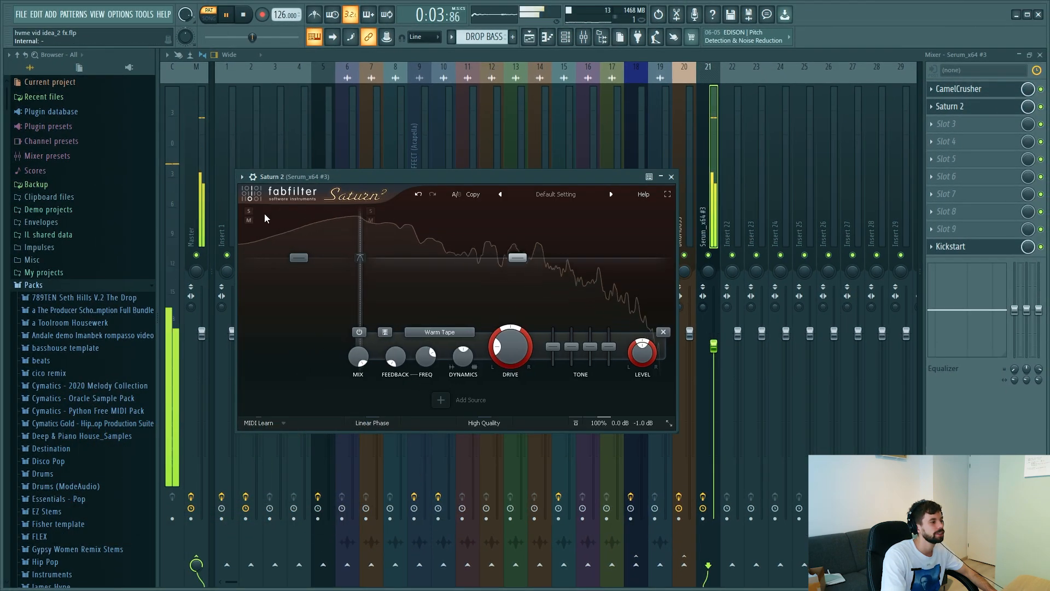
click(250, 211)
drag(301, 260, 321, 266)
drag(434, 293, 390, 314)
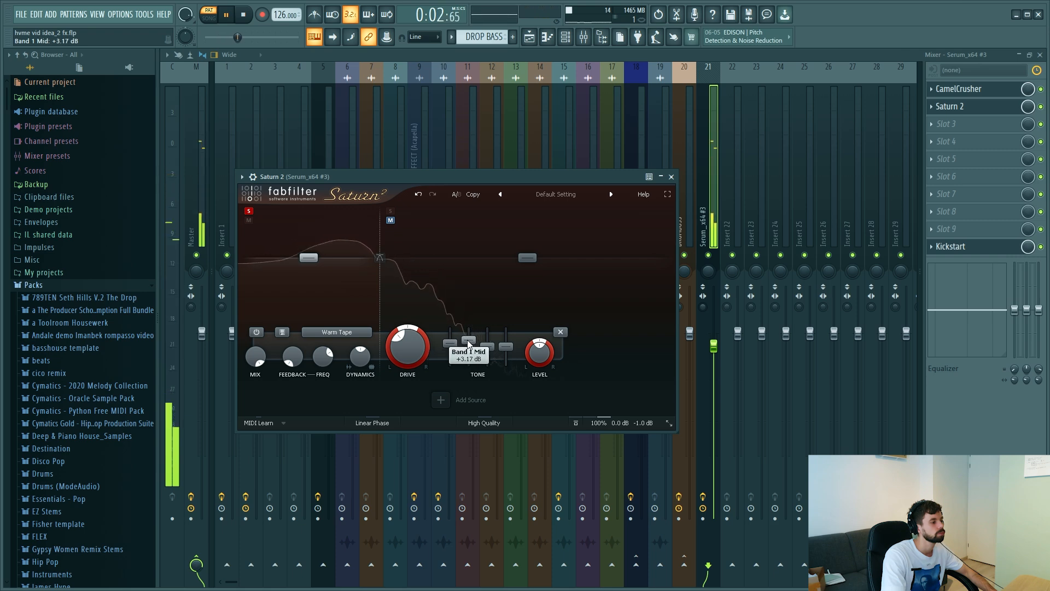
drag(469, 344, 468, 345)
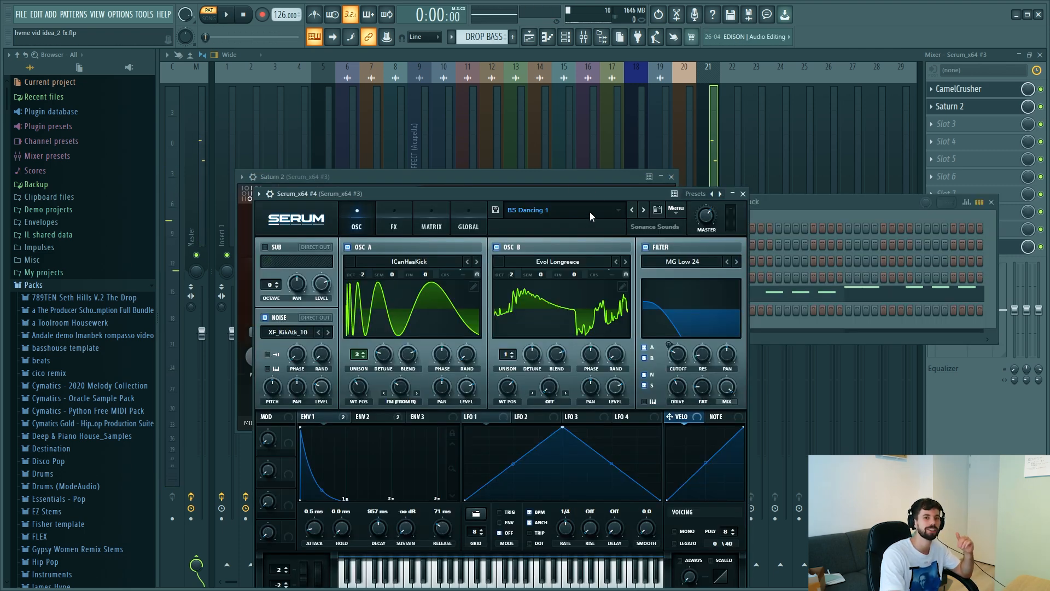
- Load the BS Dancing 2 preset in Serum_x64 #4 and open that channel's piano roll
click(642, 210)
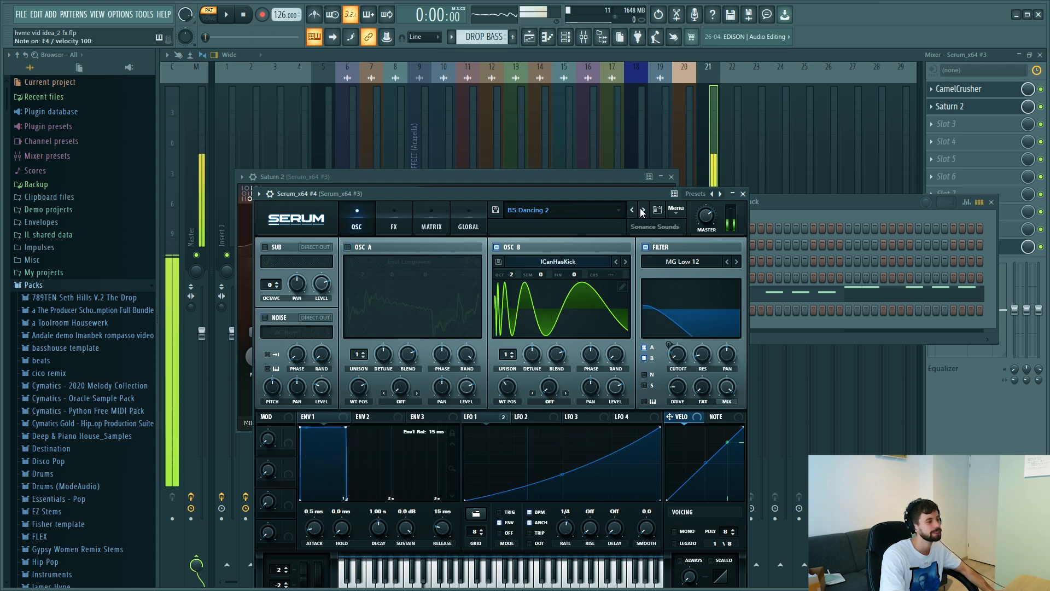
click(822, 321)
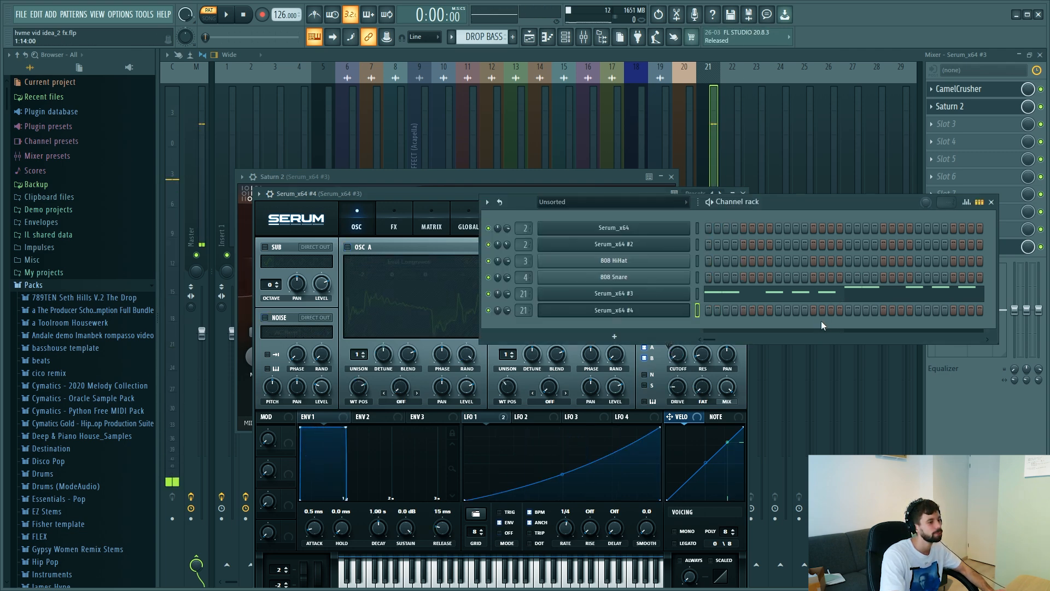
right_click(683, 309)
click(706, 310)
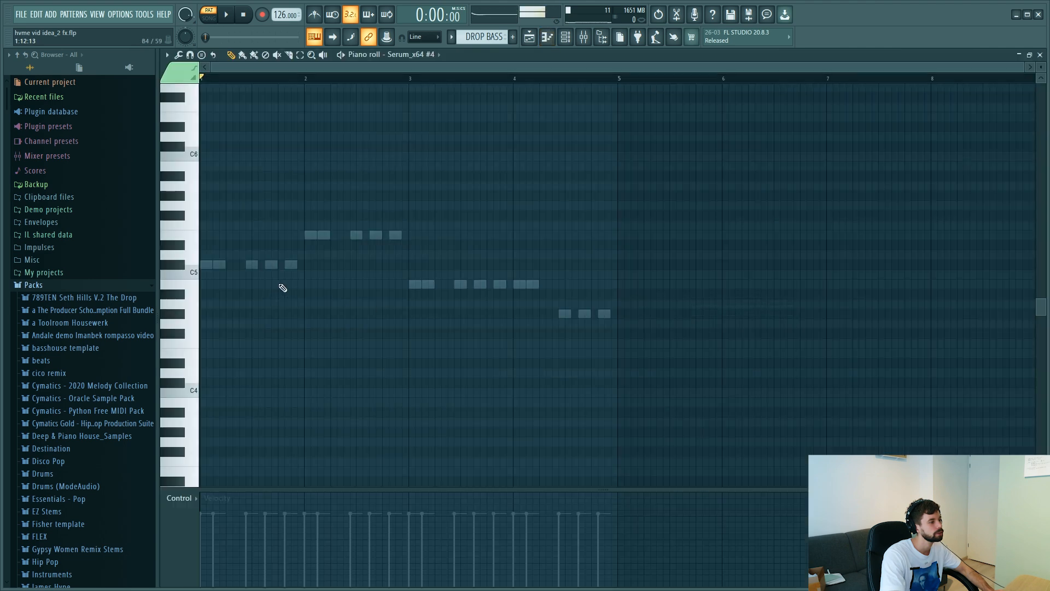
- Place a C#5 note at the end of bar 1 and a B4 note at the end of bar 3 for Serum_x64 #4
scroll(306, 276, up, 2)
click(317, 274)
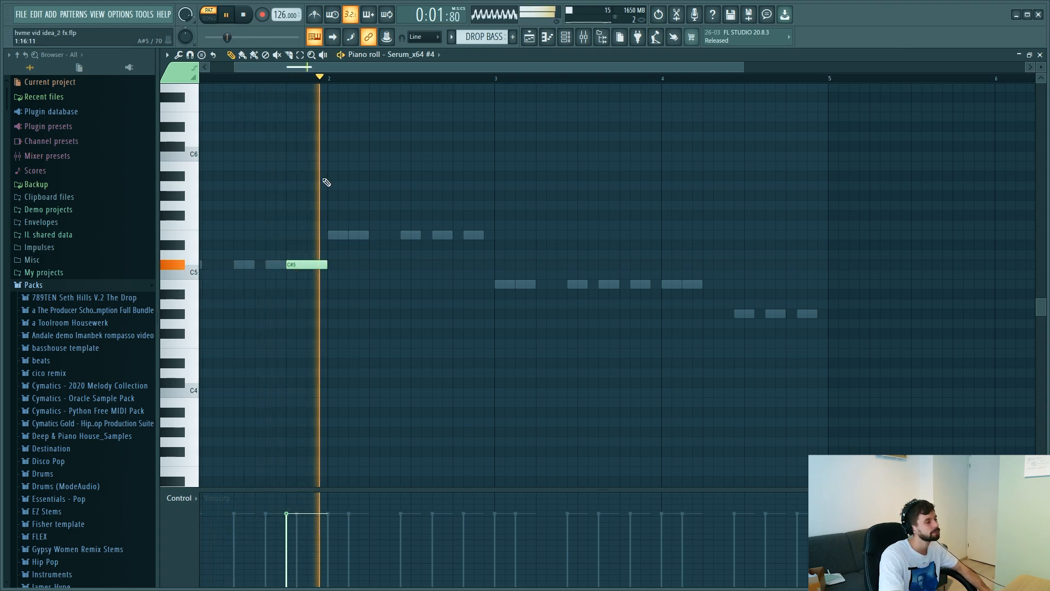
click(634, 295)
drag(634, 294, 622, 284)
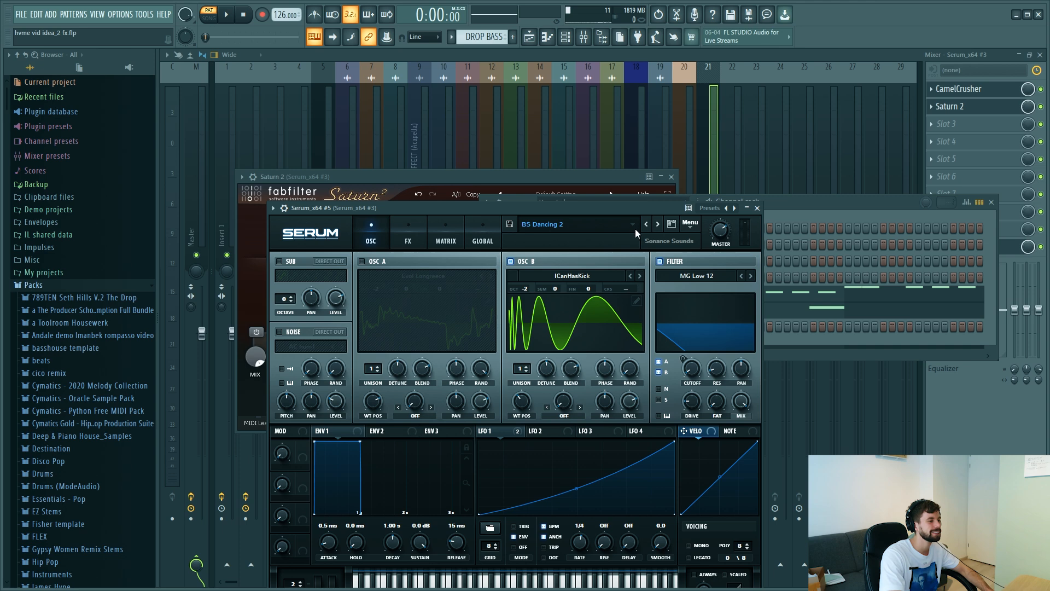
- Load the BS Speecheless preset in Serum_x64 #5 and place two G#4 notes at the end of bar 4
click(633, 224)
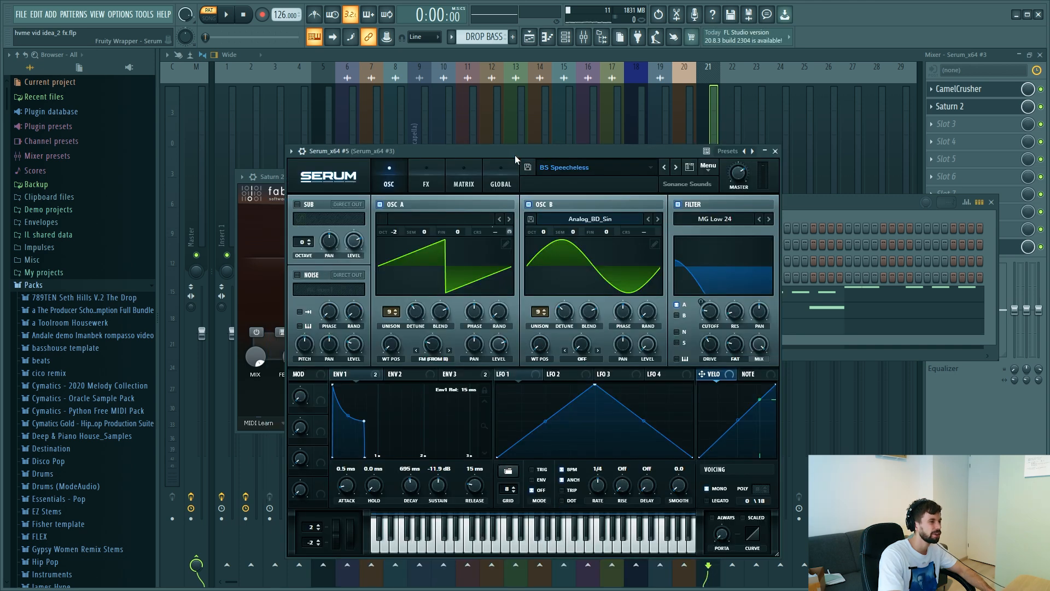
drag(514, 155, 537, 126)
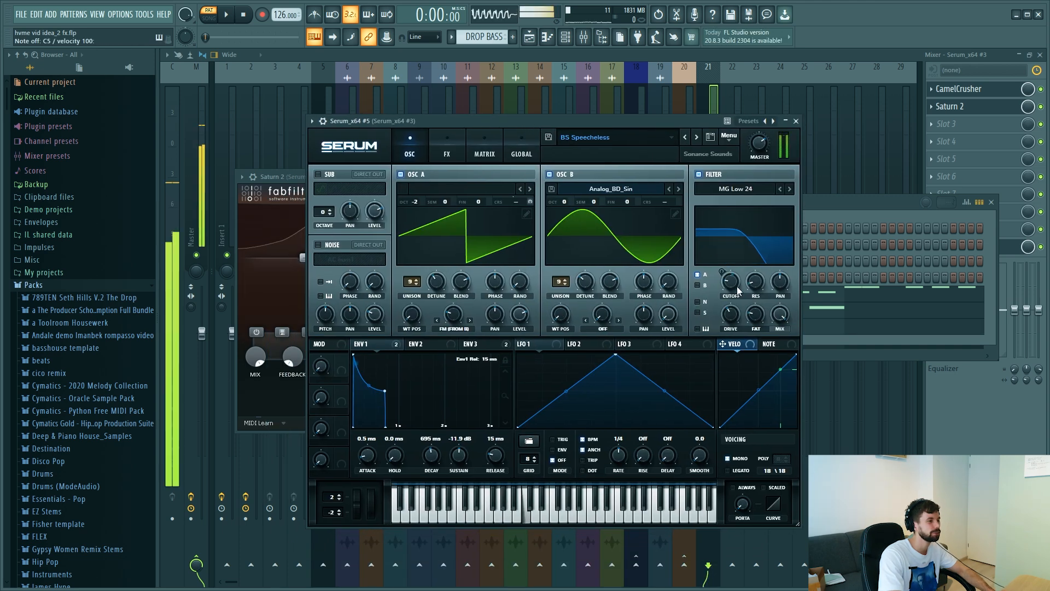
click(847, 335)
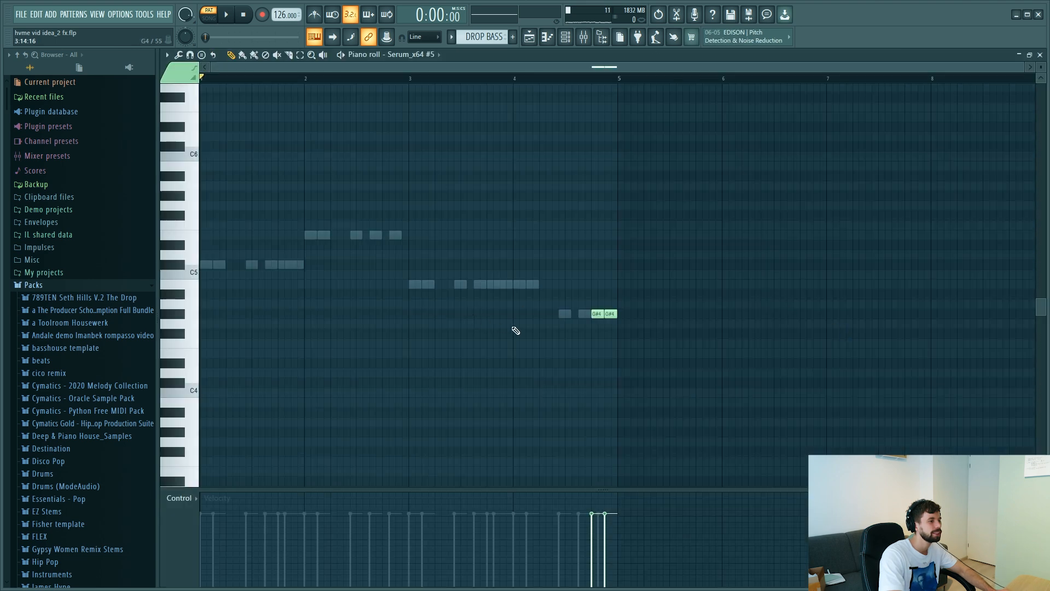
scroll(631, 336, up, 2)
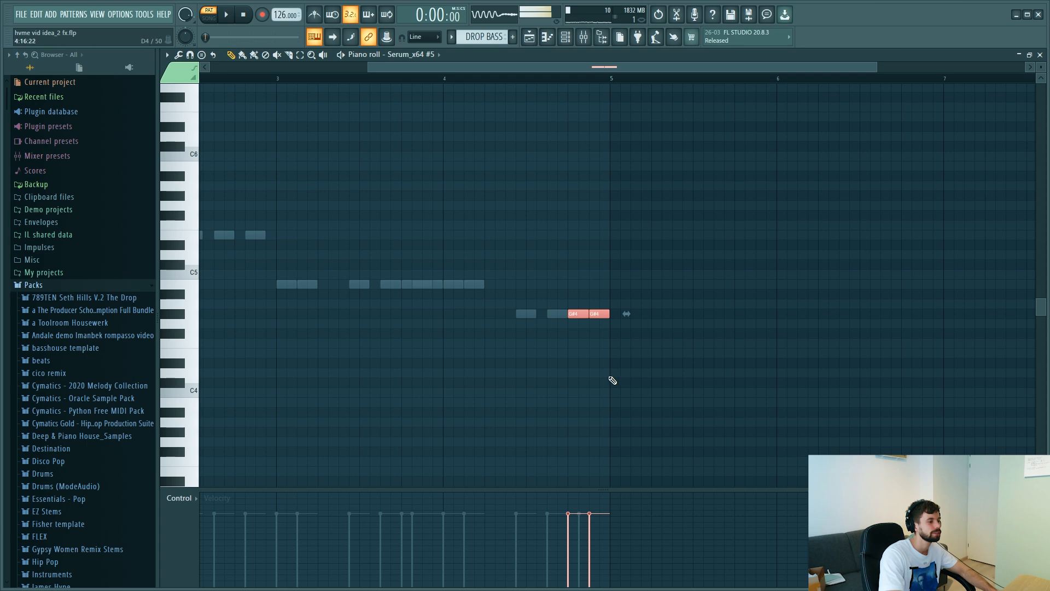
- Open the Serum_x64 #3 piano roll and examine how its notes interlock with the other bass layers
key(F7)
click(860, 303)
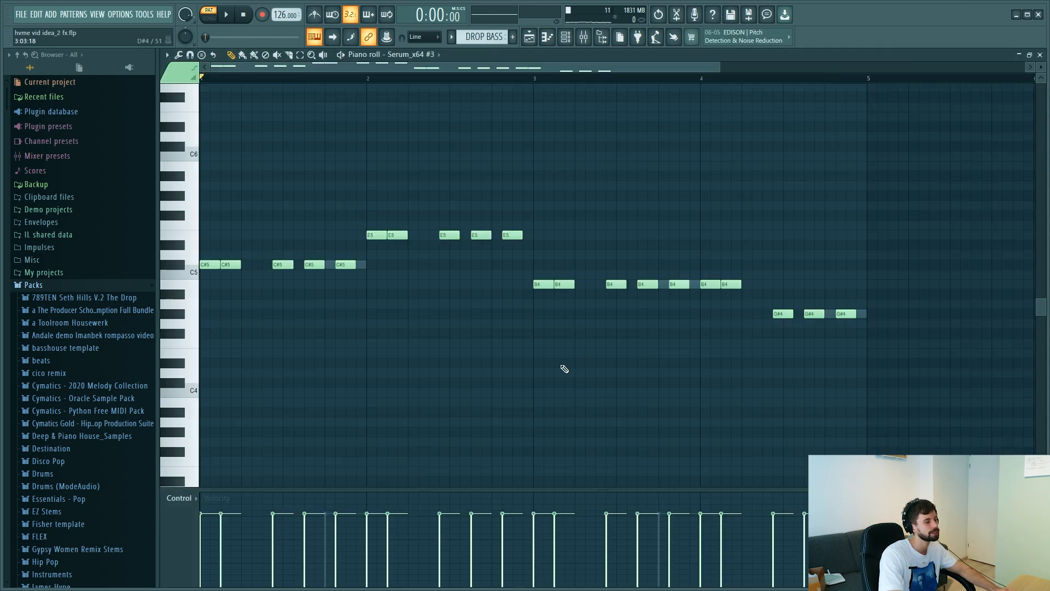
scroll(579, 383, down, 2)
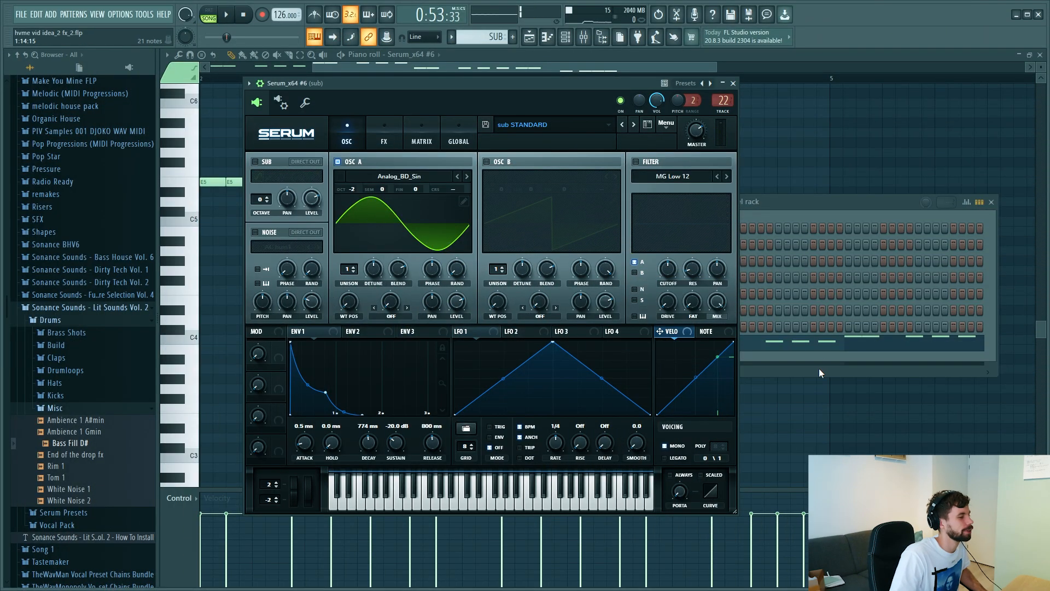
- Inspect the effects and oscillator settings of the sub STANDARD preset in Serum_x64 #6, and review its notes in the SUB pattern
click(377, 117)
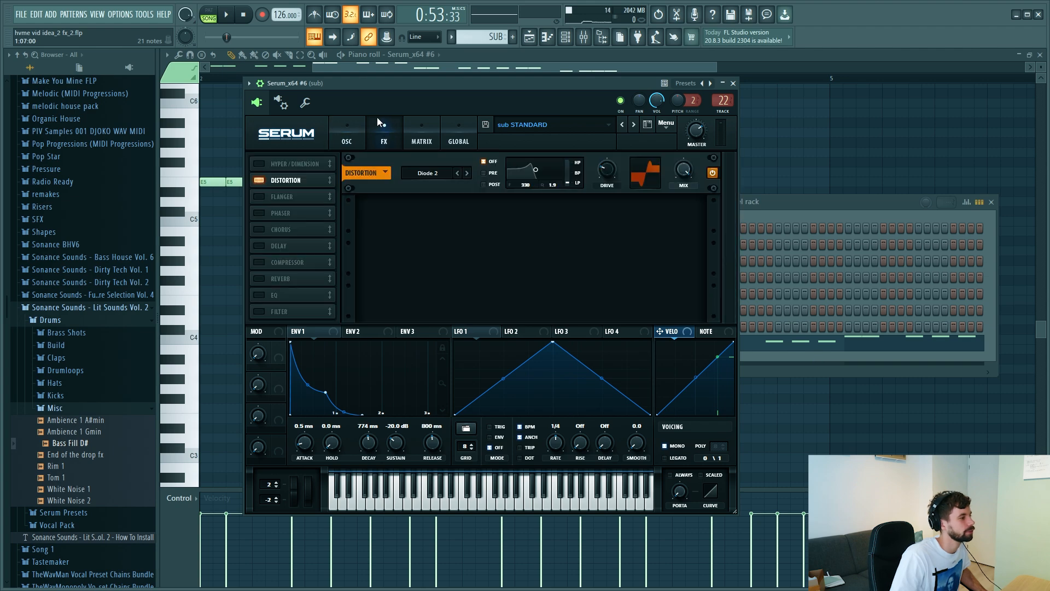
click(346, 127)
key(F5)
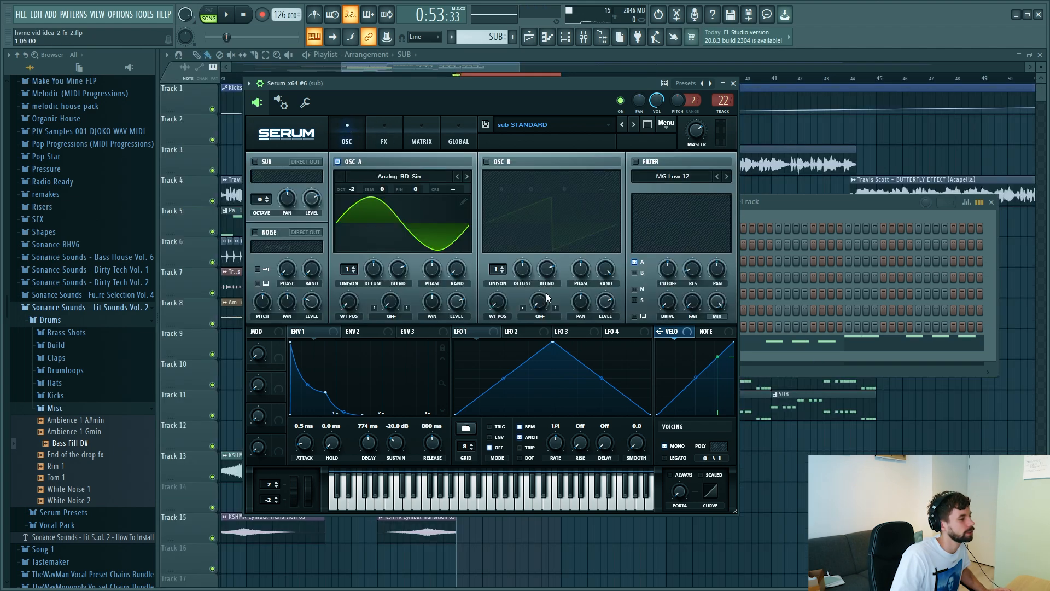
key(F7)
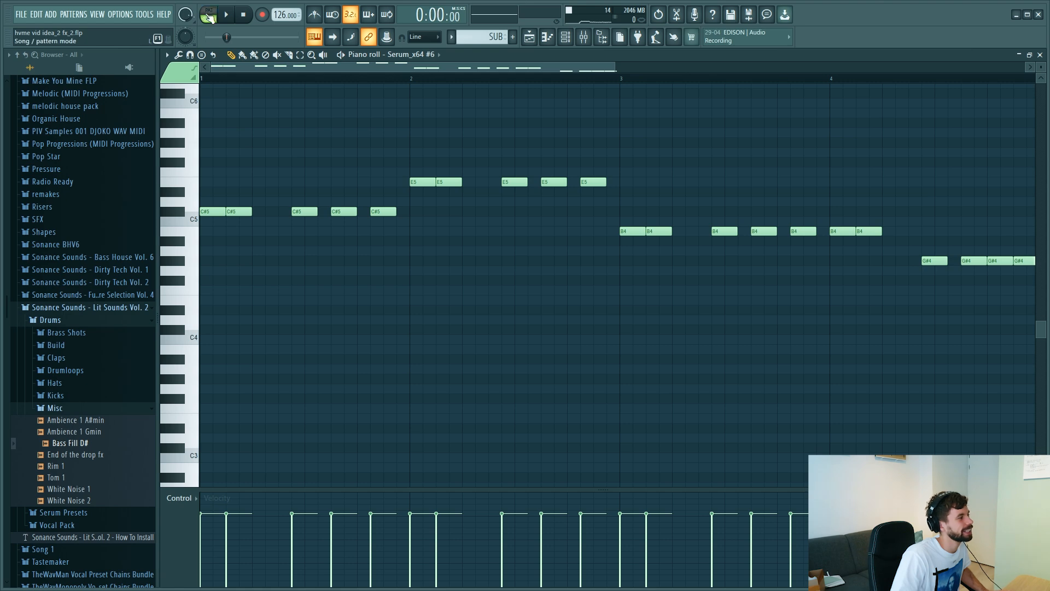
scroll(356, 331, up, 3)
ctrl+scroll(333, 331, down, 3)
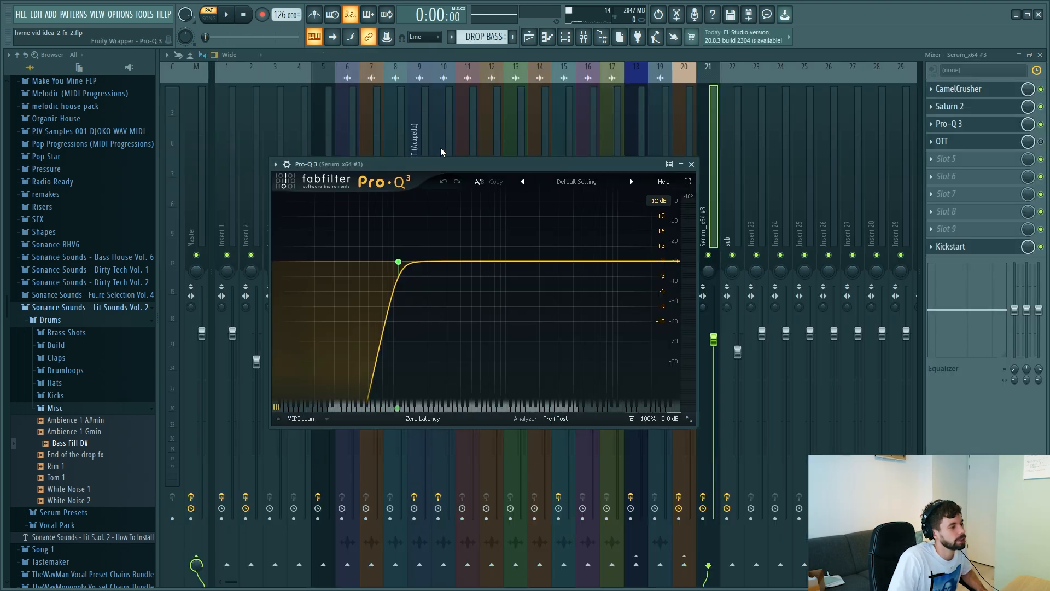
- Enable OTT on the Serum_x64 #3 insert while DROP BASS plays, and mute the acapella on playlist Track 3
key(space)
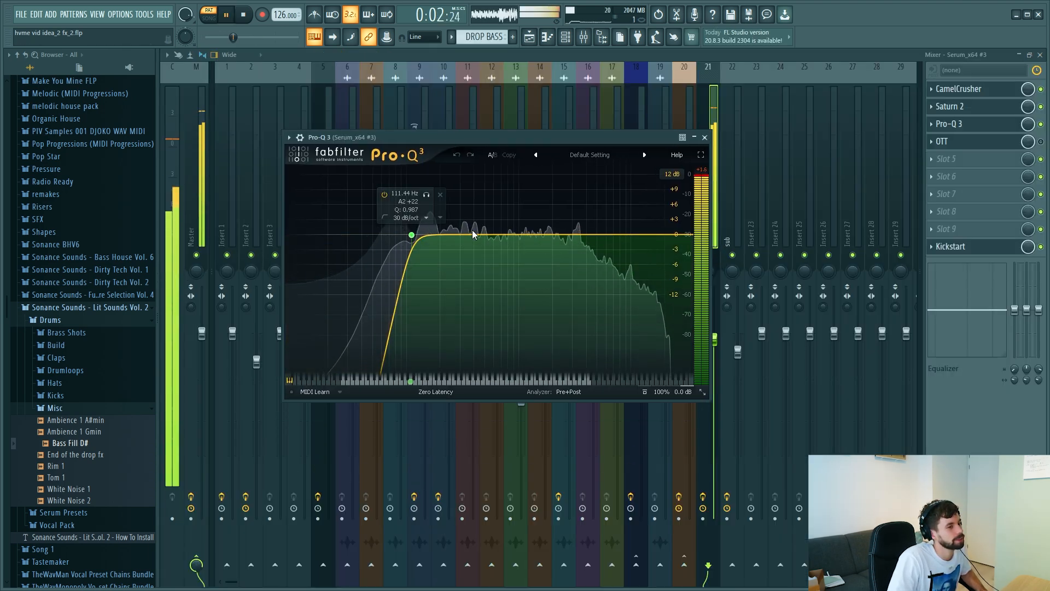
click(1041, 142)
click(996, 143)
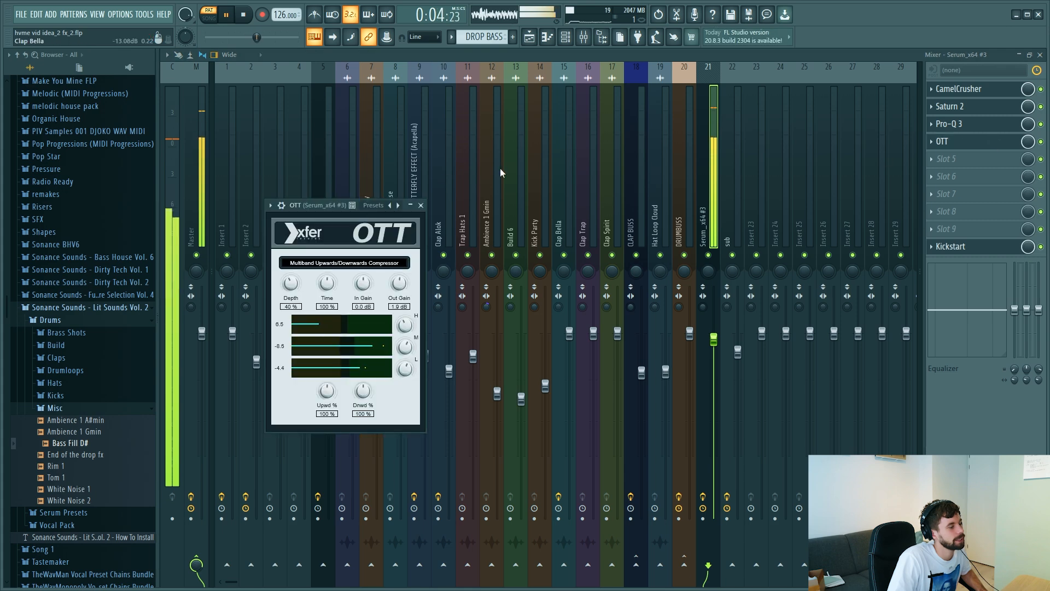
drag(338, 204, 414, 155)
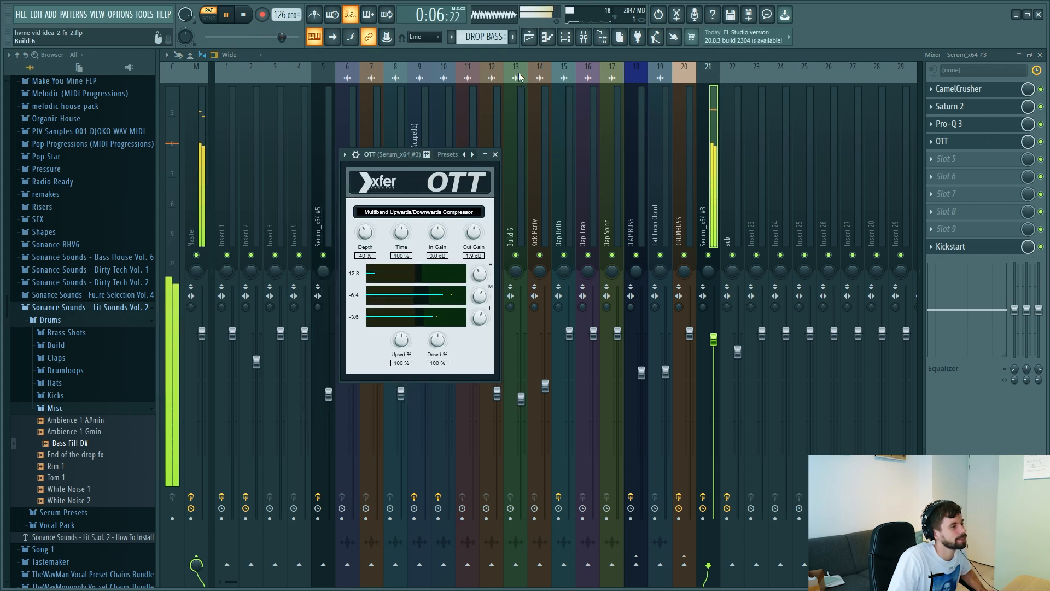
click(529, 37)
click(213, 170)
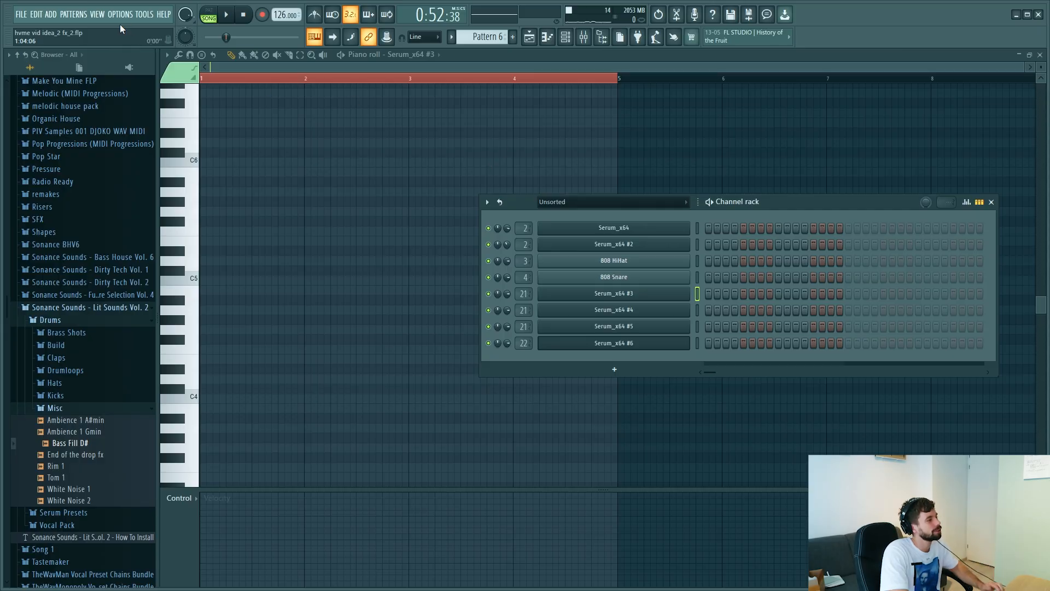
- Add another Serum_x64 channel and load the PL Goosebumps preset from Sonance Sounds - Lit Sounds Vol. 2
click(50, 15)
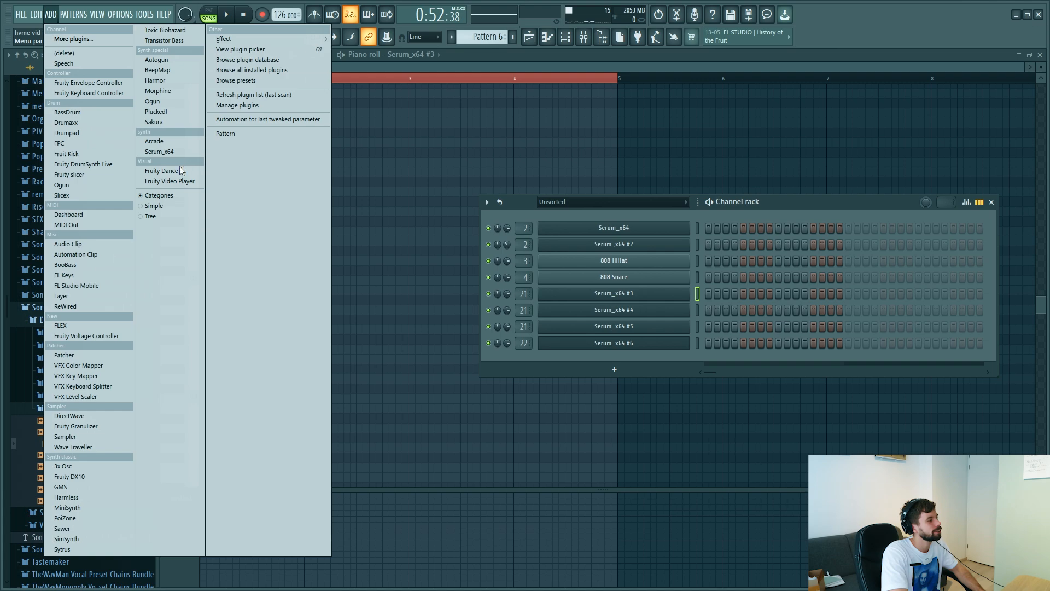
click(162, 152)
click(504, 165)
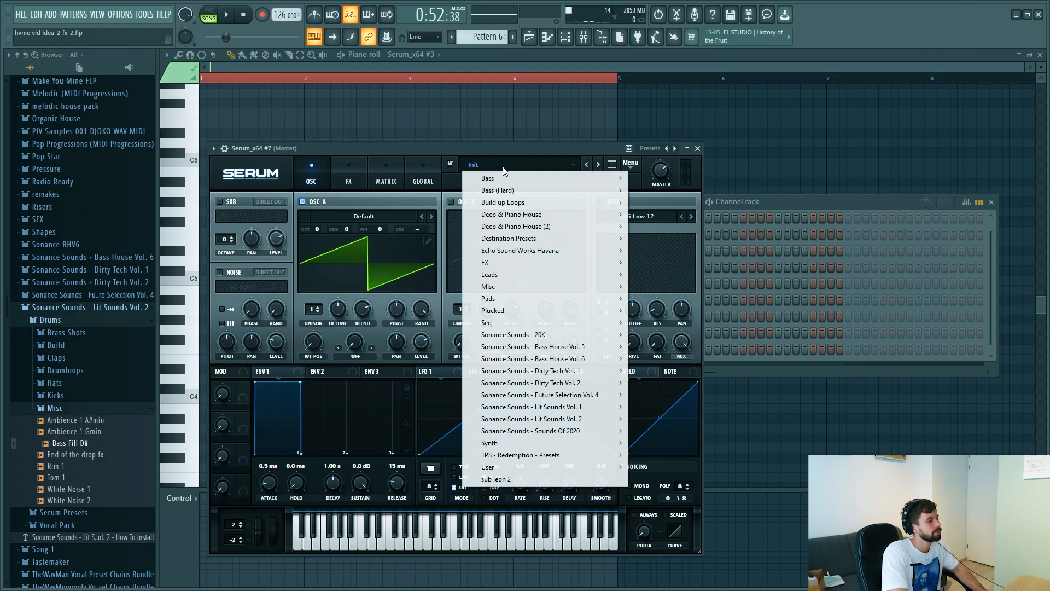
mouse_move(557, 419)
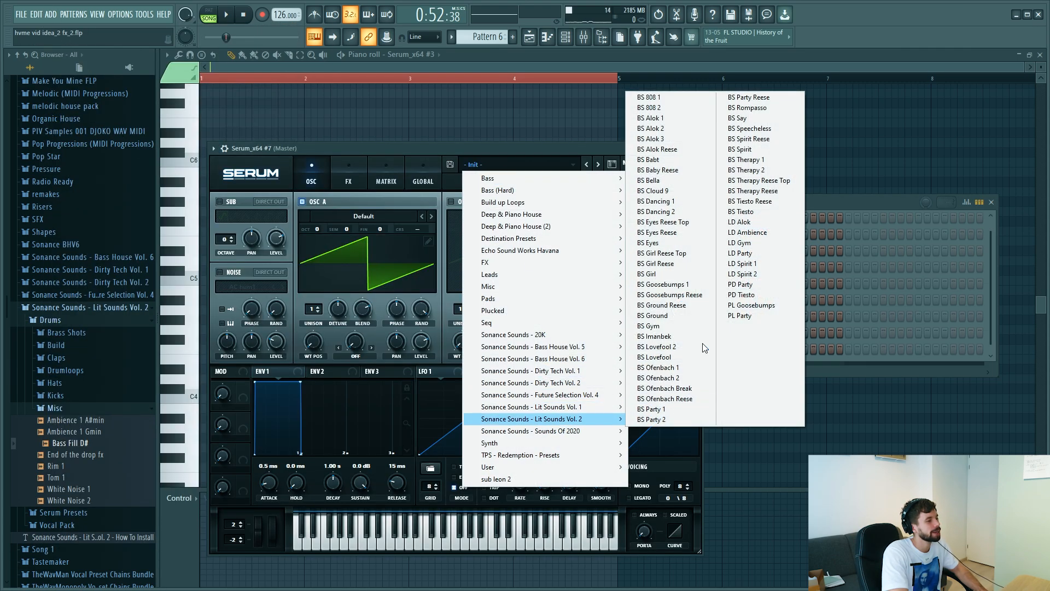
click(667, 365)
mouse_move(496, 151)
mouse_down()
mouse_move(492, 120)
mouse_move(503, 157)
mouse_move(481, 152)
mouse_up()
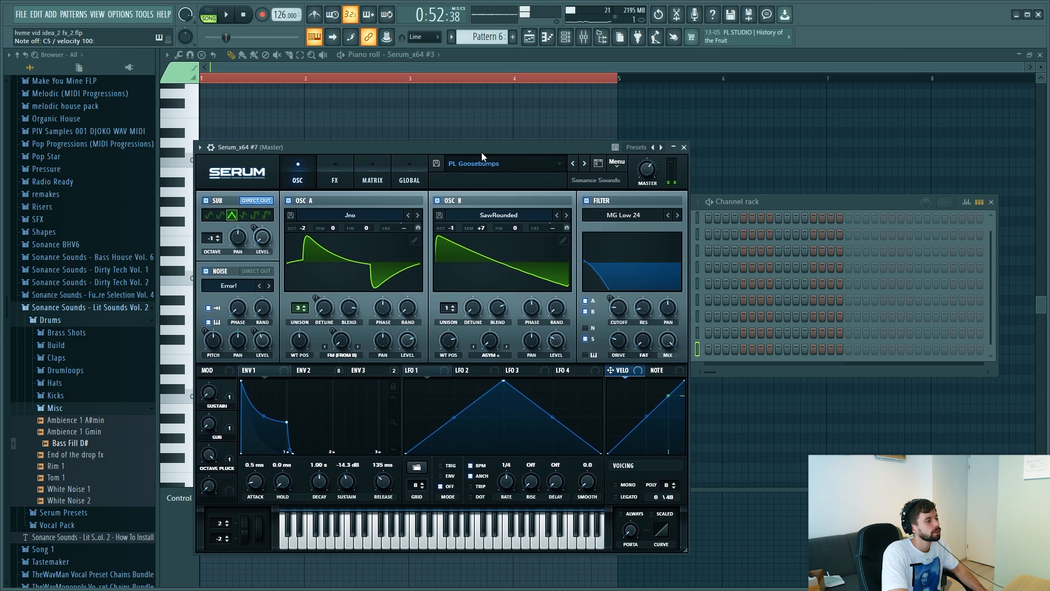
- Route Serum_x64 #7 to mixer insert 23 and load Kickstart into slot 8 of that insert
click(706, 352)
right_click(696, 354)
click(706, 347)
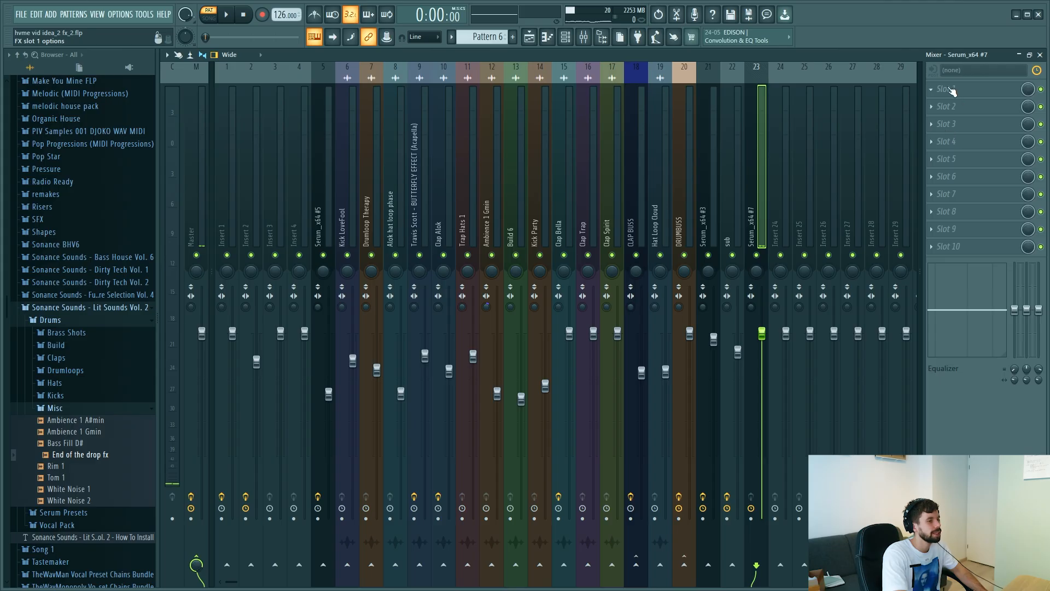
click(952, 91)
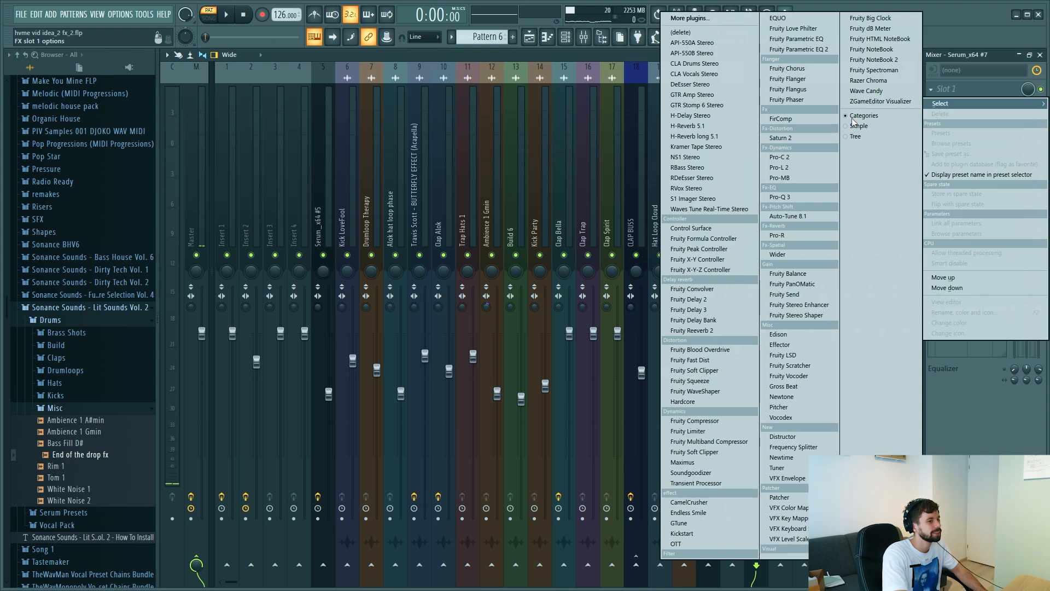
click(682, 532)
scroll(991, 93, down, 7)
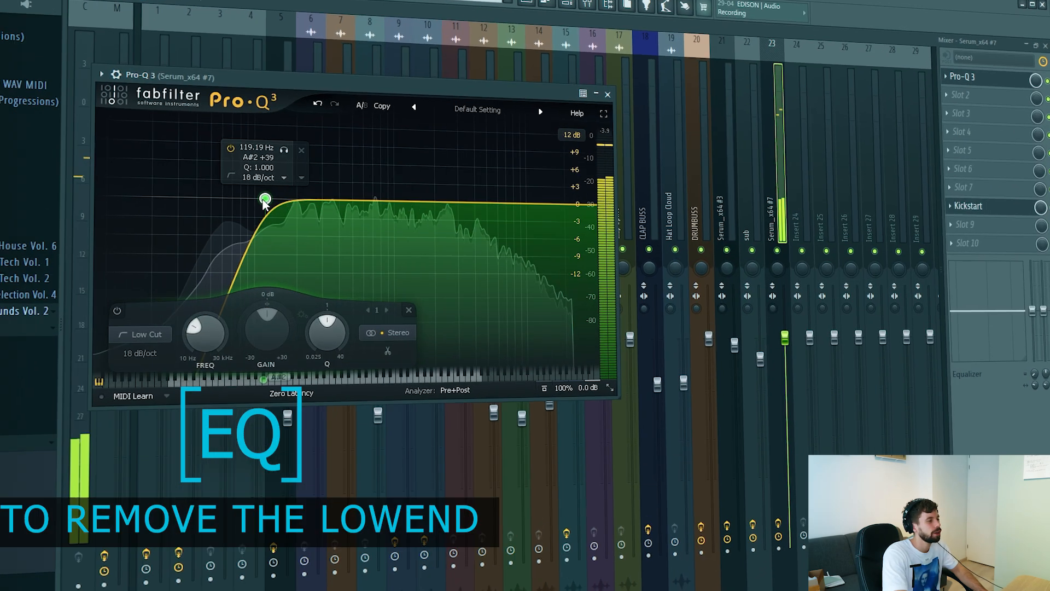
- Process the Serum_x64 #7 insert with a Pro-Q 3 low cut at about 119 Hz, OTT at 20% depth, and CamelCrusher
drag(293, 219, 300, 197)
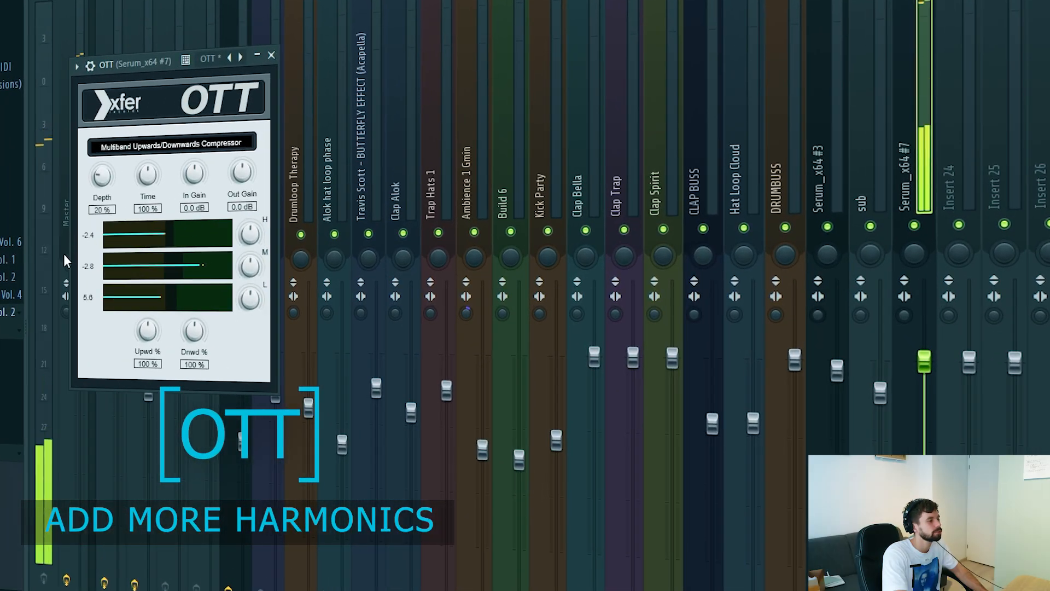
drag(100, 173, 99, 175)
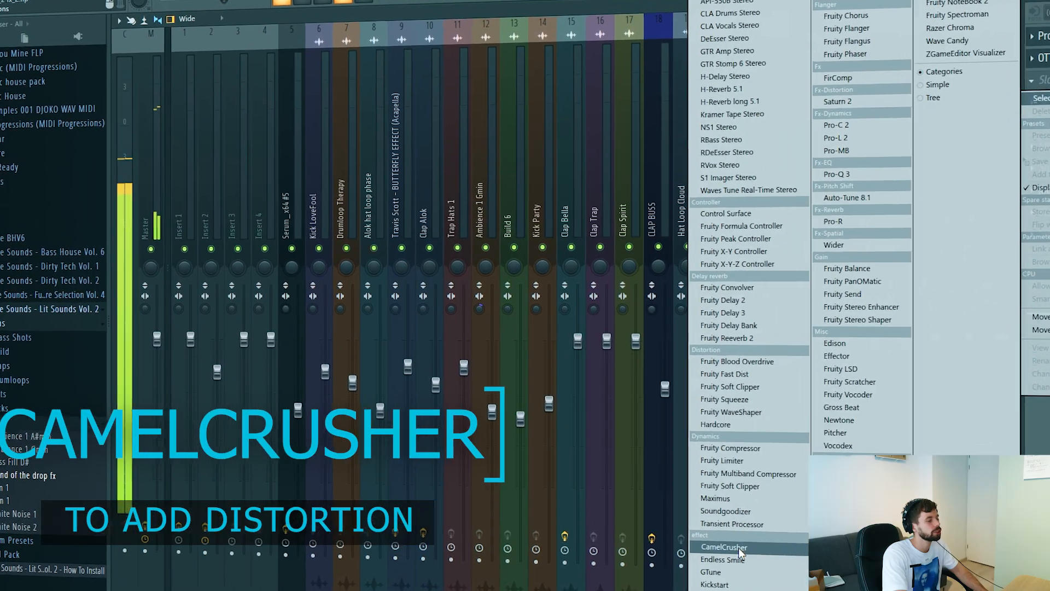
click(738, 546)
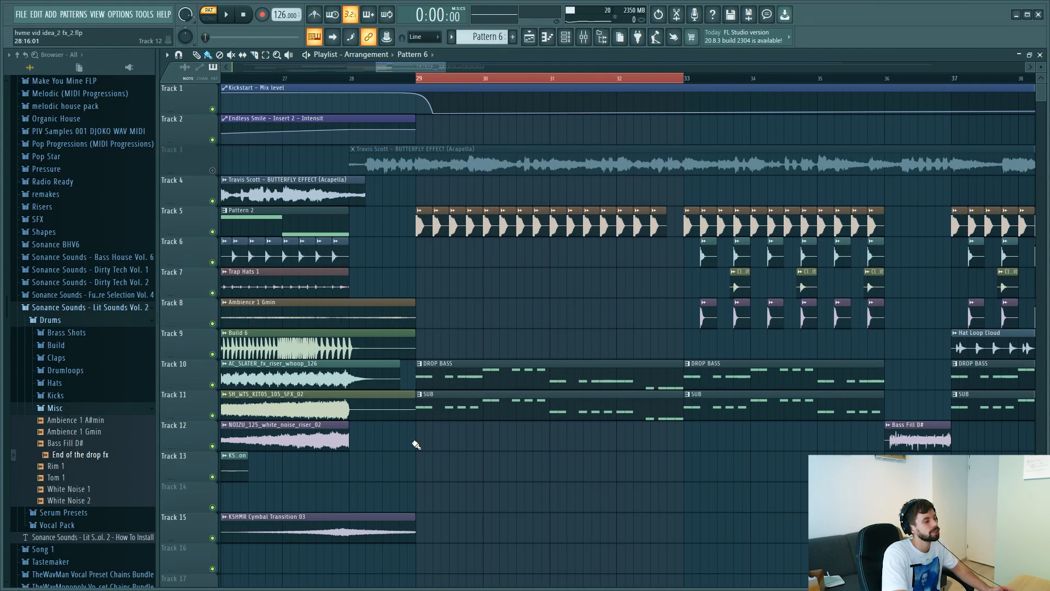
- Place Pattern 6 at bar 29 on Track 12 and solo Tracks 10, 11 and 12 together
click(415, 445)
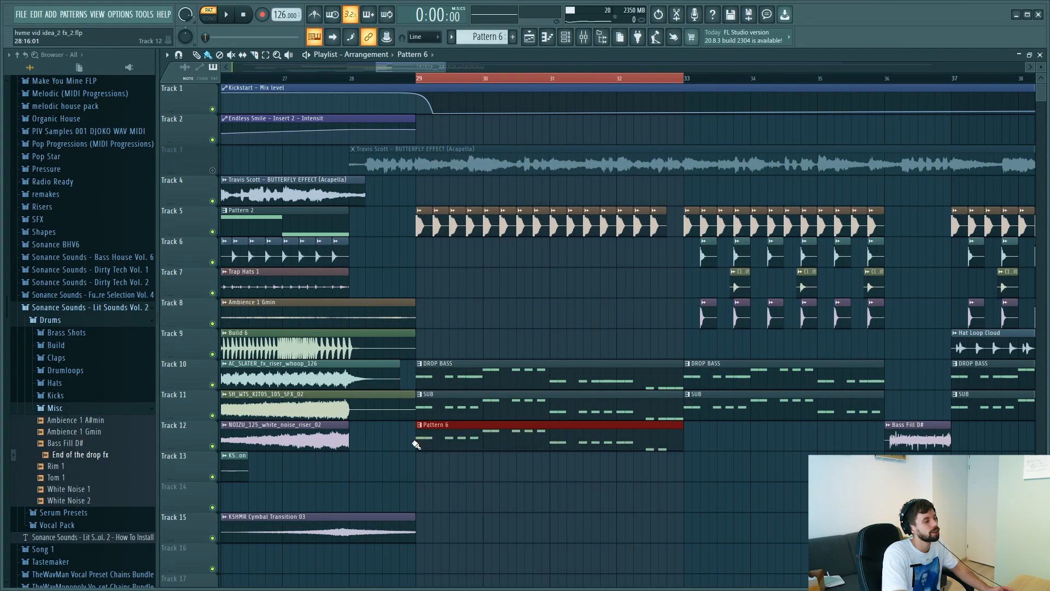
ctrl+click(212, 445)
click(212, 415)
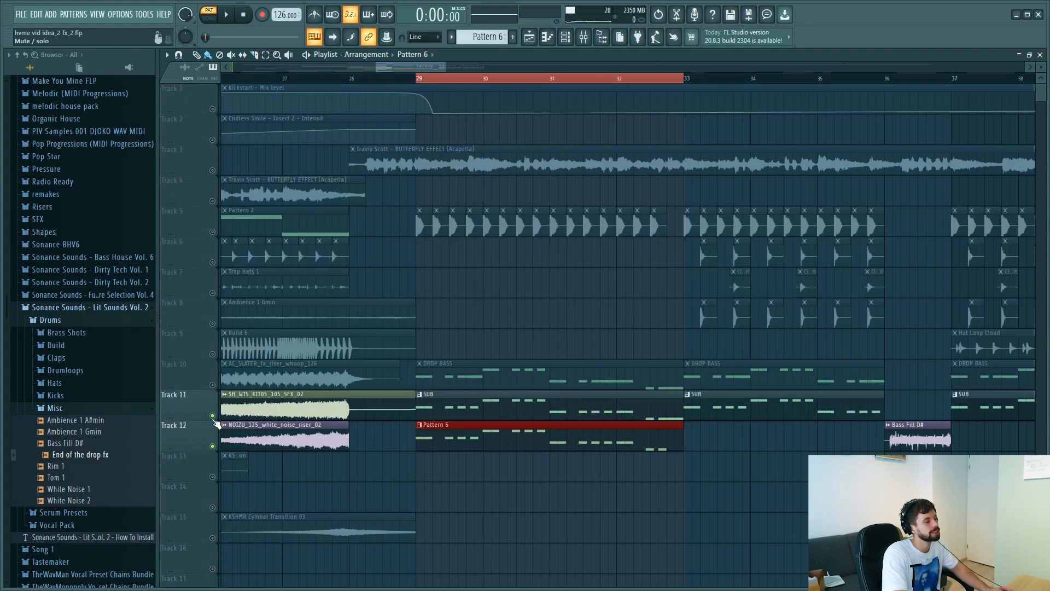
click(212, 385)
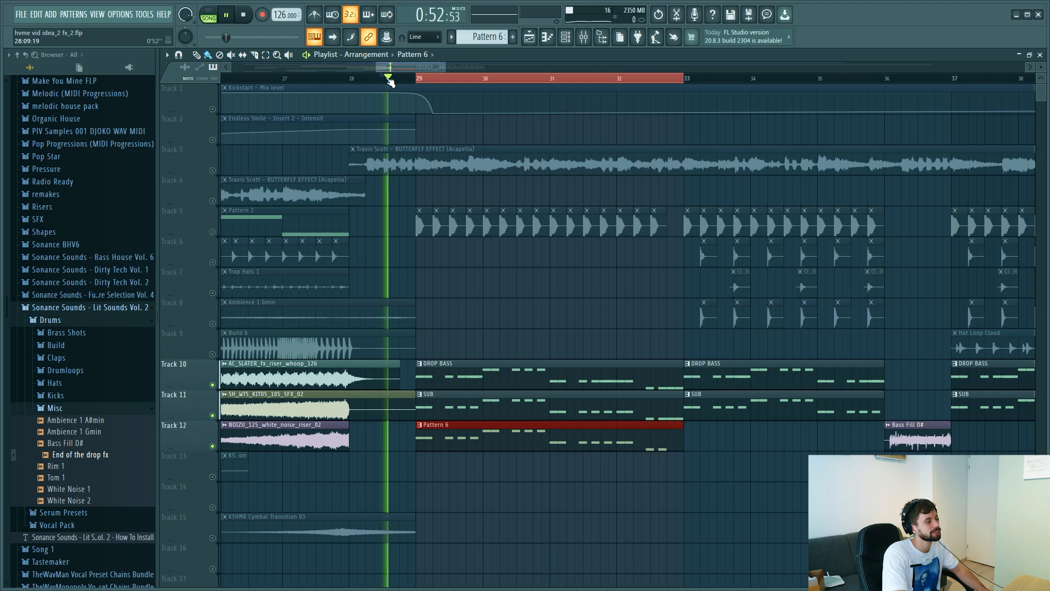
- Lower the Serum_x64 #7 insert's volume to 48% in the mixer while the drop plays
click(584, 39)
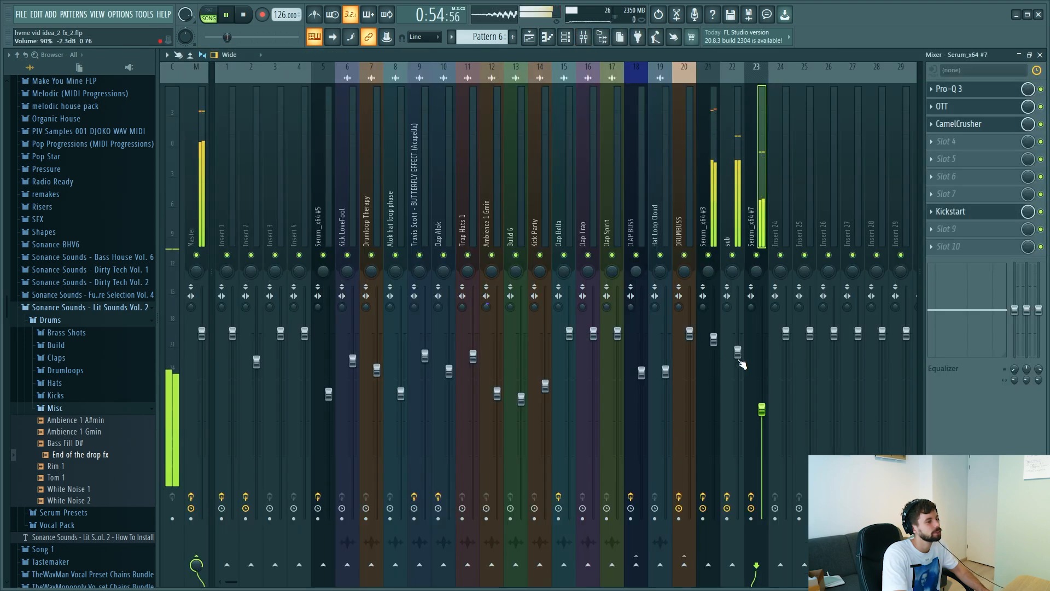
scroll(759, 384, down, 3)
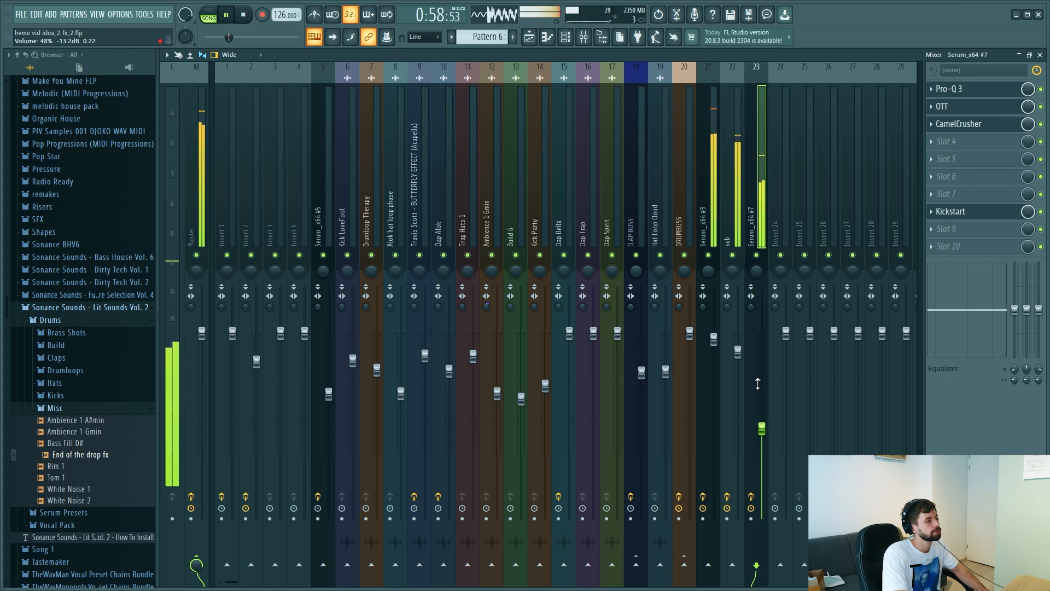
click(566, 38)
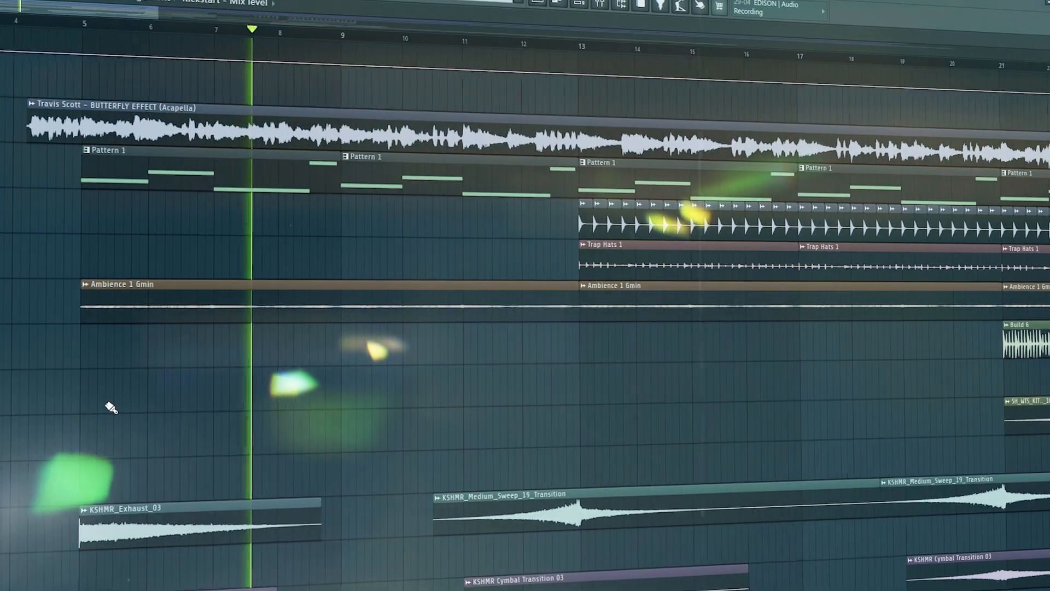
- Examine the intro and build-up sections of the arrangement across all playlist tracks during playback
scroll(525, 296, right, 3)
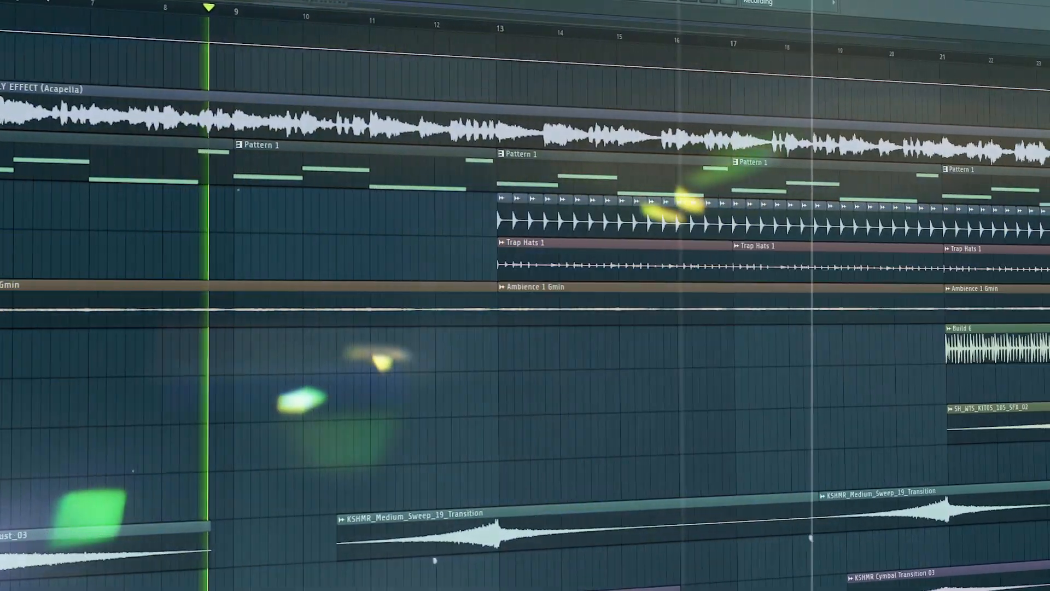
scroll(352, 172, up, 2)
scroll(348, 181, down, 5)
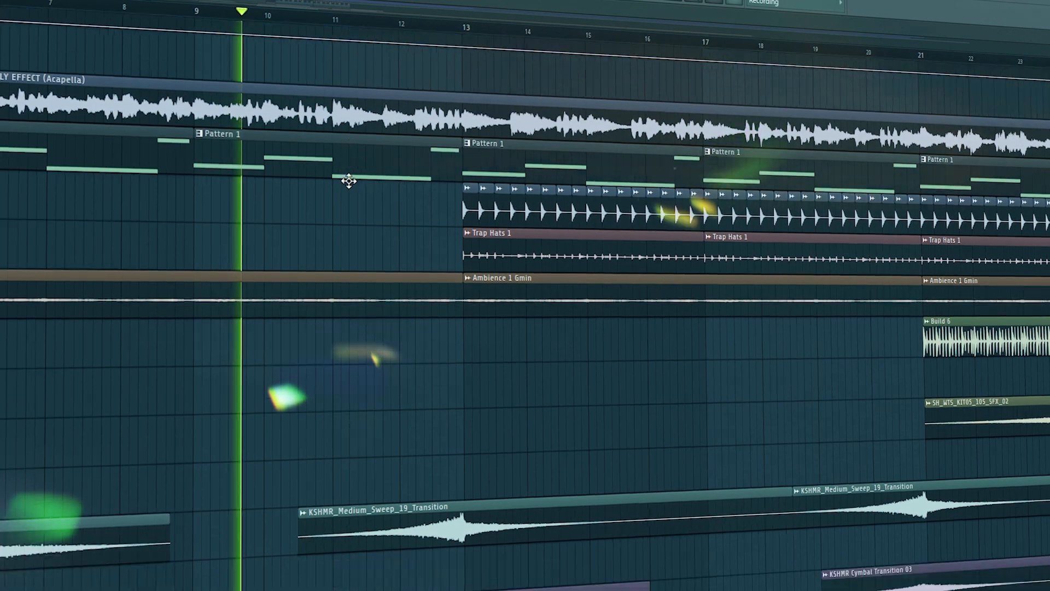
scroll(348, 183, up, 3)
drag(101, 0, 185, 28)
scroll(389, 410, down, 3)
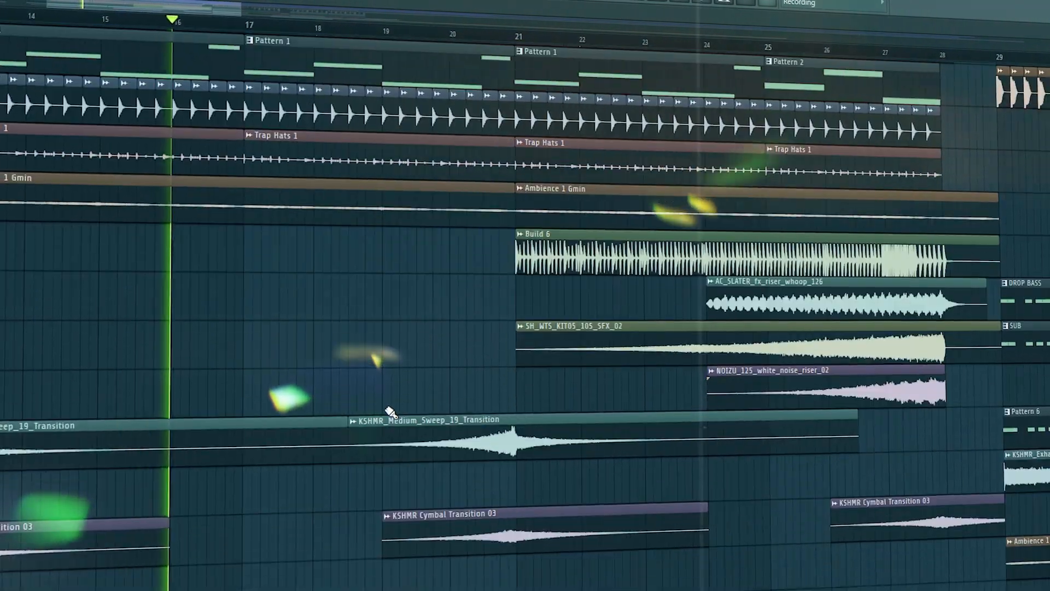
scroll(390, 412, up, 5)
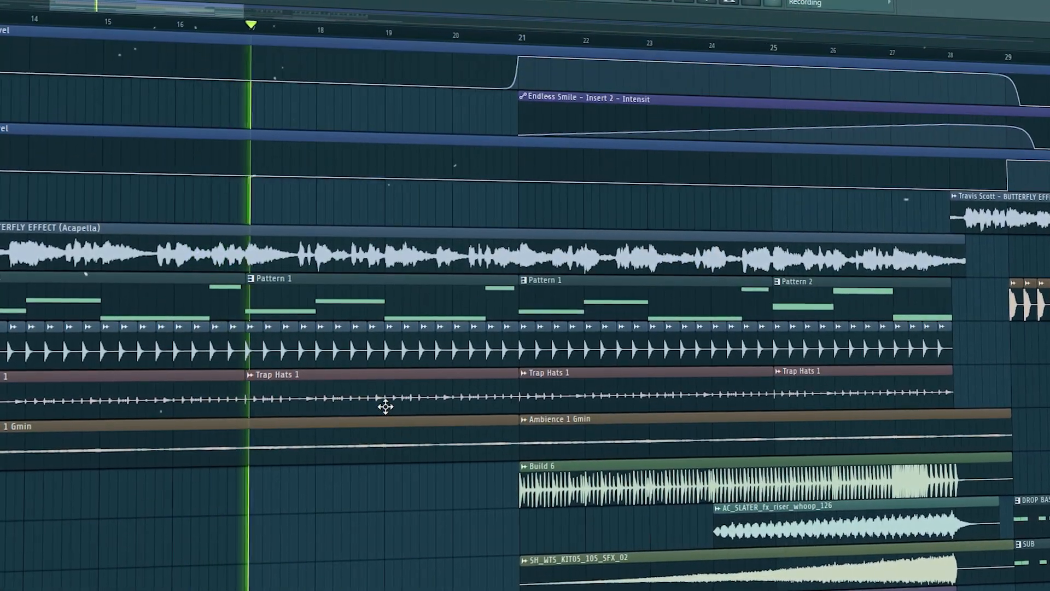
scroll(387, 405, down, 1)
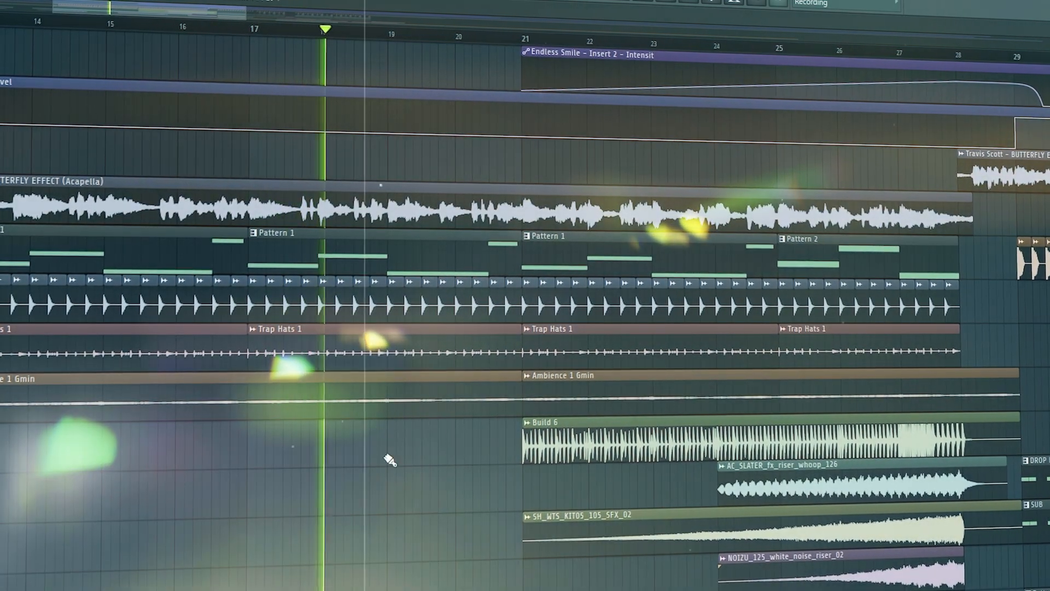
- Follow playback through the build-up from bar 17 to the start of the drop at bar 29, examining the vocal, riser and automation tracks
scroll(451, 490, up, 3)
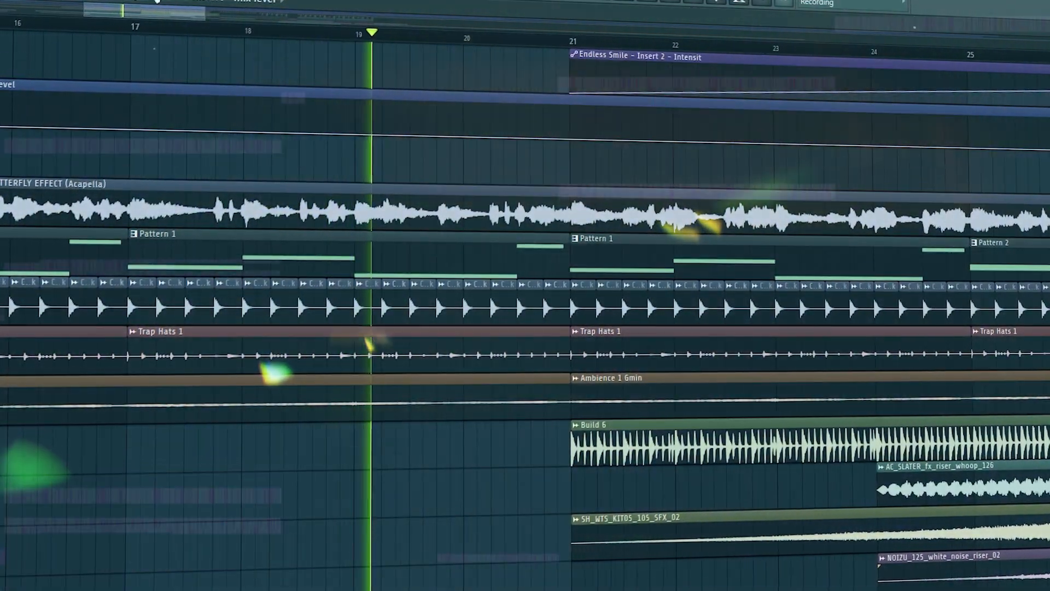
drag(147, 14, 190, 28)
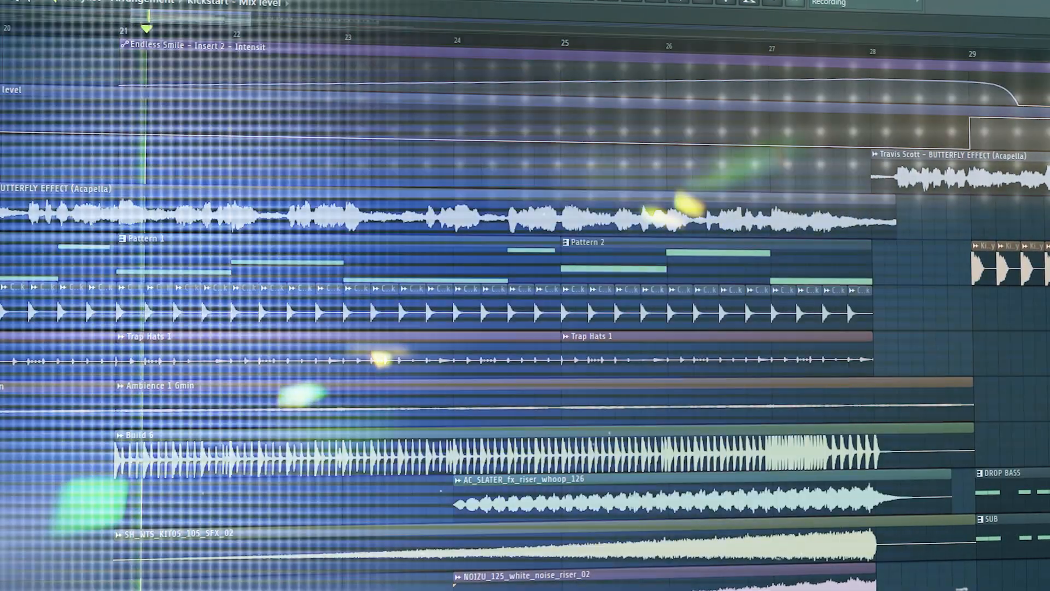
scroll(1015, 359, down, 6)
scroll(1002, 359, down, 3)
scroll(999, 359, up, 5)
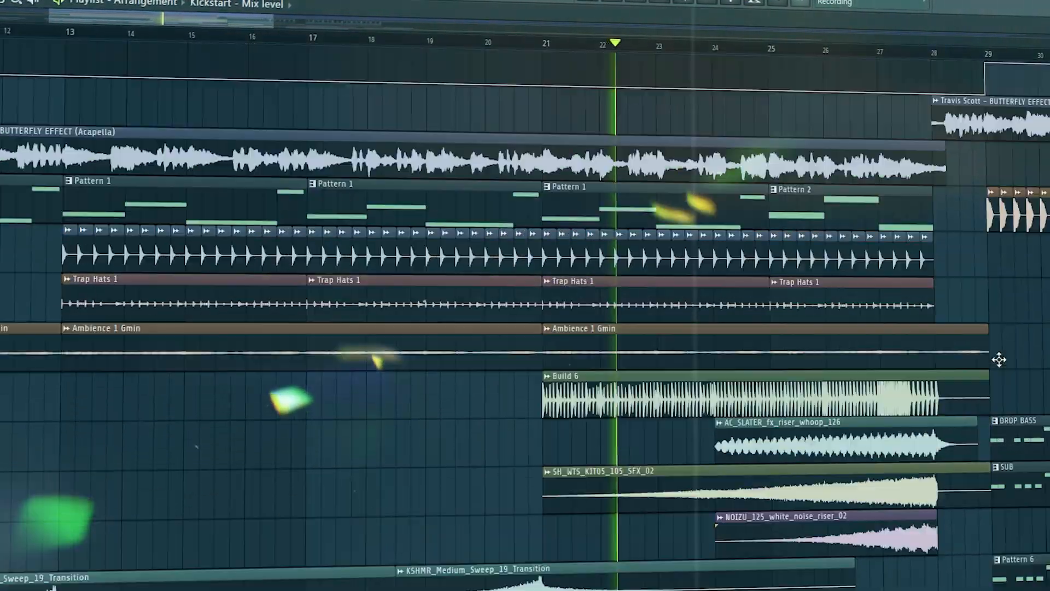
scroll(1000, 359, up, 3)
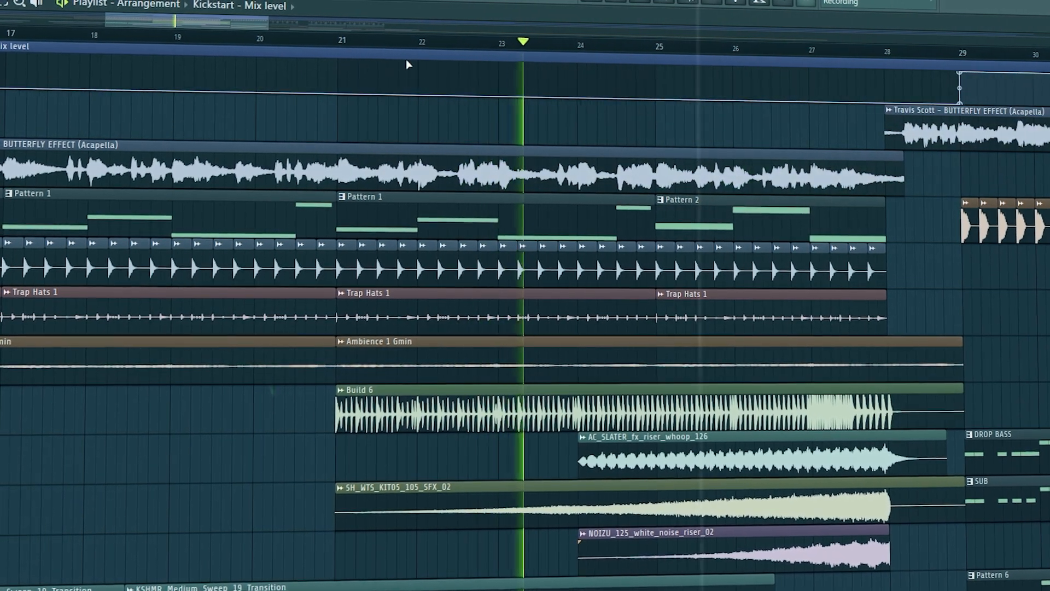
drag(219, 16, 291, 42)
scroll(465, 279, up, 2)
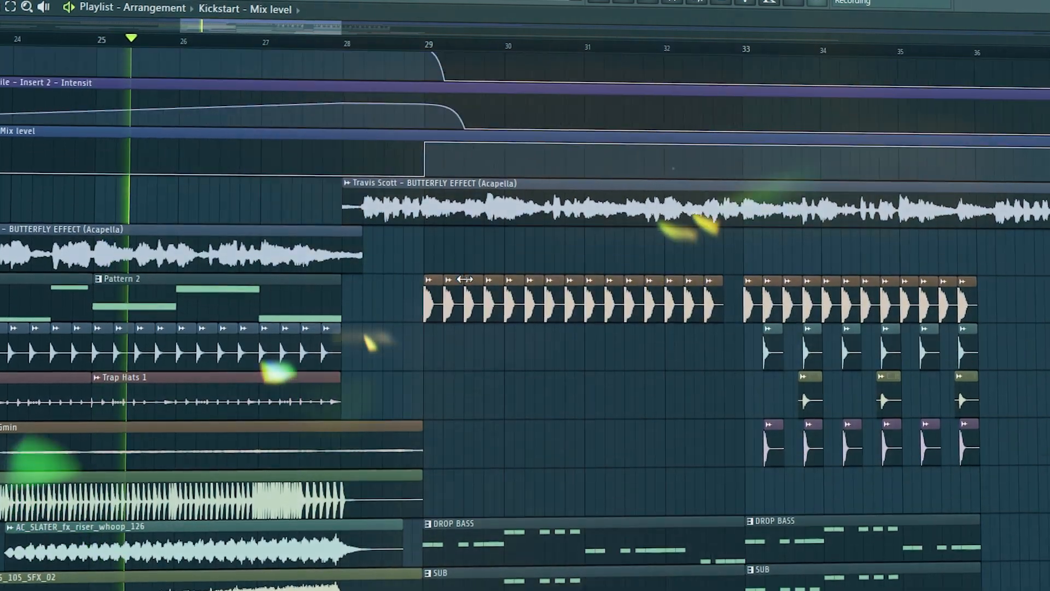
scroll(465, 279, up, 1)
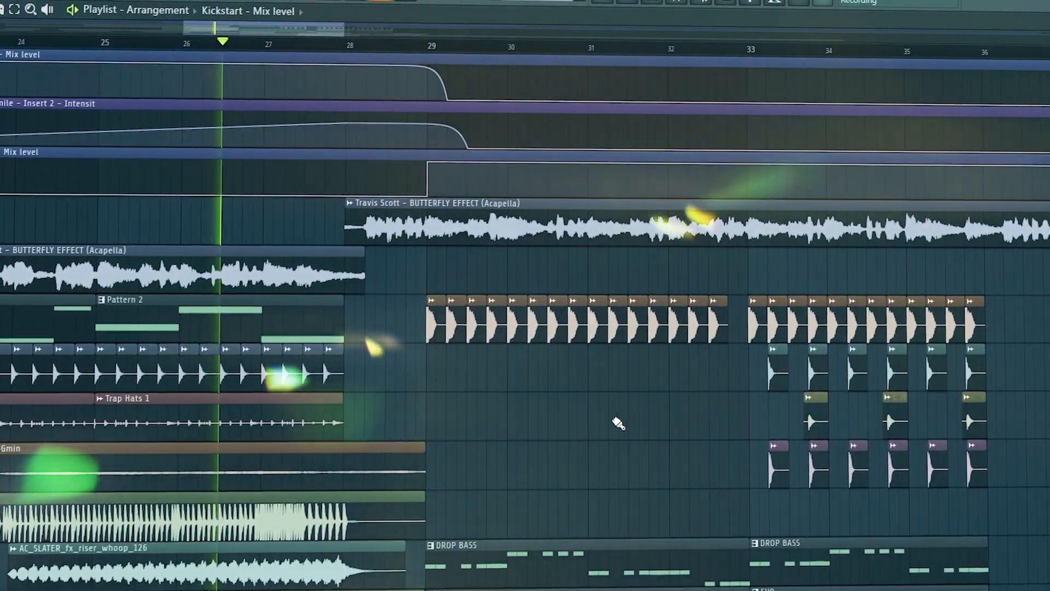
scroll(619, 424, down, 14)
scroll(614, 420, up, 12)
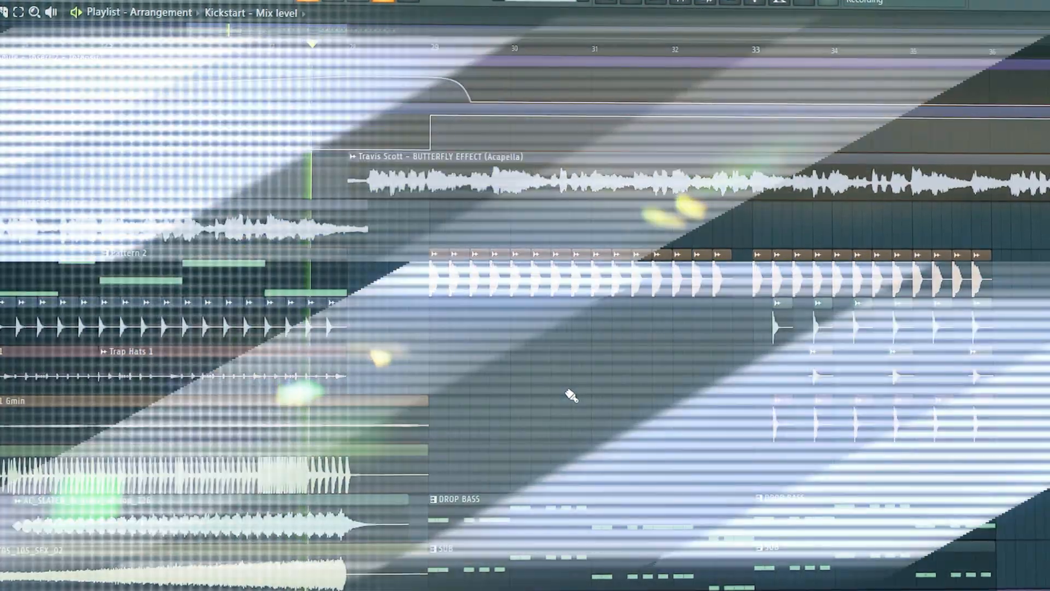
scroll(571, 397, down, 2)
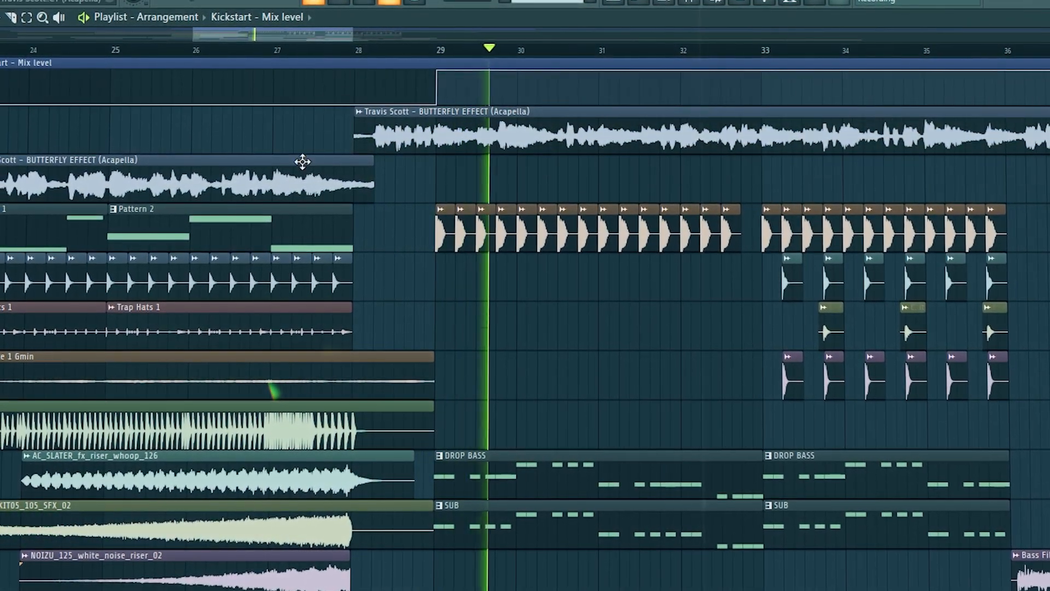
- Examine the drop's drum, bass and vocal clips from bar 29 through the transition into Pattern 1 at bar 45 during playback
drag(287, 33, 363, 55)
scroll(507, 233, up, 2)
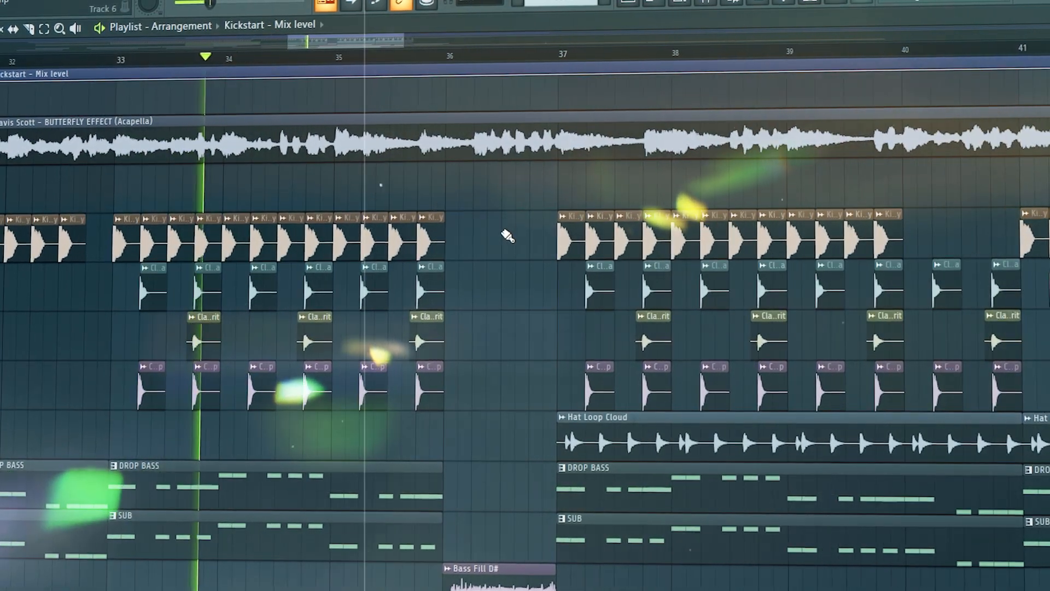
scroll(507, 233, down, 4)
scroll(509, 236, up, 2)
scroll(512, 243, down, 2)
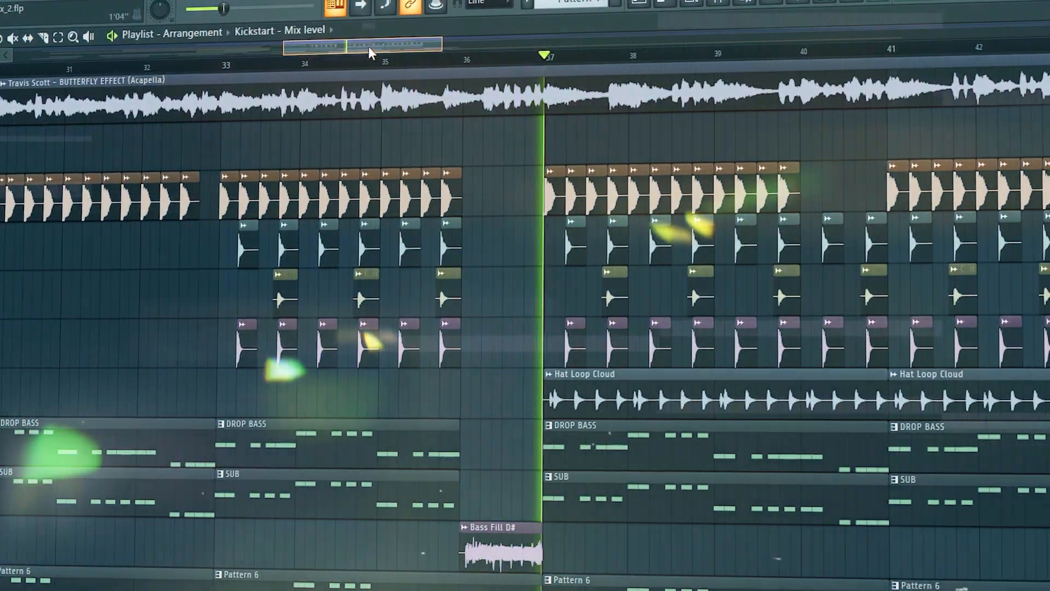
drag(368, 47, 422, 79)
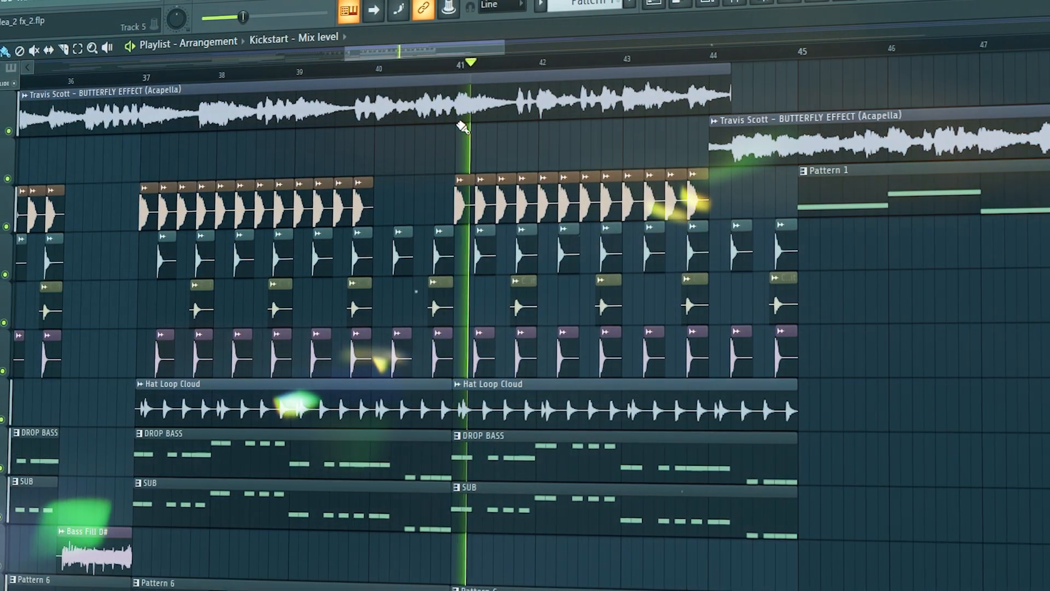
drag(435, 57, 465, 76)
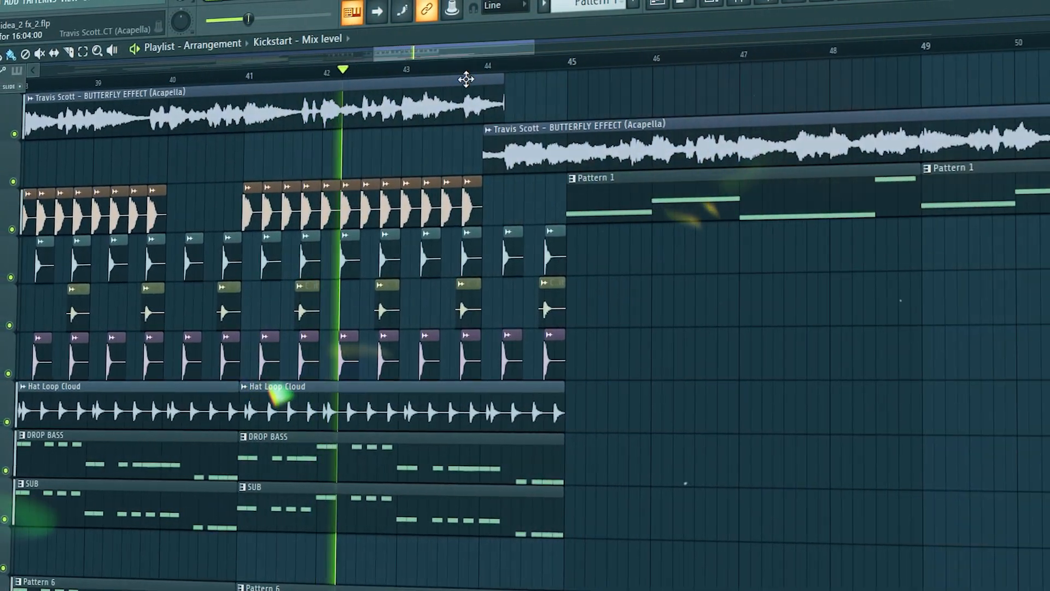
scroll(906, 441, up, 1)
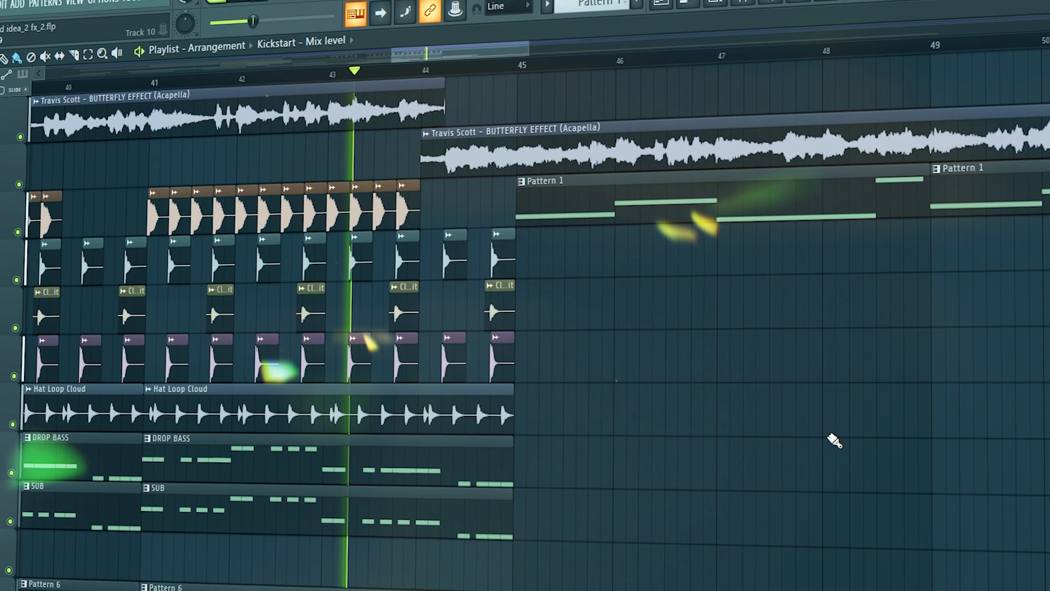
scroll(834, 440, up, 1)
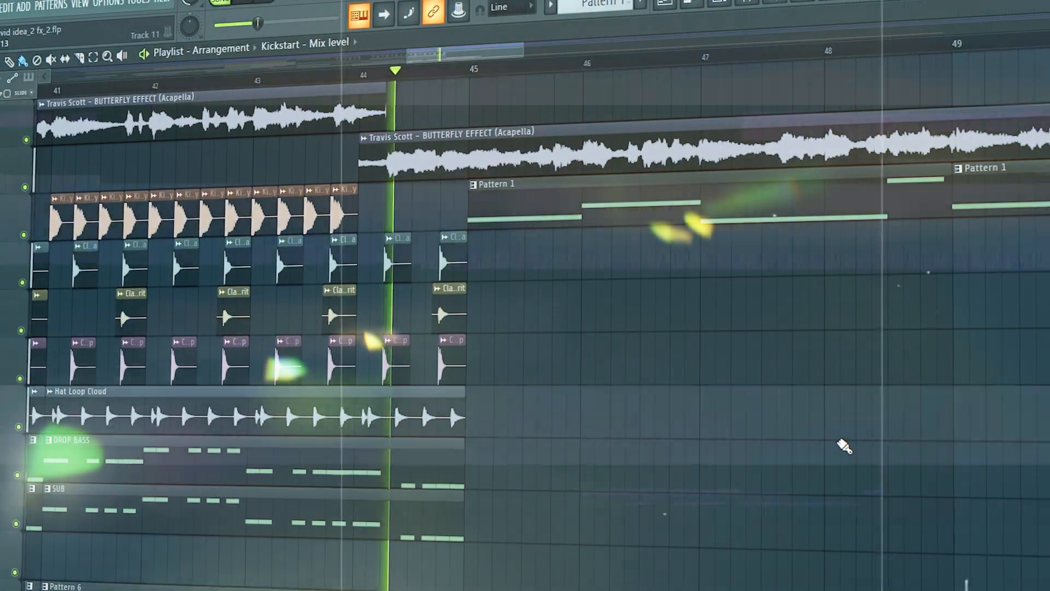
scroll(845, 445, up, 2)
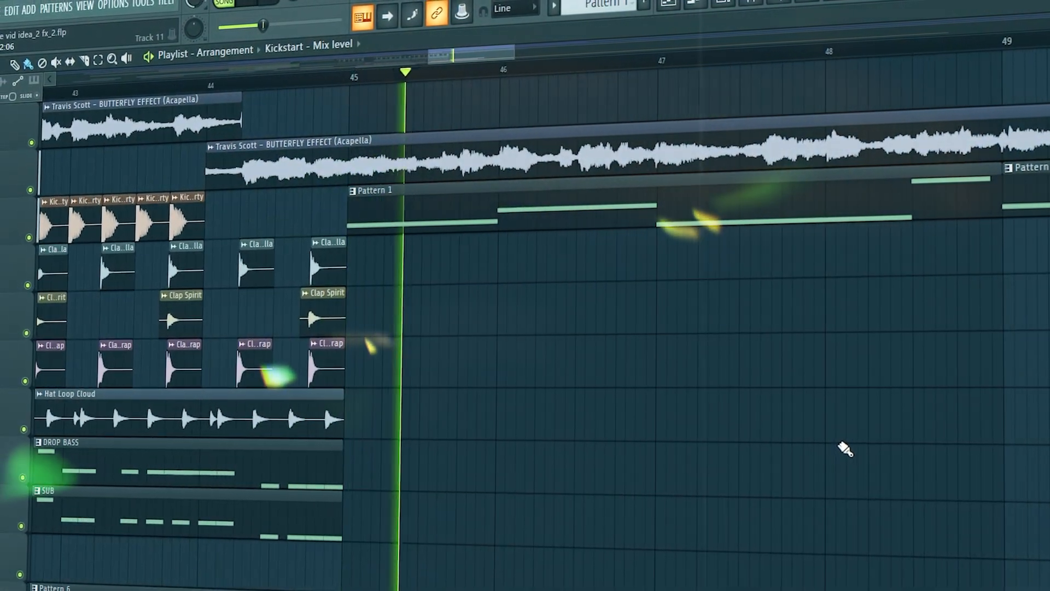